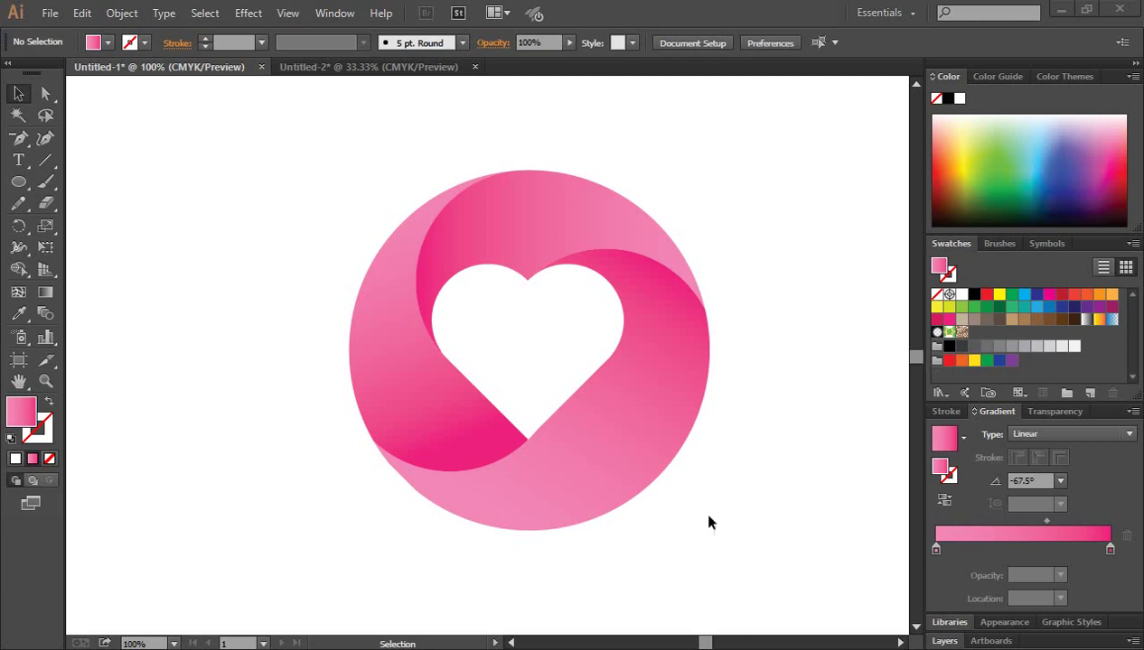
Marquee-select the whole pink heart-swirl logo artwork on the artboard
{"action": "left_click", "coordinate": [451, 294]}
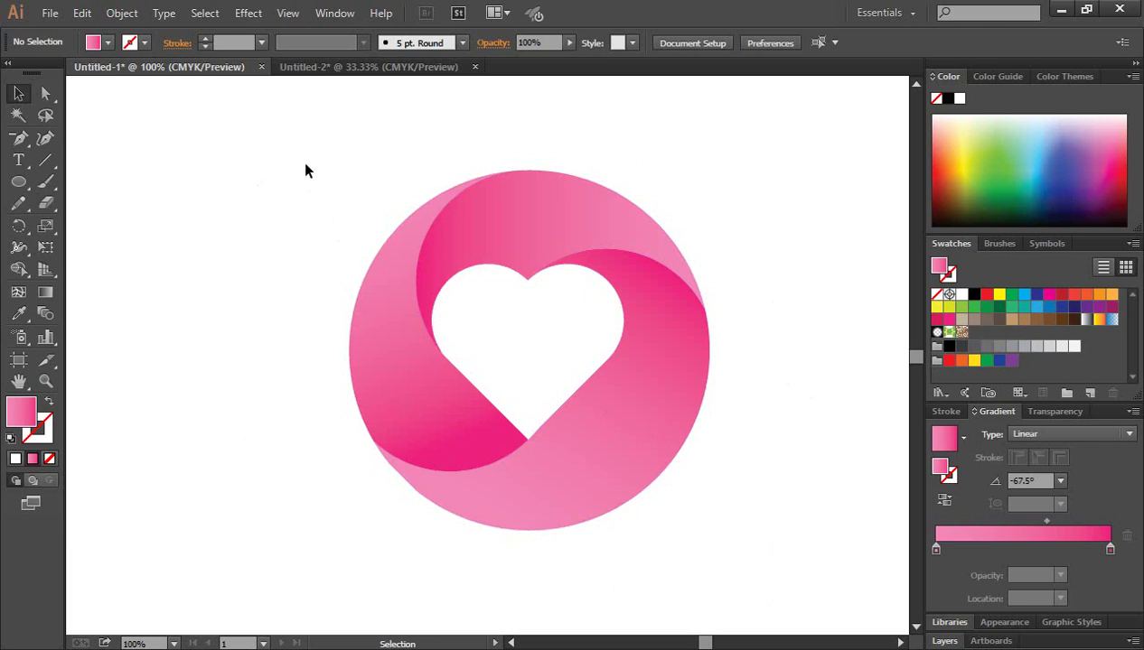
{"action": "left_click_drag", "start_coordinate": [292, 146], "coordinate": [755, 561]}
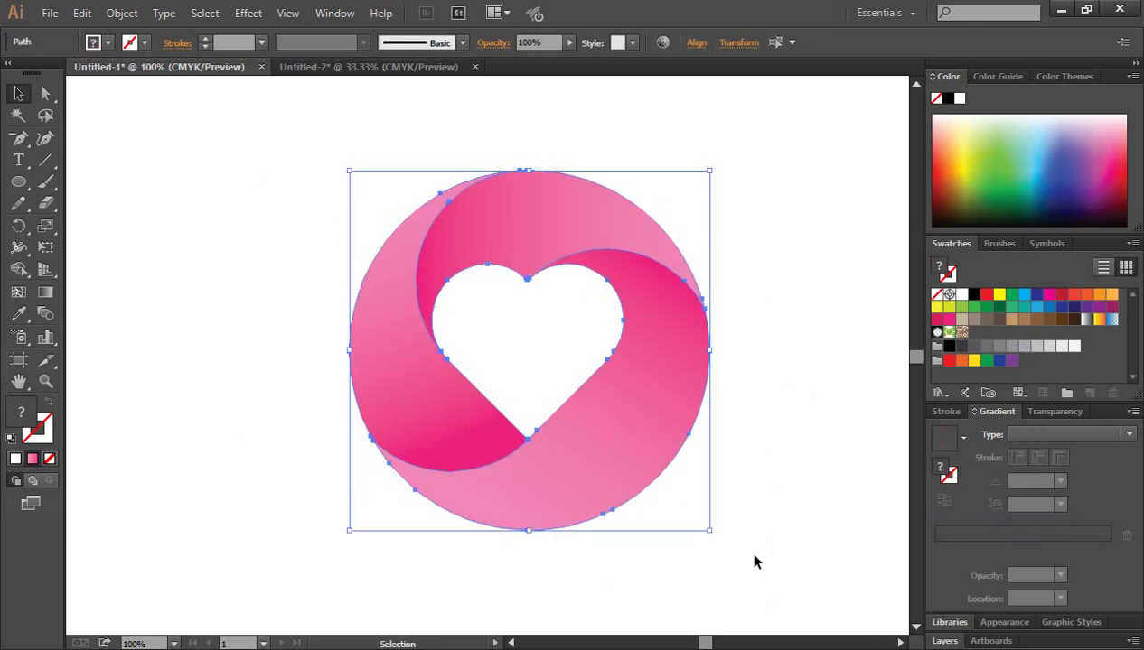
Delete the selected logo and readjust the zoom to show the artboard
{"action": "key", "text": "Delete"}
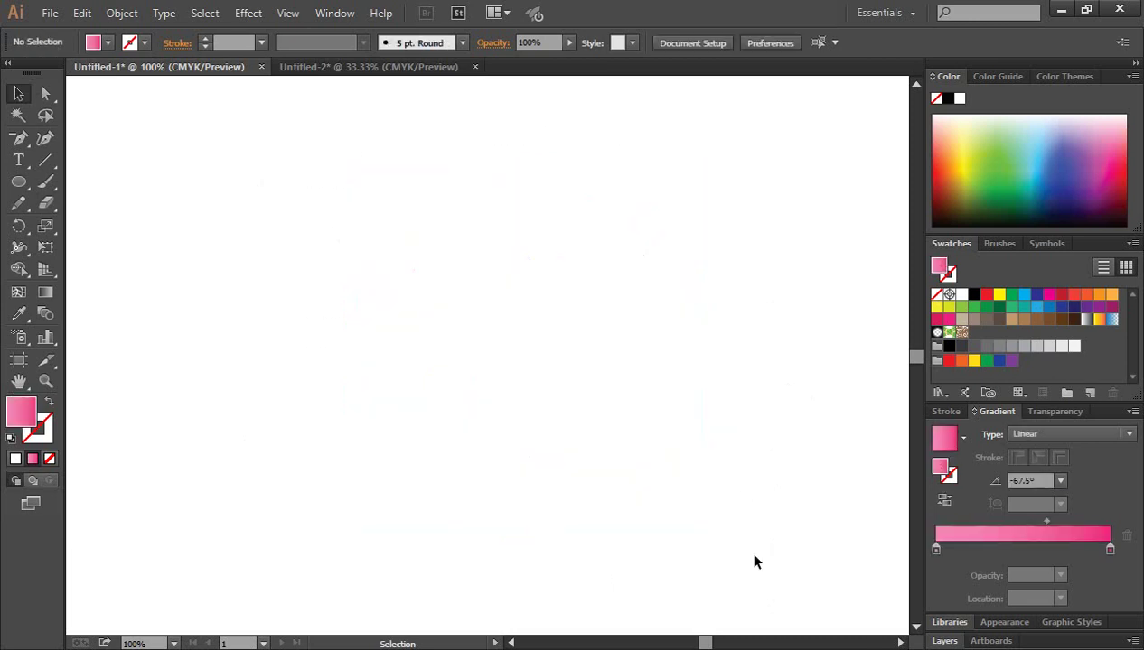
{"action": "key", "text": "ctrl+minus"}
{"action": "key", "text": "ctrl+minus"}
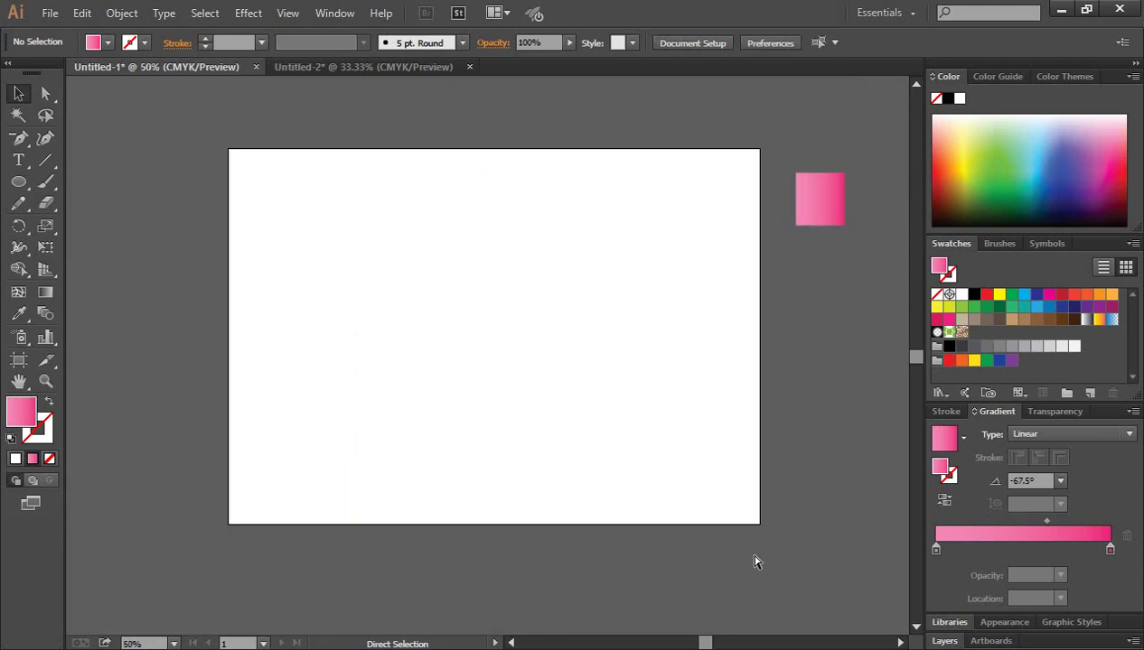
{"action": "key", "text": "ctrl+plus"}
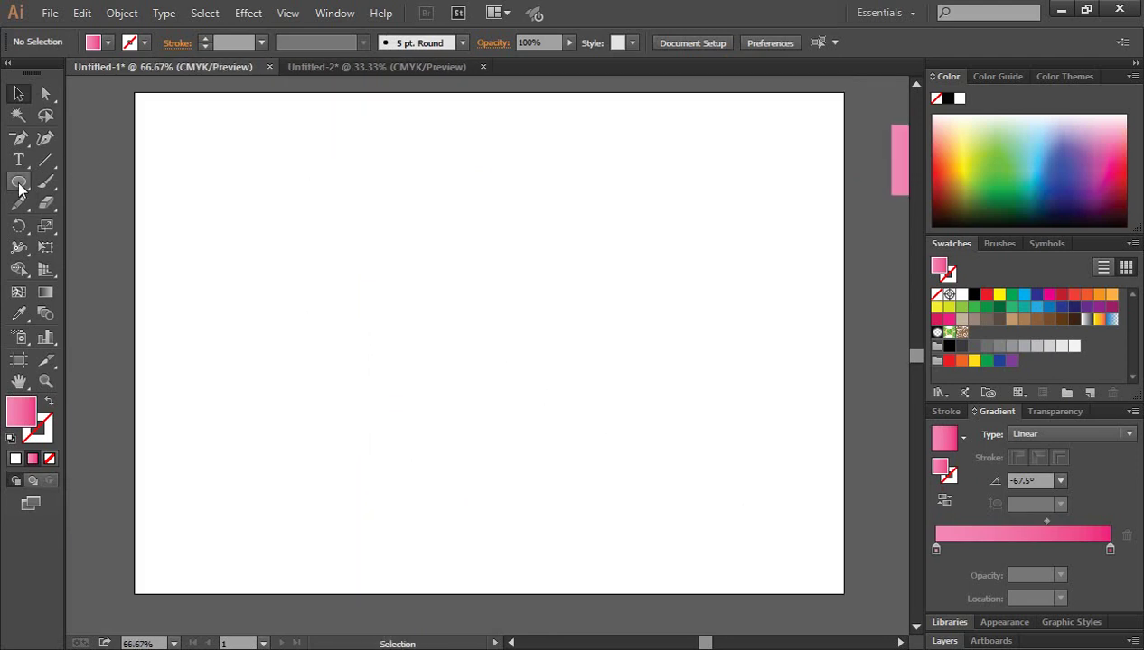
Draw a wide rectangle across the middle of the artboard with the Rectangle tool
{"action": "left_click_drag", "start_coordinate": [20, 187], "coordinate": [99, 228]}
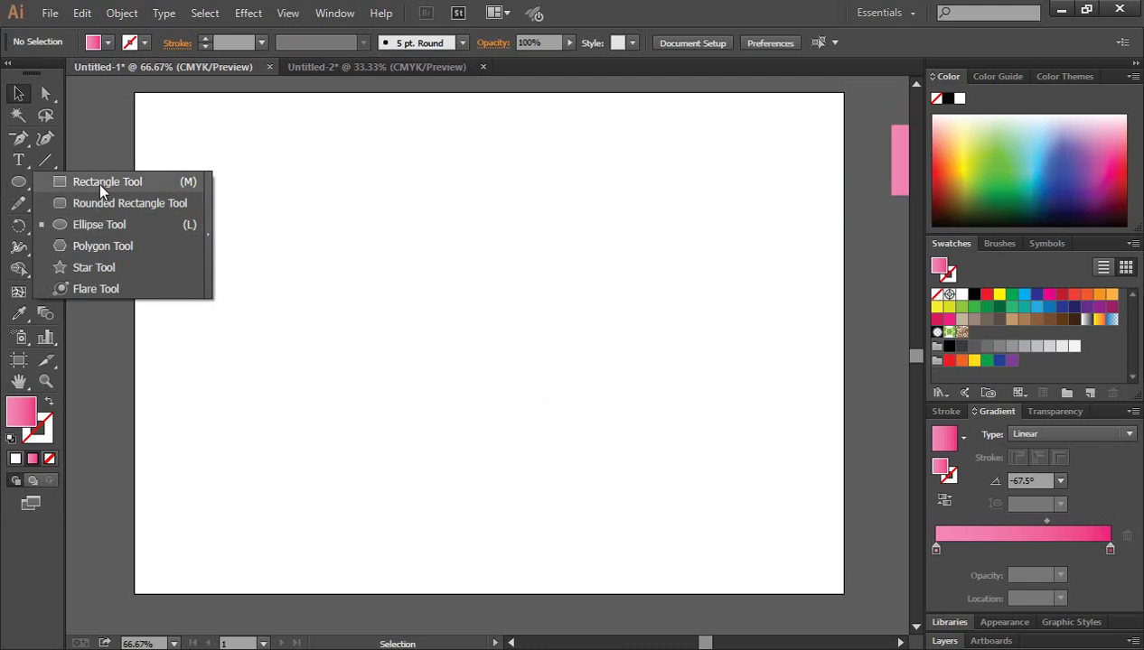
{"action": "left_click_drag", "start_coordinate": [98, 223], "coordinate": [98, 182]}
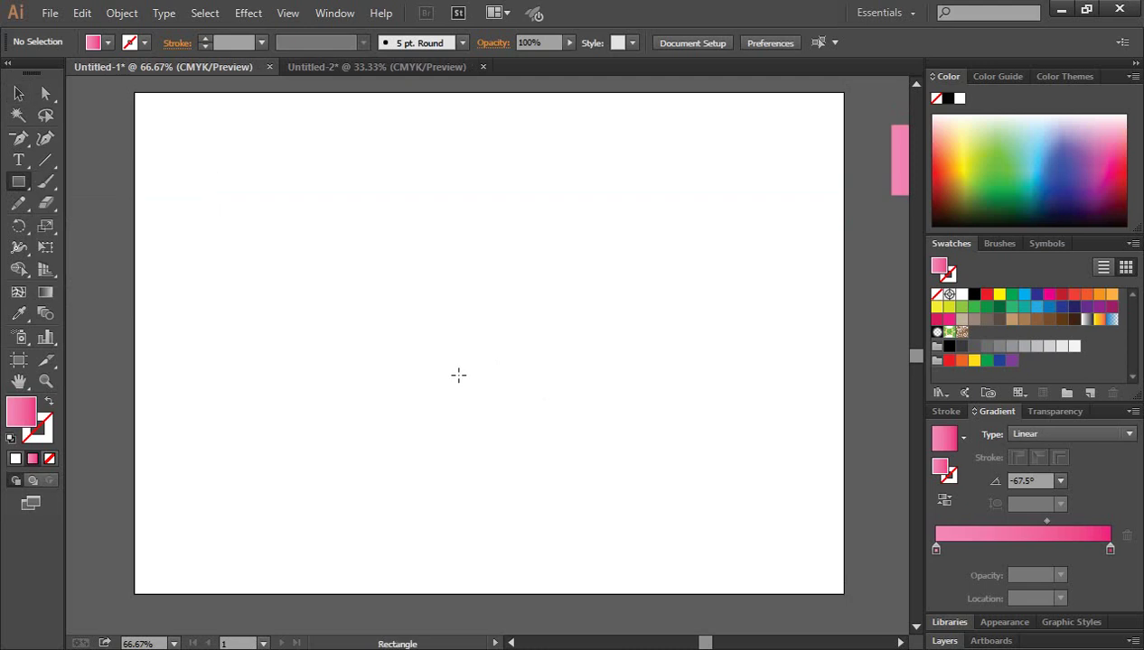
{"action": "left_click_drag", "start_coordinate": [348, 279], "coordinate": [617, 376]}
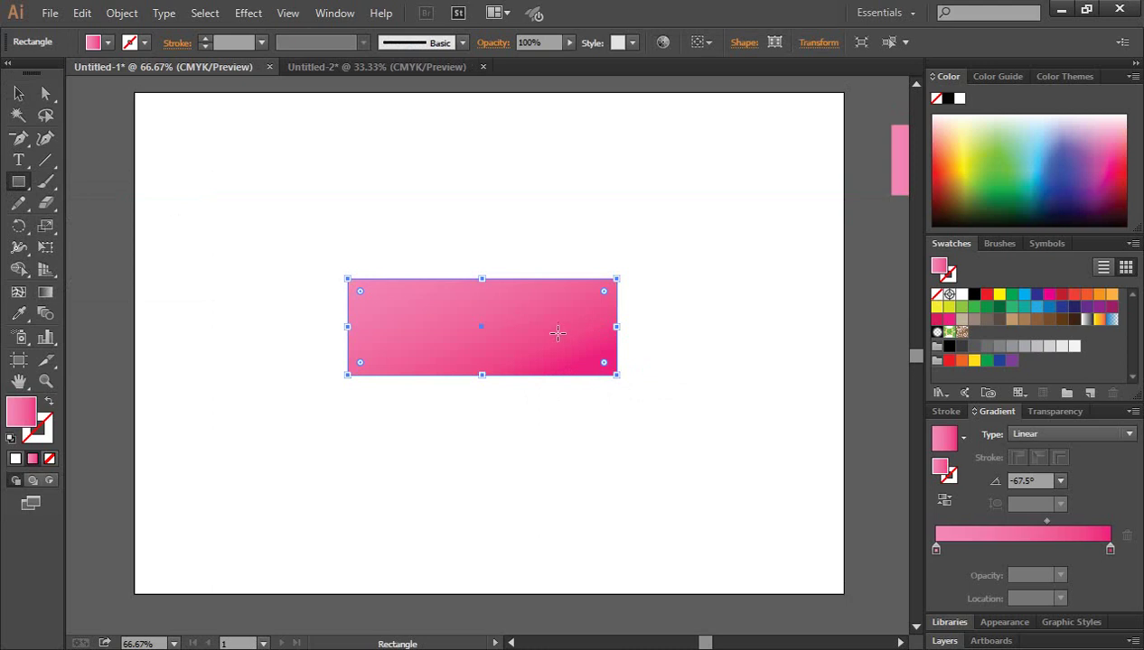
Swap fill and stroke so the rectangle becomes an unfilled 2 pt black outline
{"action": "left_click", "coordinate": [48, 403]}
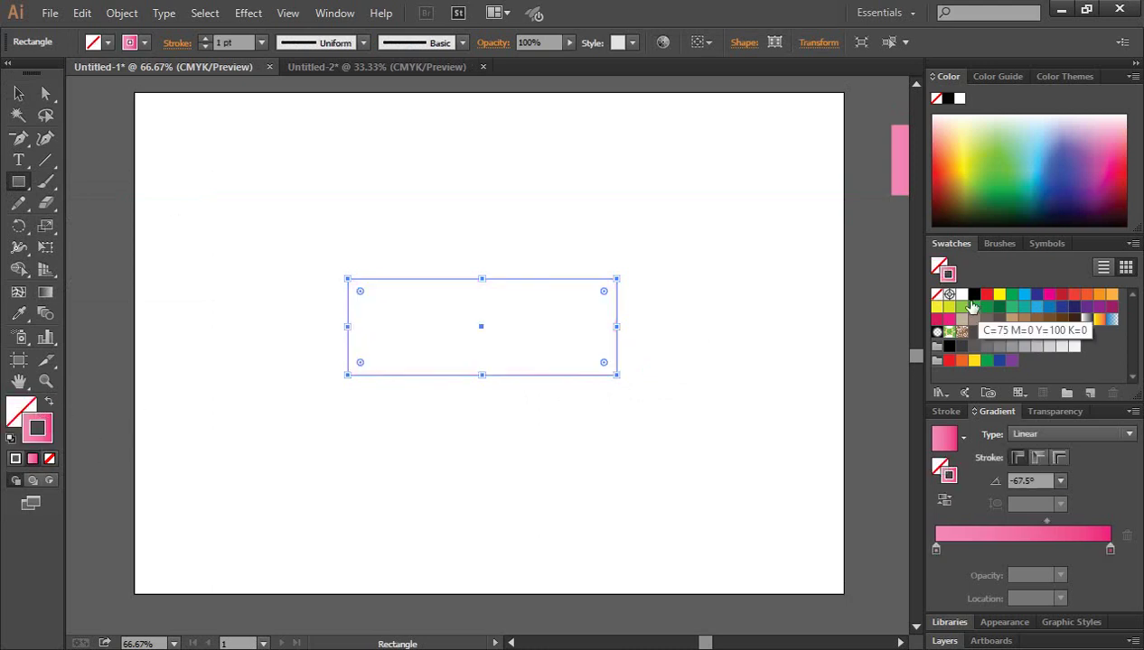
{"action": "left_click", "coordinate": [974, 294]}
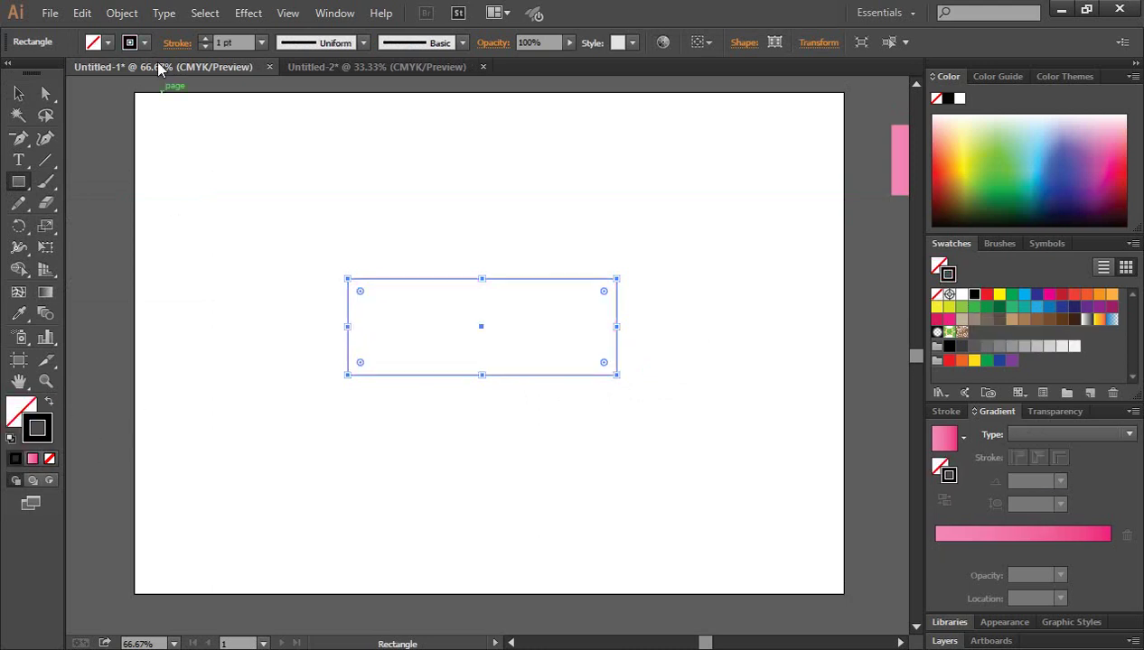
{"action": "left_click", "coordinate": [205, 39]}
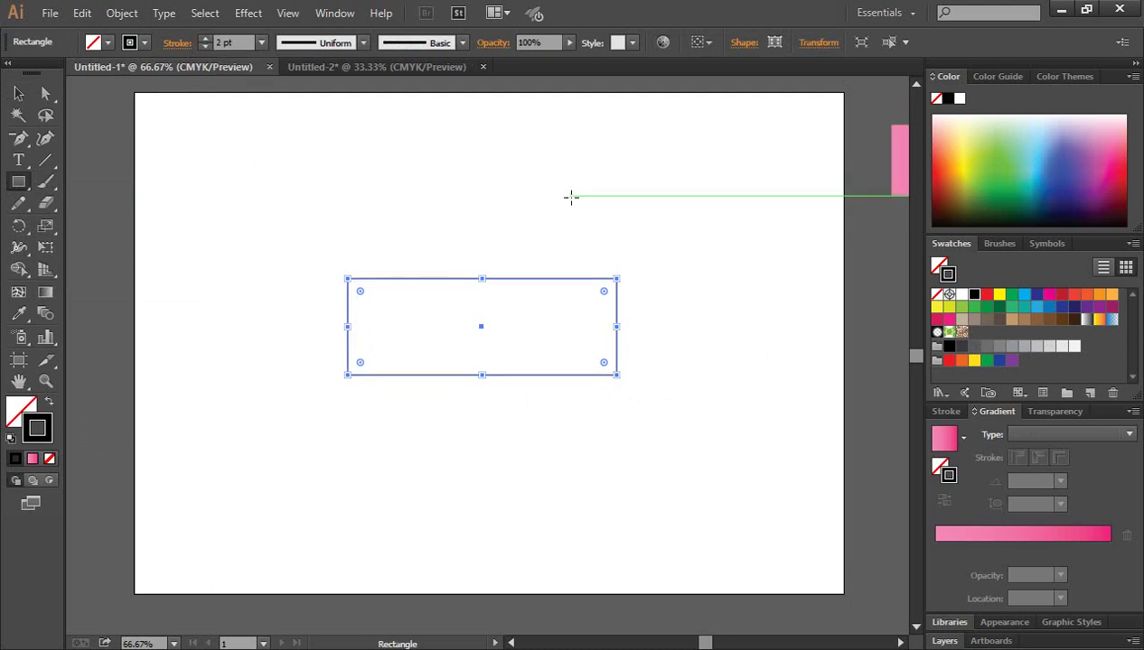
Zoom in and center the view on the rectangle, then reselect it
{"action": "left_click", "coordinate": [18, 93]}
{"action": "left_click", "coordinate": [625, 284]}
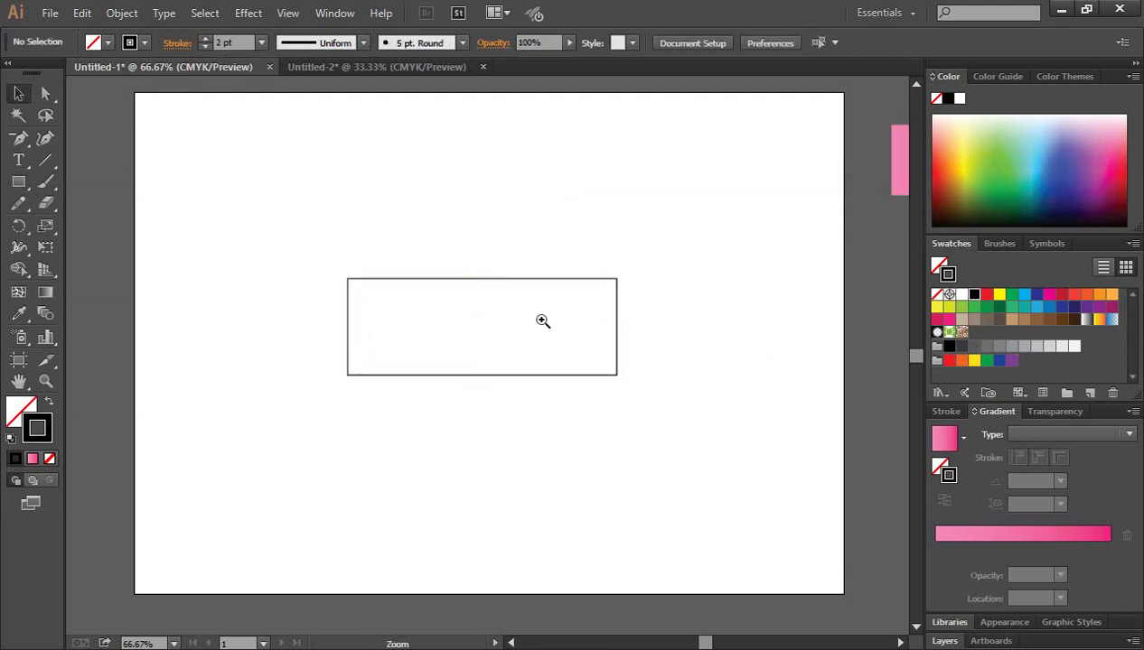
{"action": "left_click", "coordinate": [541, 321], "text": "ctrl"}
{"action": "left_click_drag", "start_coordinate": [508, 370], "coordinate": [542, 332]}
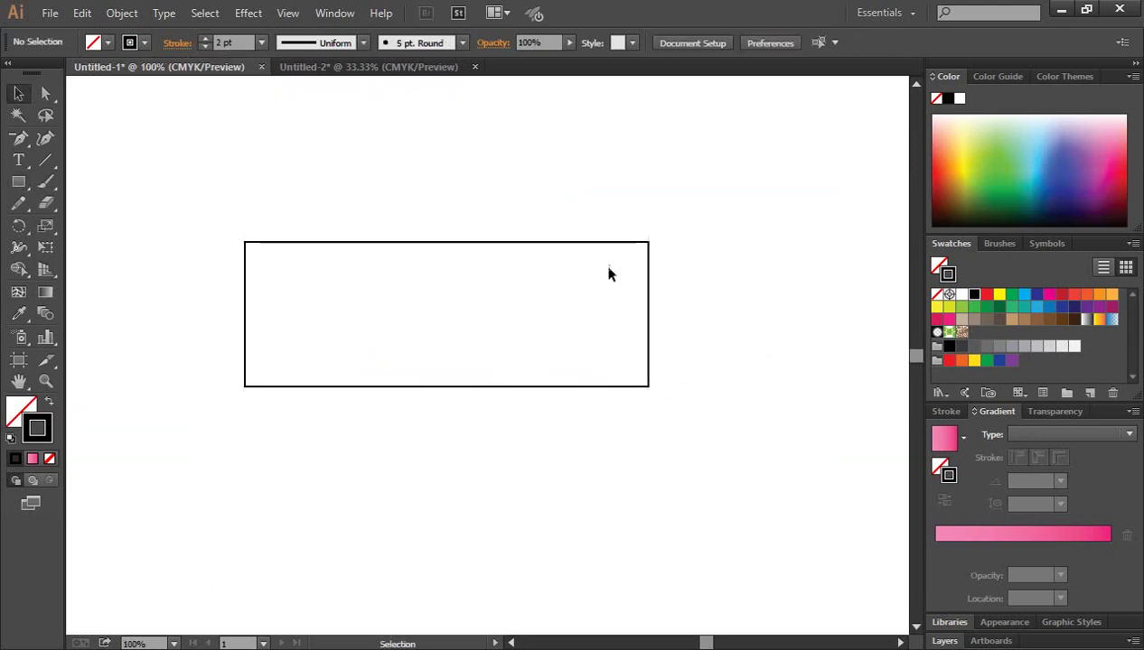
{"action": "left_click", "coordinate": [542, 242]}
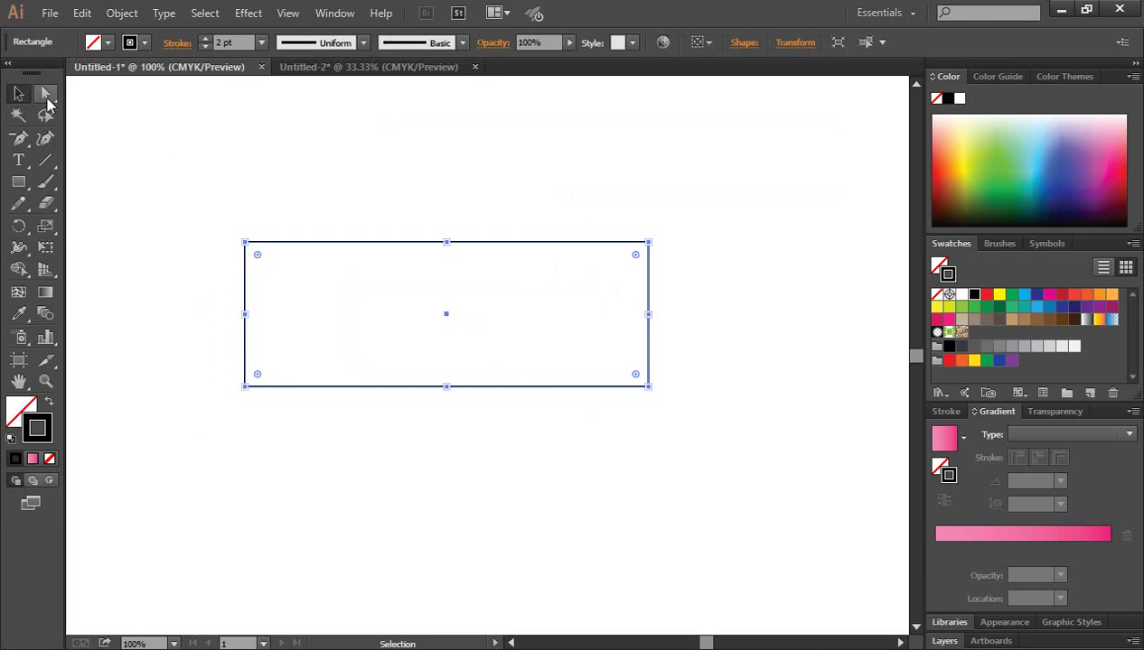
{"action": "left_click", "coordinate": [47, 98]}
Round the rectangle's two right corners to an 81 pt radius, forming a semicircular end
{"action": "left_click_drag", "start_coordinate": [591, 203], "coordinate": [702, 446]}
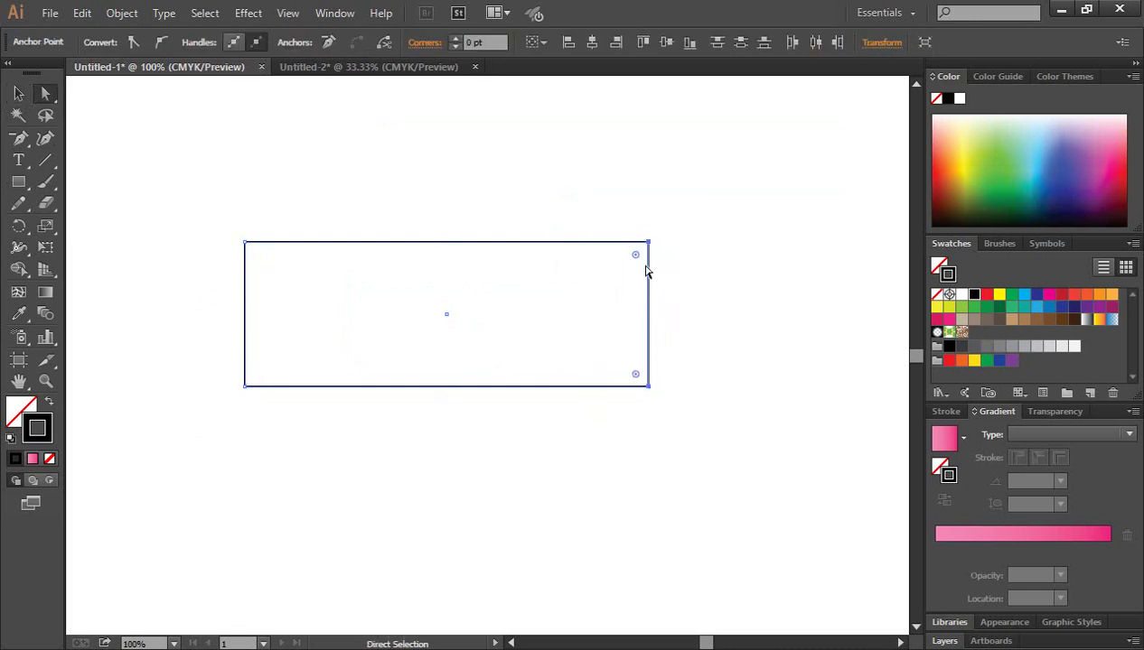
{"action": "left_click_drag", "start_coordinate": [636, 256], "coordinate": [421, 269]}
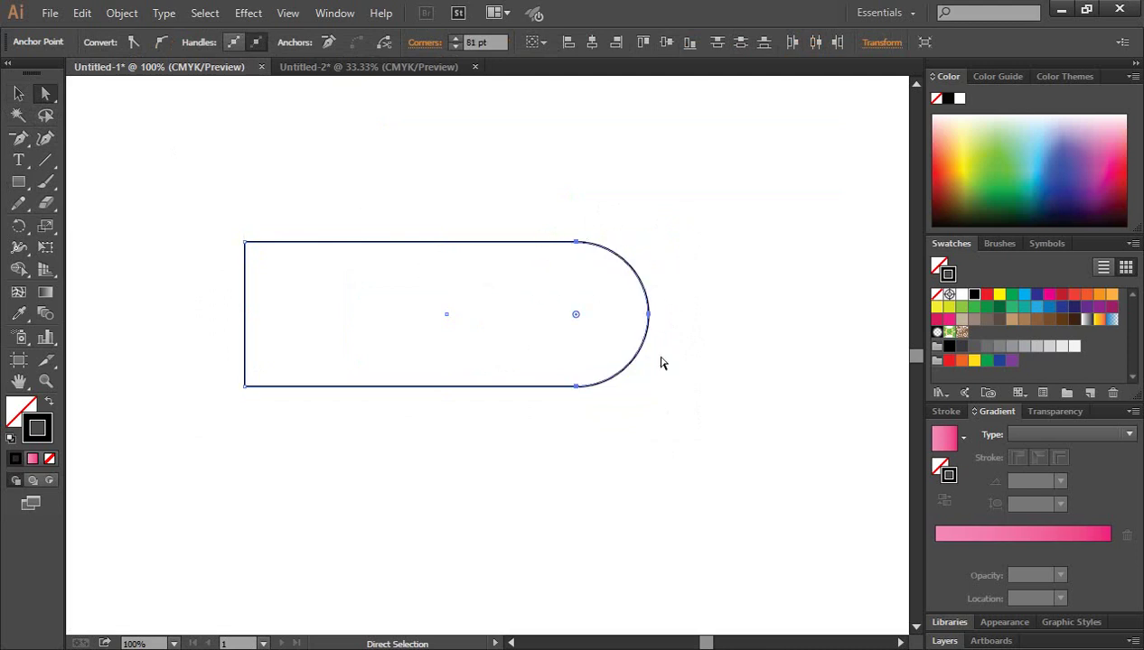
{"action": "left_click", "coordinate": [710, 366]}
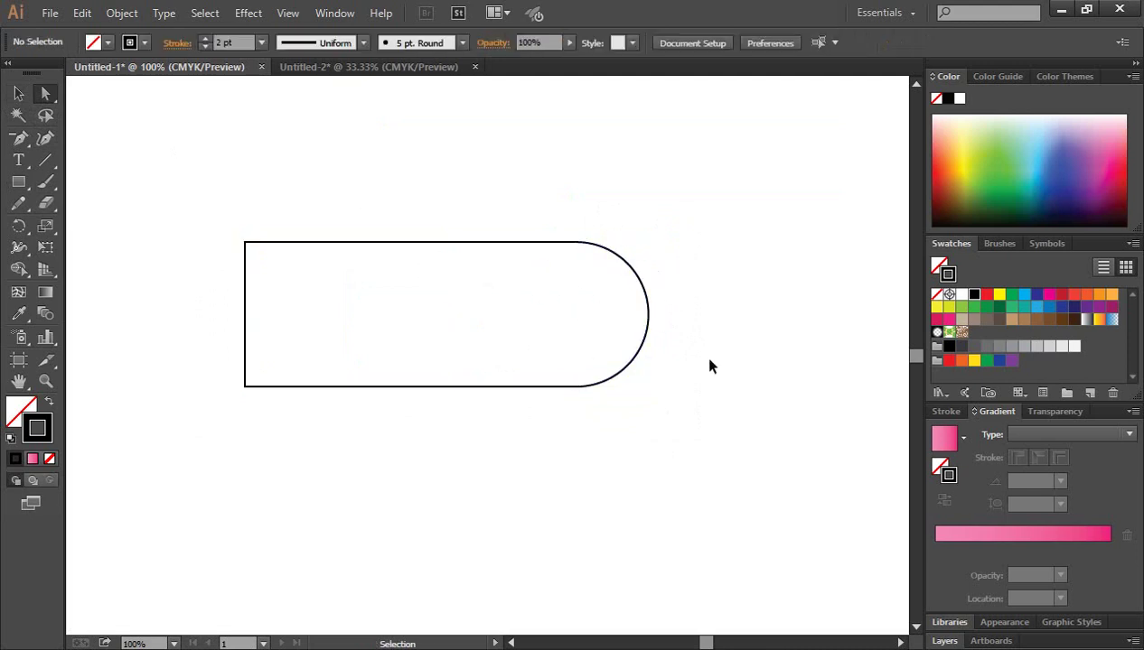
{"action": "key", "text": "ctrl+minus"}
Copy the rounded shape, paste it in front, and rotate the copy 90° upright
{"action": "left_click", "coordinate": [18, 93]}
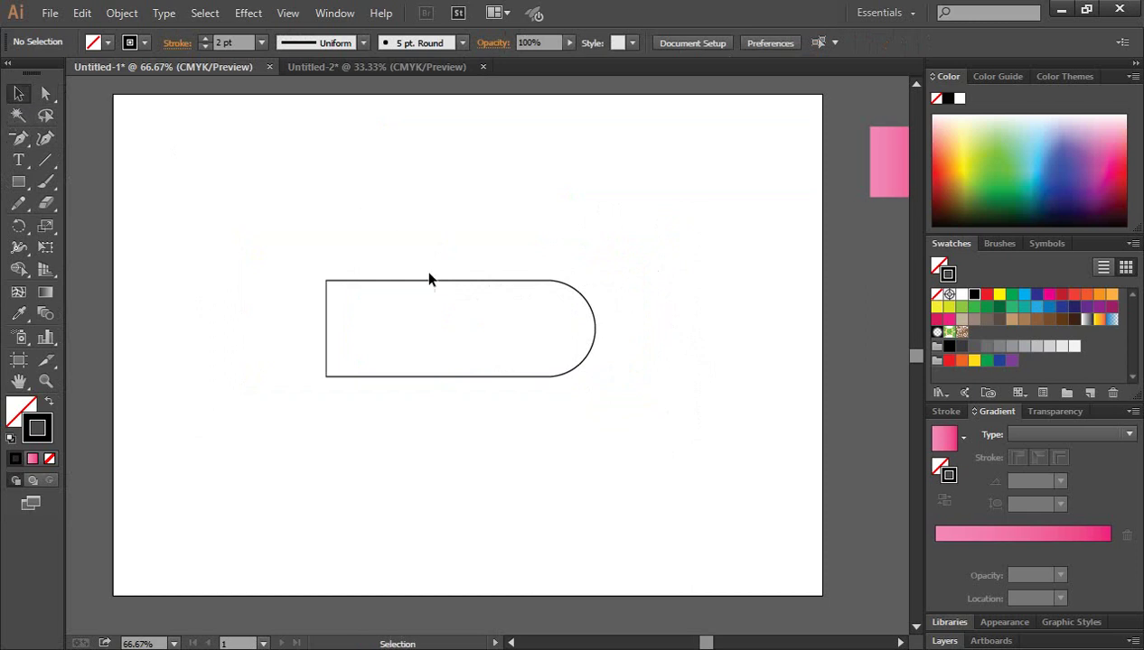
{"action": "left_click_drag", "start_coordinate": [418, 238], "coordinate": [552, 340]}
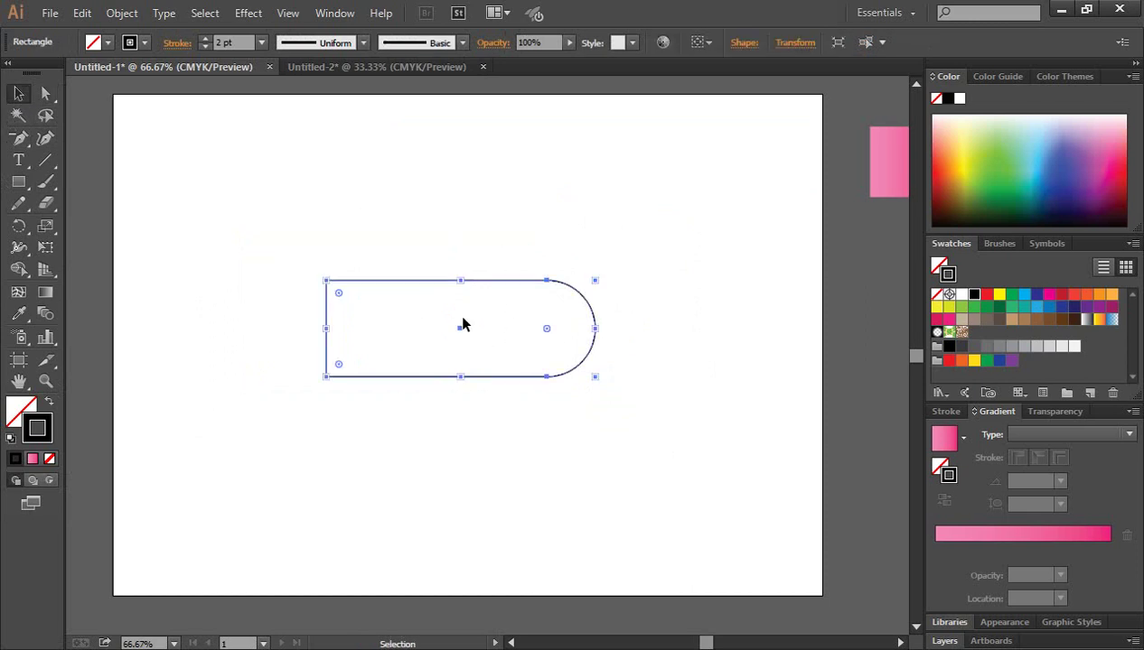
{"action": "left_click", "coordinate": [86, 15]}
{"action": "left_click", "coordinate": [109, 102]}
{"action": "left_click", "coordinate": [83, 13]}
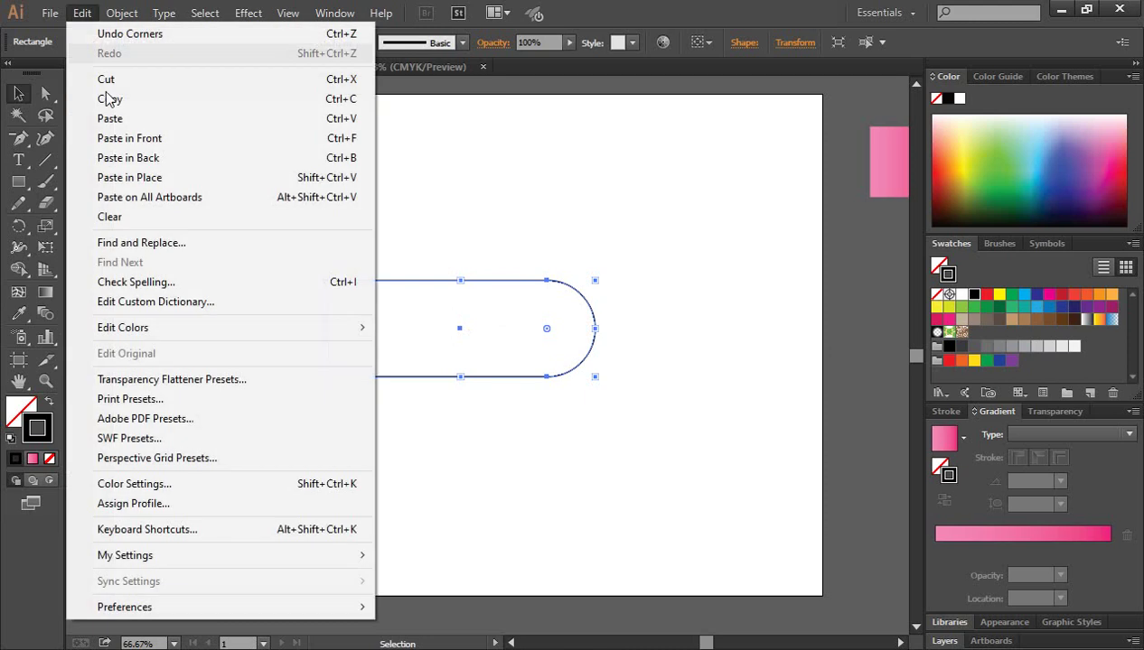
{"action": "left_click", "coordinate": [152, 141]}
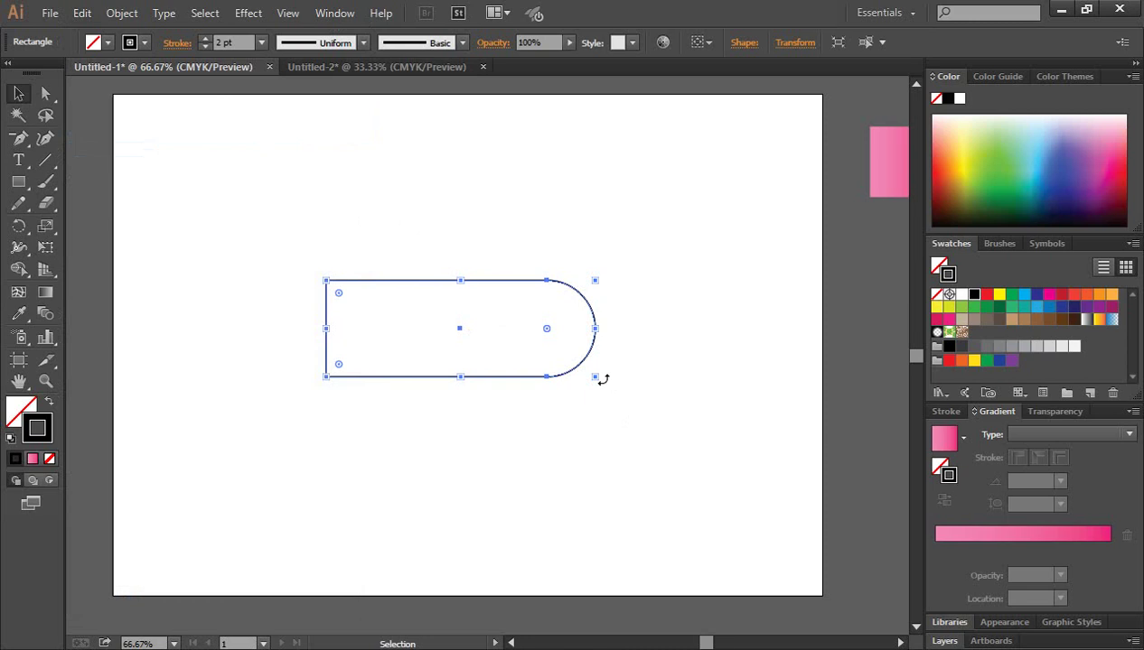
{"action": "left_click_drag", "start_coordinate": [603, 380], "coordinate": [531, 224]}
Move the upright copy down until its arch base snaps onto the horizontal shape's top edge
{"action": "left_click", "coordinate": [569, 402]}
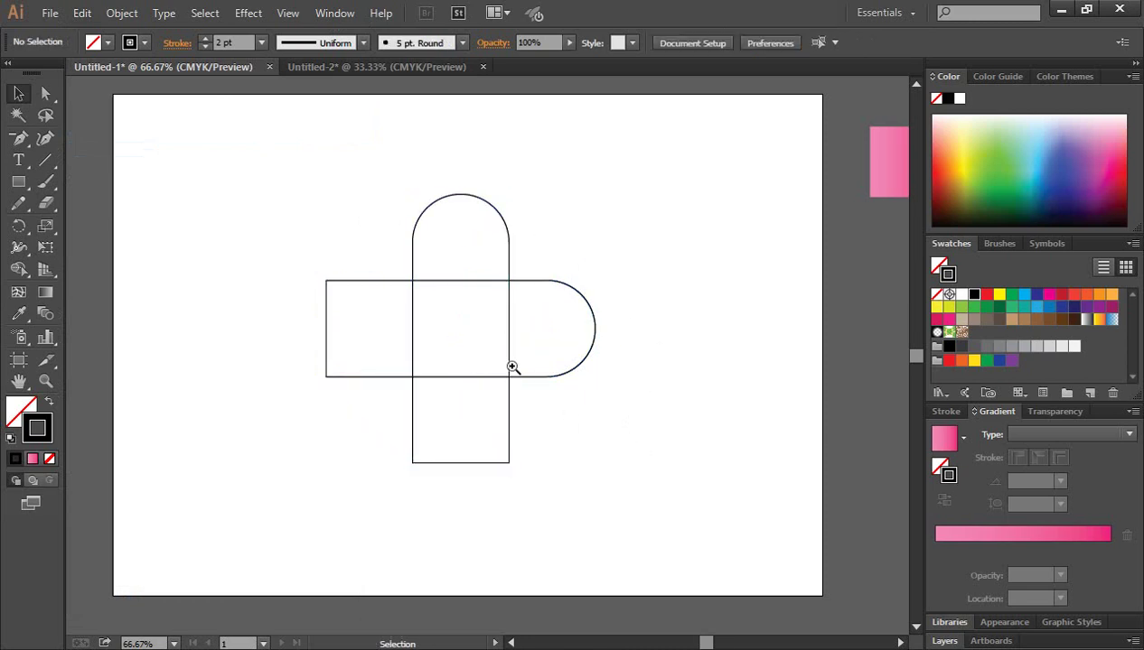
{"action": "left_click", "coordinate": [522, 370], "text": "ctrl"}
{"action": "left_click", "coordinate": [521, 287], "text": "ctrl"}
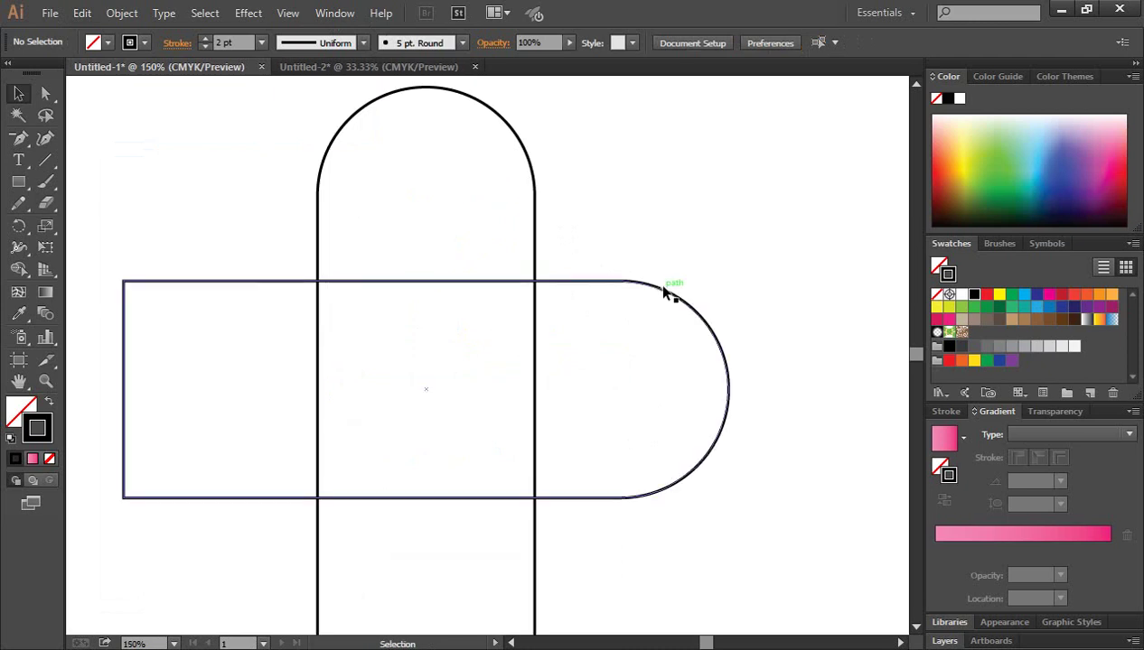
{"action": "left_click", "coordinate": [508, 123]}
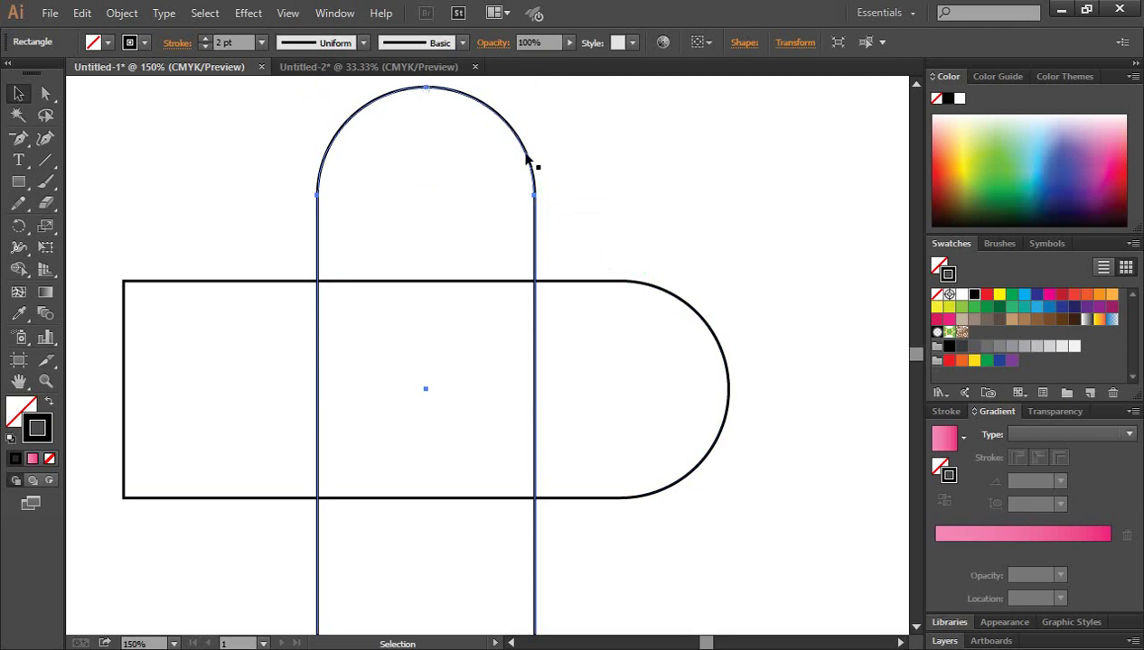
{"action": "left_click", "coordinate": [529, 154]}
{"action": "left_click", "coordinate": [521, 128]}
{"action": "left_click", "coordinate": [513, 127]}
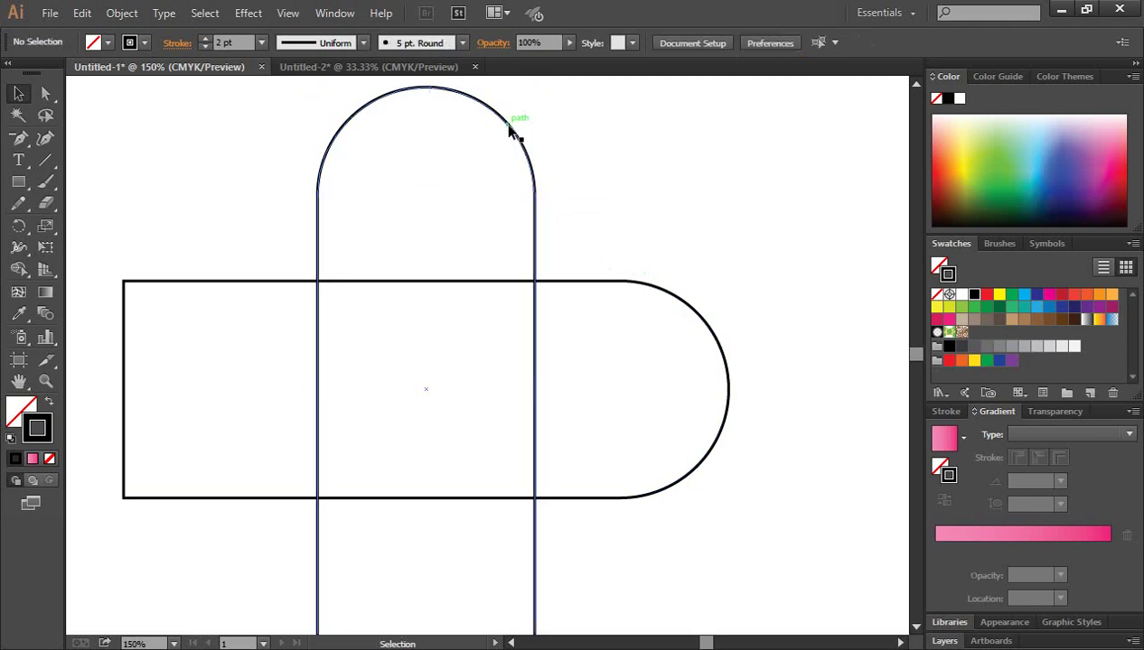
{"action": "left_click", "coordinate": [511, 132]}
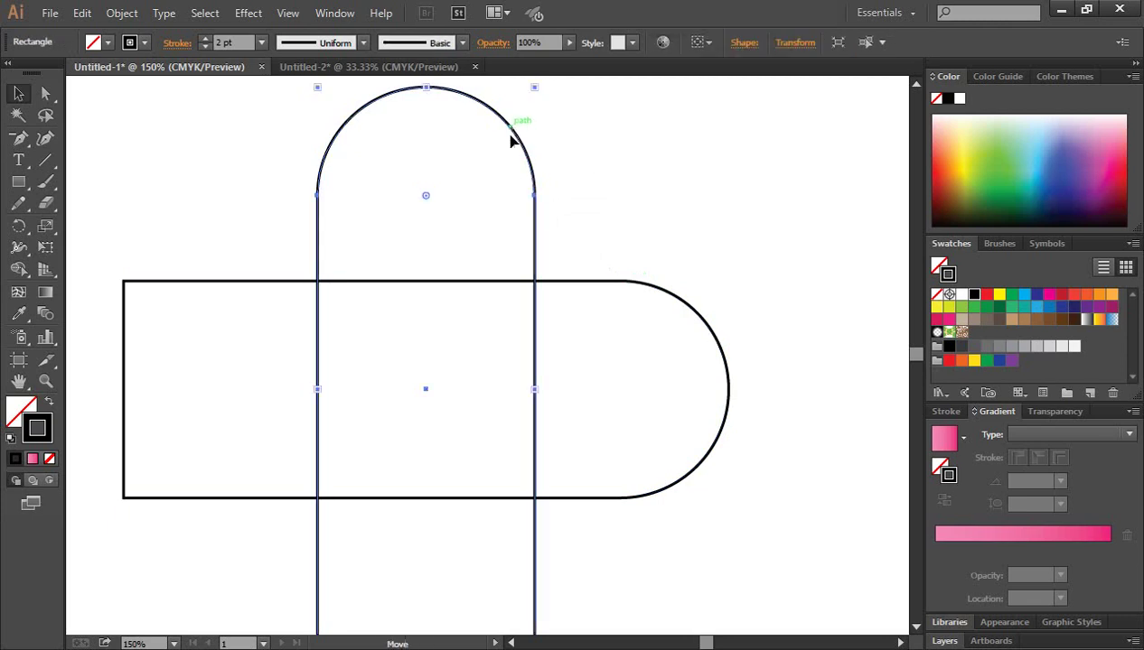
{"action": "left_click_drag", "start_coordinate": [511, 132], "coordinate": [522, 215]}
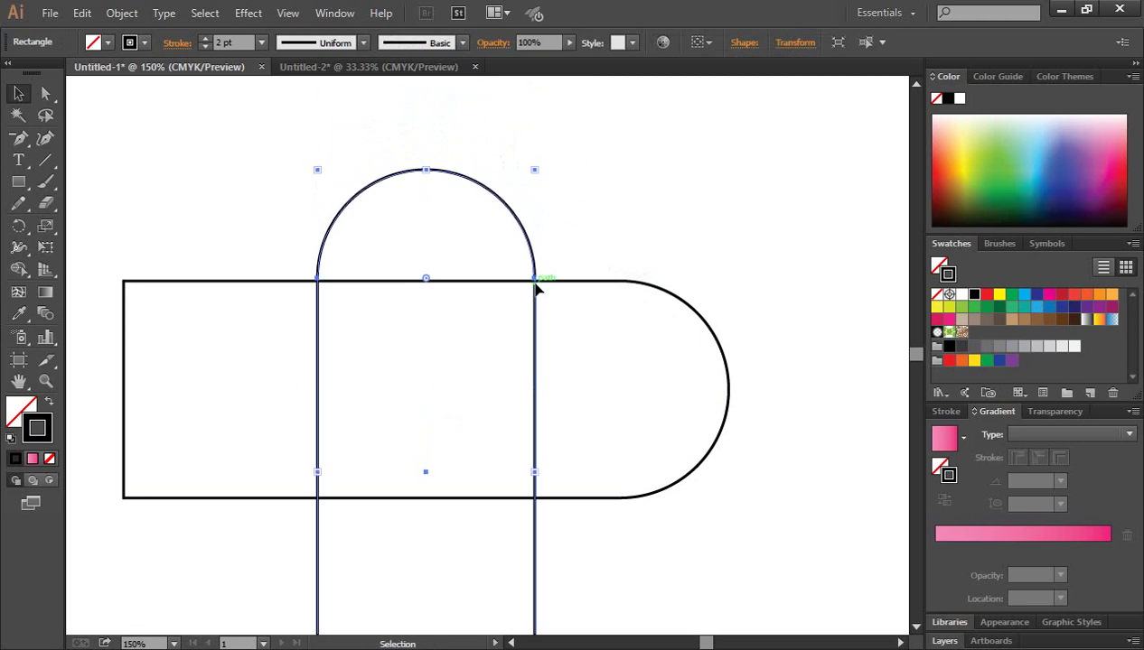
{"action": "left_click_drag", "start_coordinate": [535, 279], "coordinate": [538, 289]}
{"action": "left_click", "coordinate": [770, 314]}
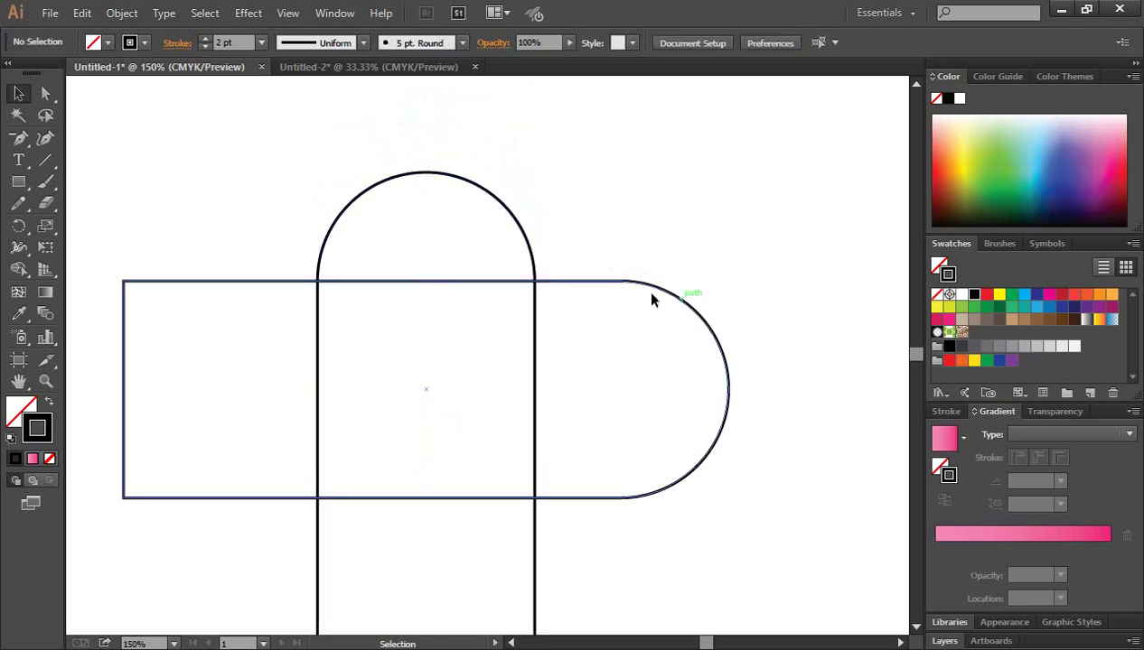
{"action": "left_click", "coordinate": [637, 287]}
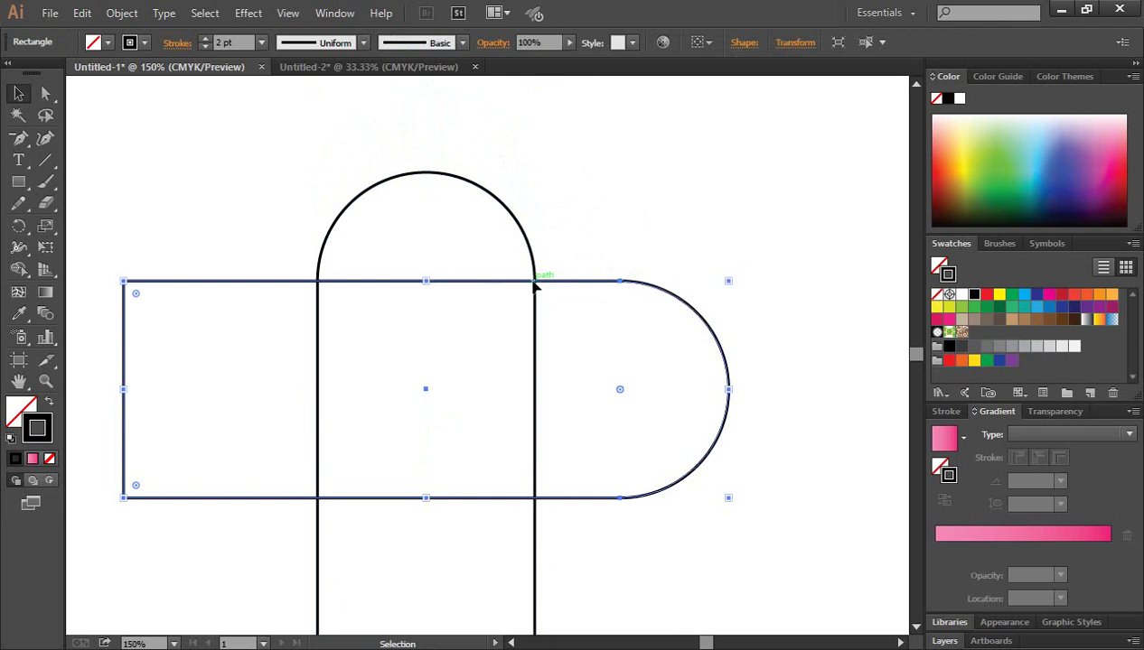
Nudge the horizontal bar left until its rounded end meets the upright bar's right edge
{"action": "key", "text": "Down"}
{"action": "key", "text": "Down"}
{"action": "key", "text": "Down"}
{"action": "key", "text": "Down"}
{"action": "key", "text": "Down"}
{"action": "key", "text": "Down"}
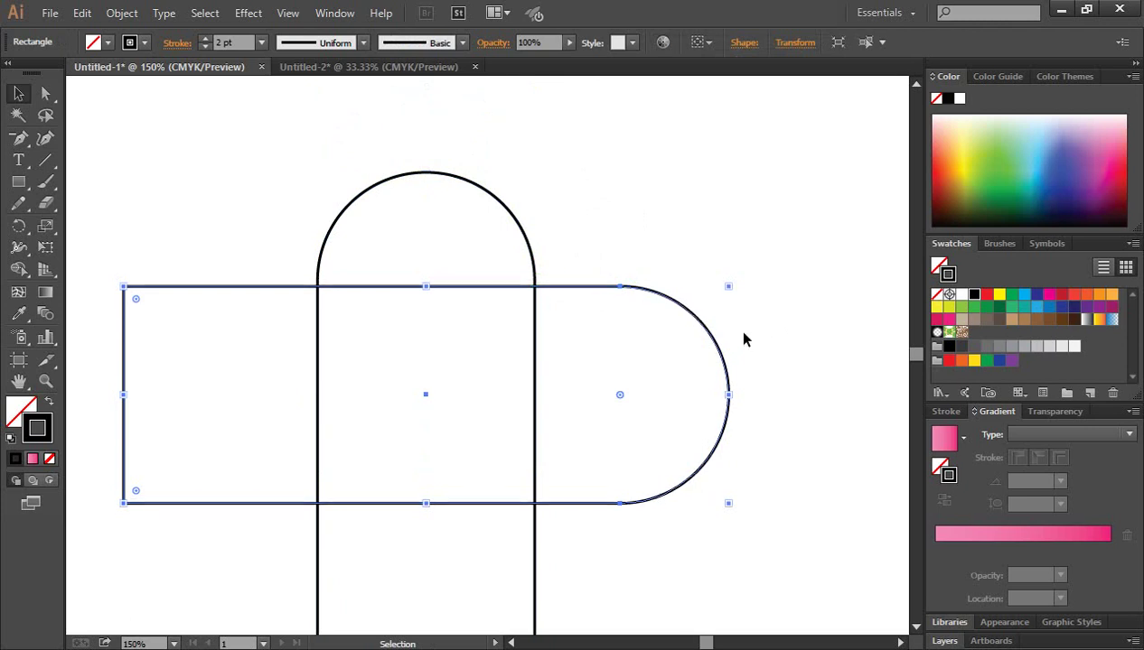
{"action": "key", "text": "Up"}
{"action": "key", "text": "Up"}
{"action": "key", "text": "Left"}
{"action": "key", "text": "Left"}
{"action": "key", "text": "Left"}
{"action": "key", "text": "Left"}
{"action": "key", "text": "Left"}
{"action": "key", "text": "Left"}
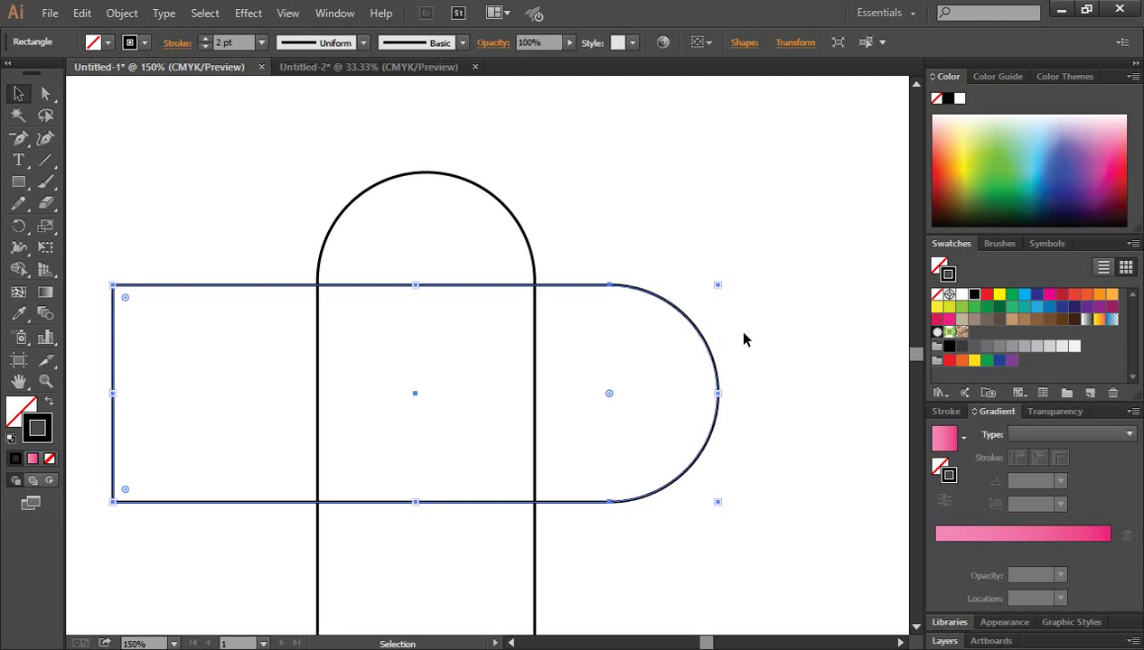
{"action": "key", "text": "Left"}
{"action": "key", "text": "Left"}
{"action": "key", "text": "Left"}
{"action": "key", "text": "Left"}
{"action": "key", "text": "Left"}
{"action": "key", "text": "Left"}
{"action": "key", "text": "Left"}
{"action": "key", "text": "Left"}
{"action": "key", "text": "Left"}
{"action": "key", "text": "Left"}
{"action": "key", "text": "Left"}
{"action": "key", "text": "Left"}
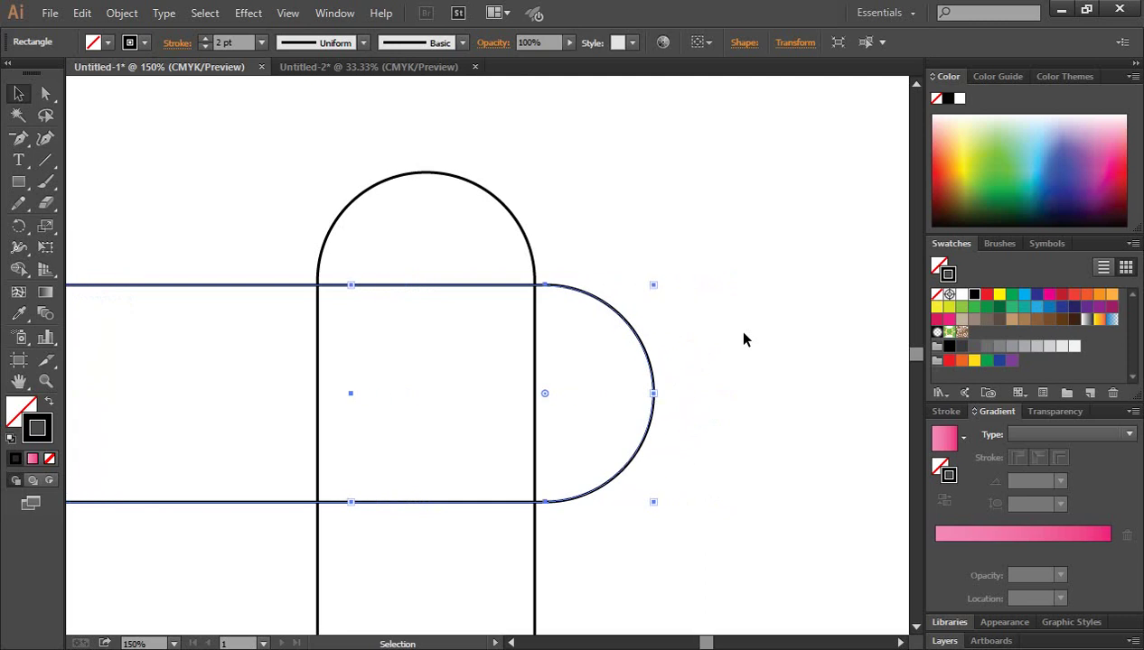
{"action": "key", "text": "Left"}
{"action": "key", "text": "Left"}
{"action": "key", "text": "Left"}
{"action": "key", "text": "Left"}
{"action": "key", "text": "Left"}
{"action": "key", "text": "Left"}
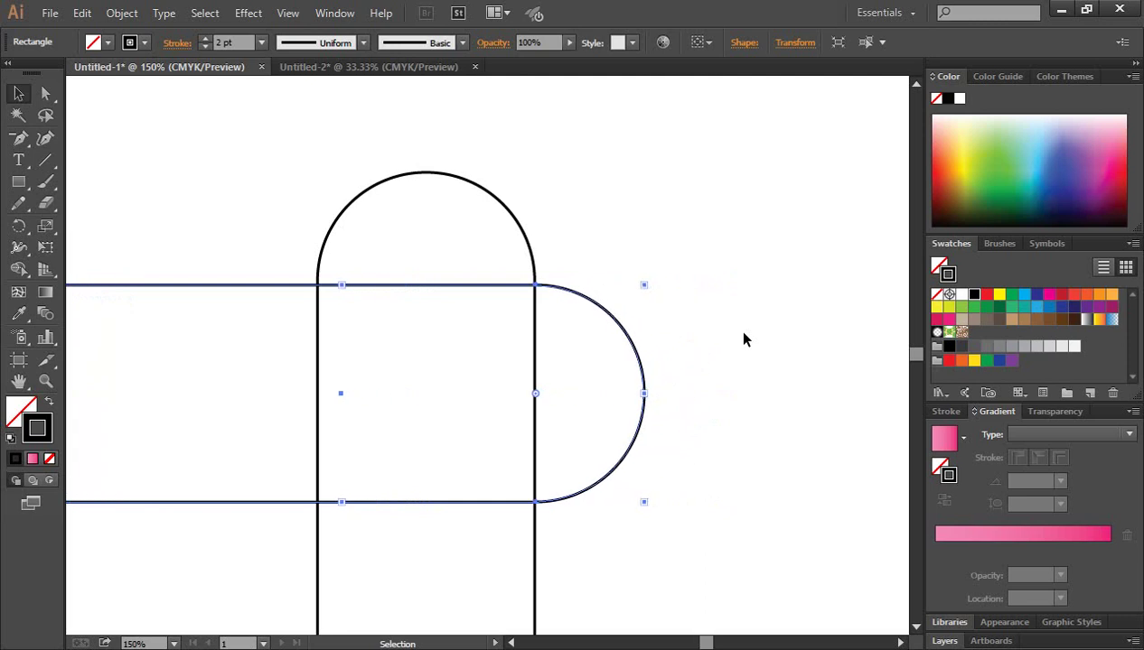
Deselect, zoom to 100% and pan to center the cross outline
{"action": "left_click", "coordinate": [759, 345]}
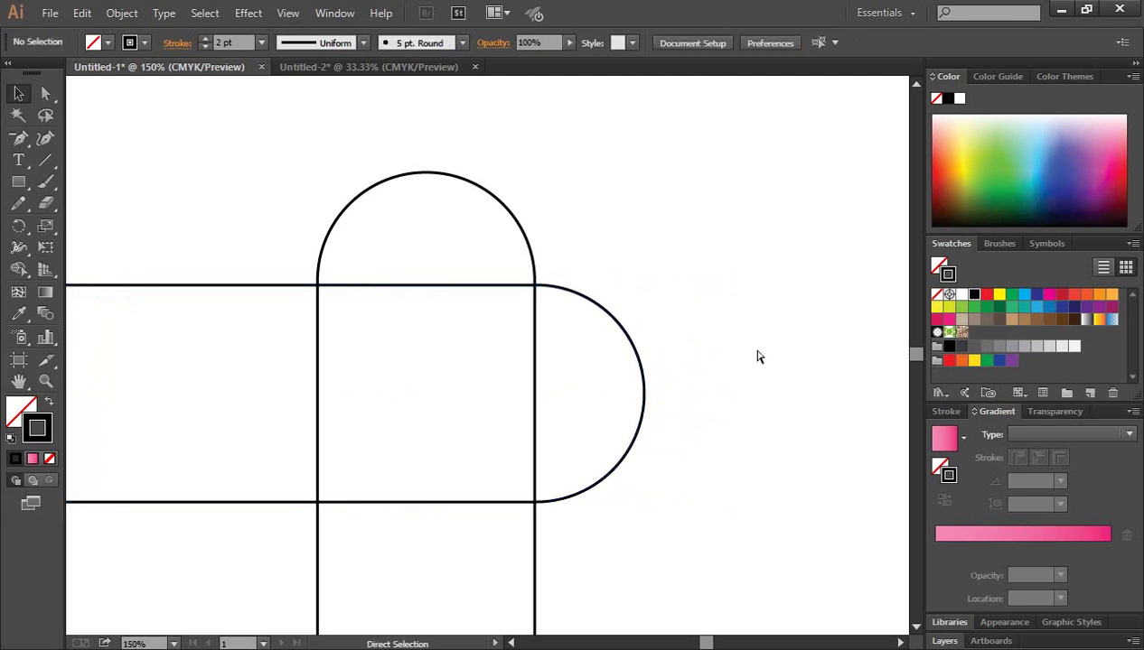
{"action": "key", "text": "ctrl+1"}
{"action": "key", "text": "p"}
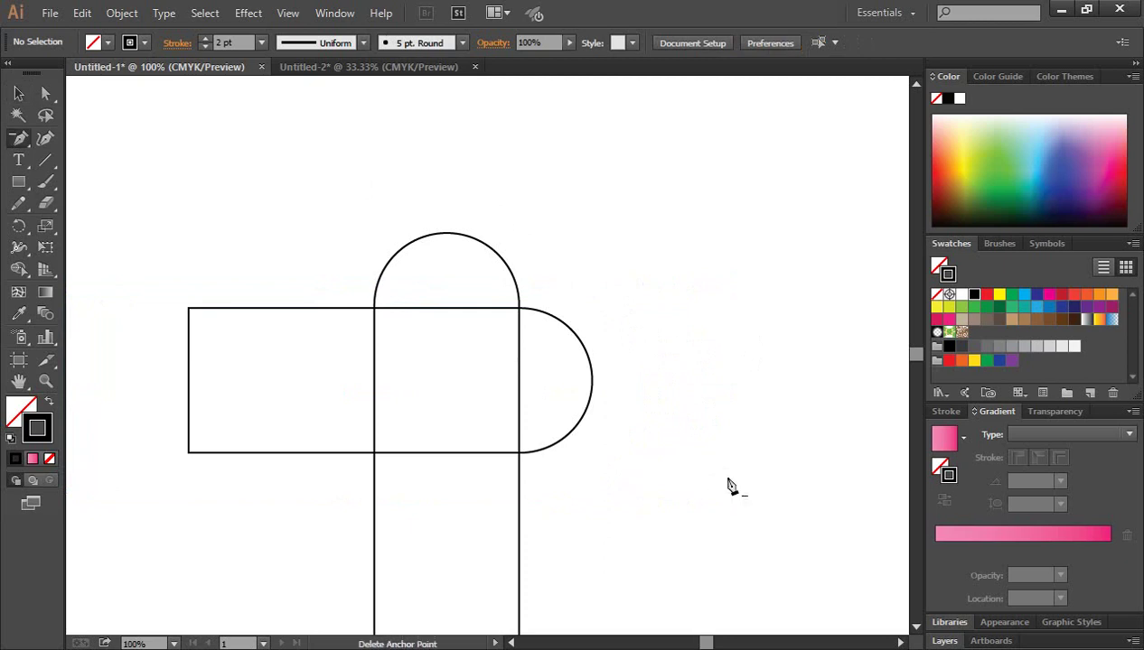
{"action": "left_click_drag", "start_coordinate": [655, 511], "coordinate": [716, 444]}
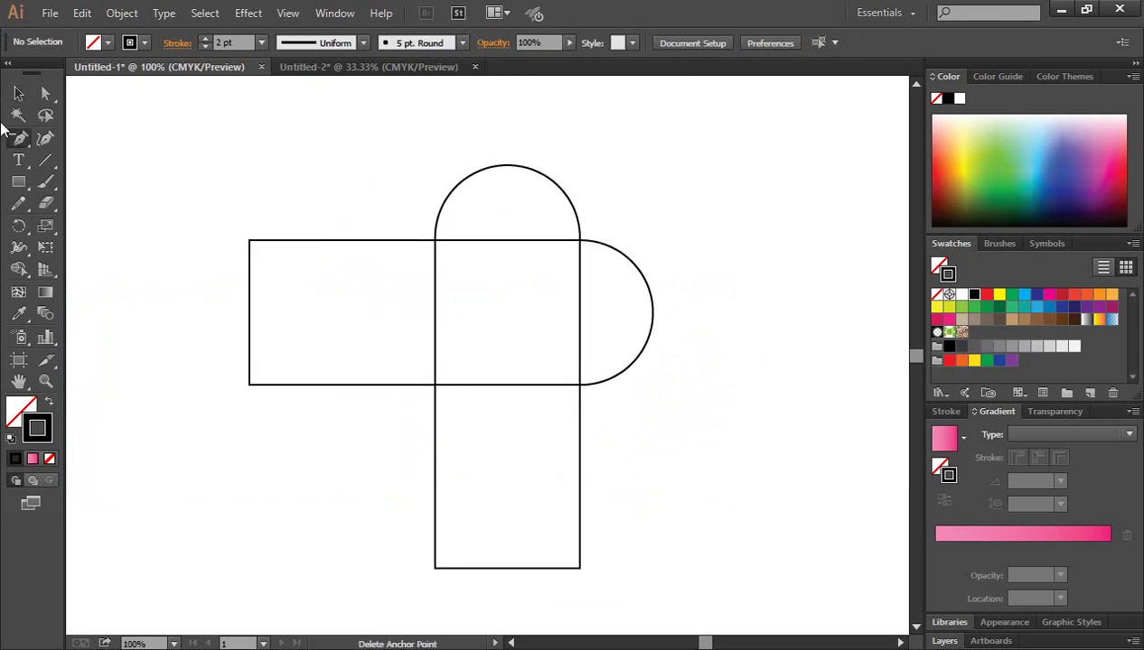
Use Shape Builder to delete the left bar and bottom leg regions of the cross
{"action": "left_click", "coordinate": [18, 93]}
{"action": "mouse_move", "coordinate": [316, 138]}
{"action": "left_mouse_down"}
{"action": "mouse_move", "coordinate": [595, 318]}
{"action": "mouse_move", "coordinate": [779, 477]}
{"action": "left_mouse_up"}
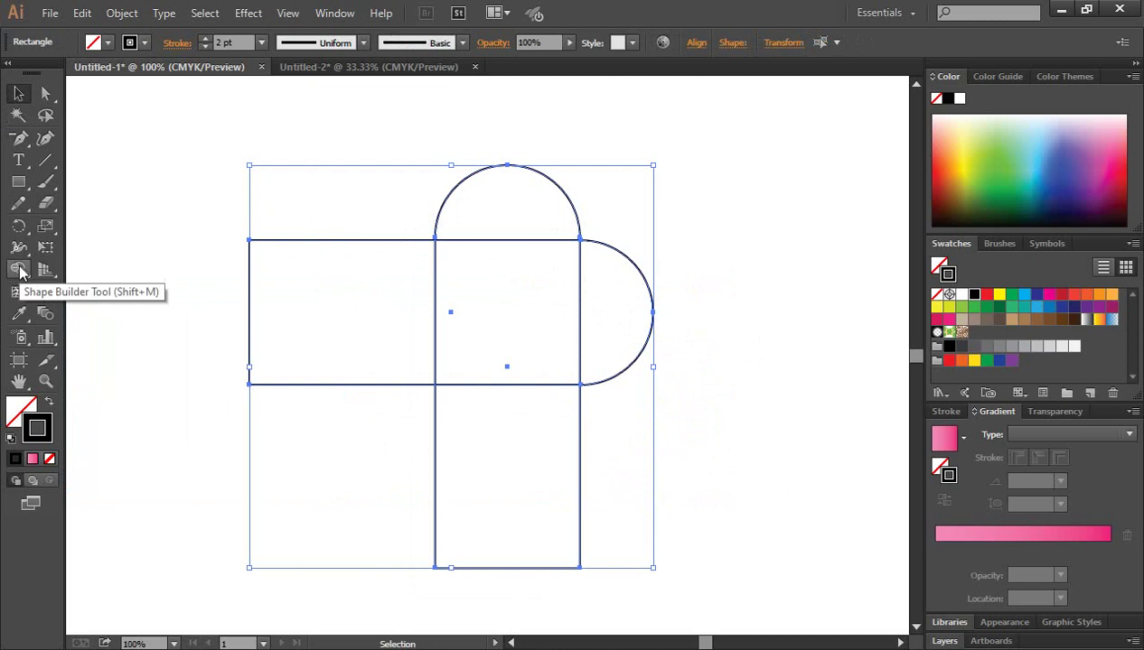
{"action": "left_click", "coordinate": [19, 269]}
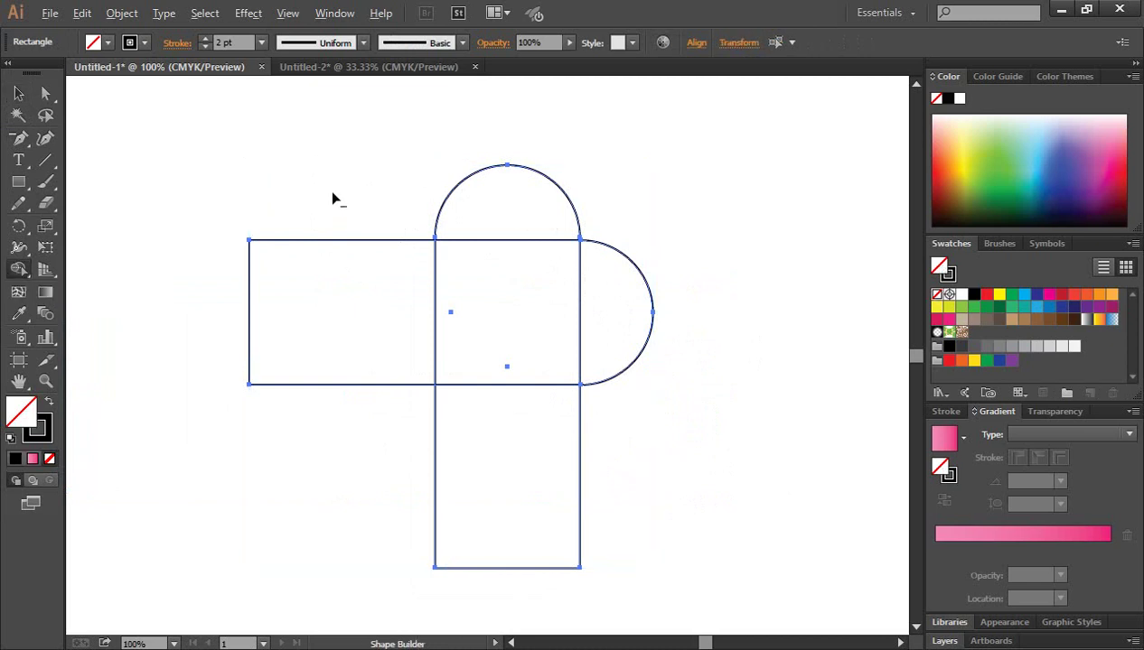
{"action": "mouse_move", "coordinate": [330, 185]}
{"action": "left_mouse_down"}
{"action": "mouse_move", "coordinate": [362, 468]}
{"action": "mouse_move", "coordinate": [641, 494]}
{"action": "mouse_move", "coordinate": [722, 489]}
{"action": "left_mouse_up"}
{"action": "left_click", "coordinate": [19, 93]}
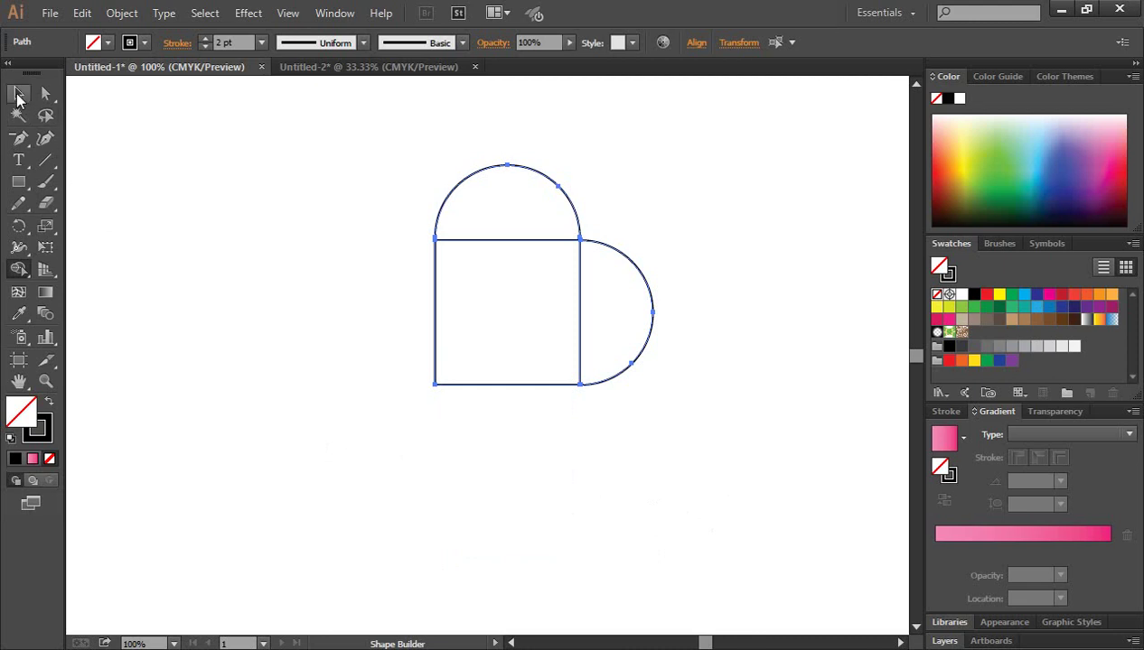
{"action": "left_click", "coordinate": [325, 388]}
{"action": "key", "text": "ctrl+minus"}
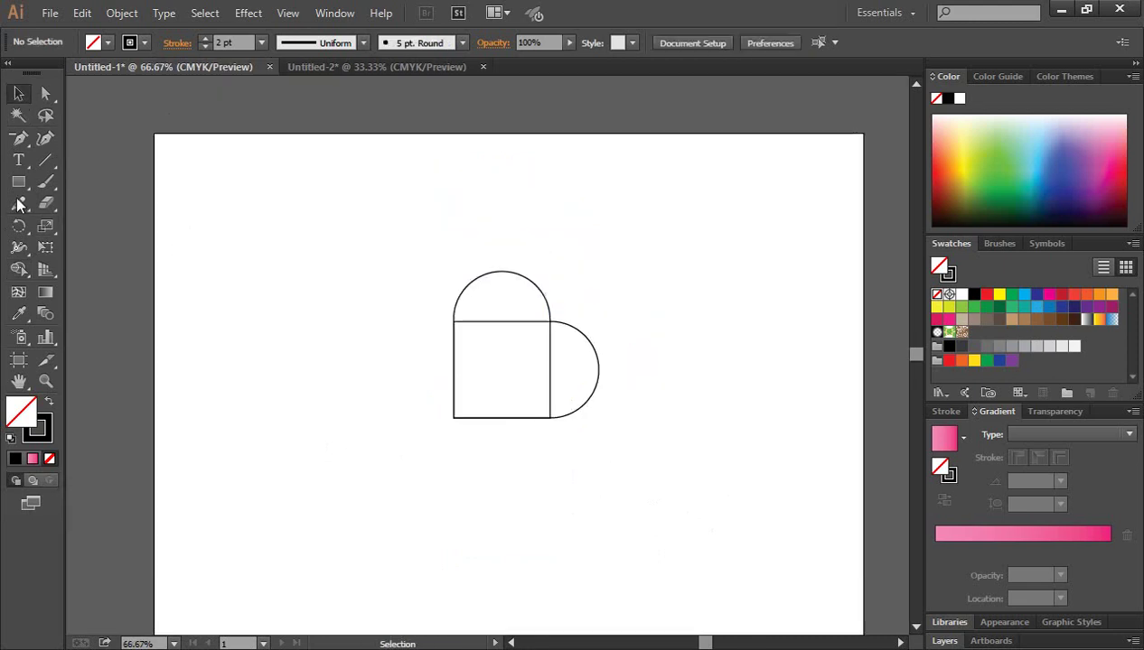
{"action": "left_click_drag", "start_coordinate": [19, 182], "coordinate": [104, 186]}
{"action": "left_click", "coordinate": [105, 183]}
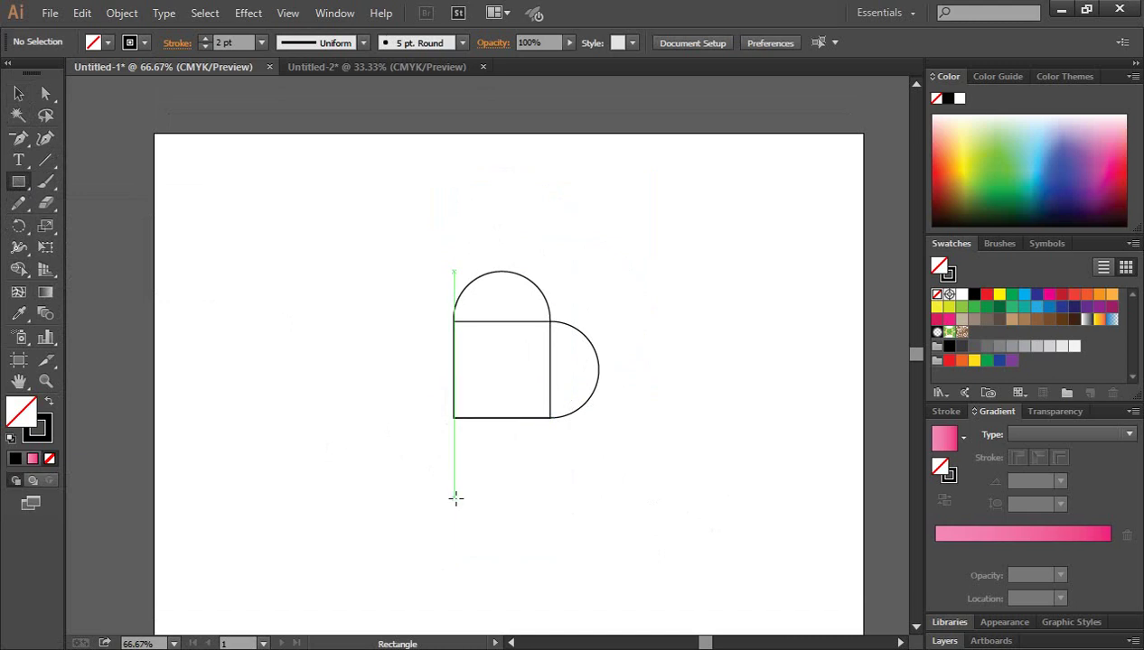
{"action": "left_click", "coordinate": [287, 14]}
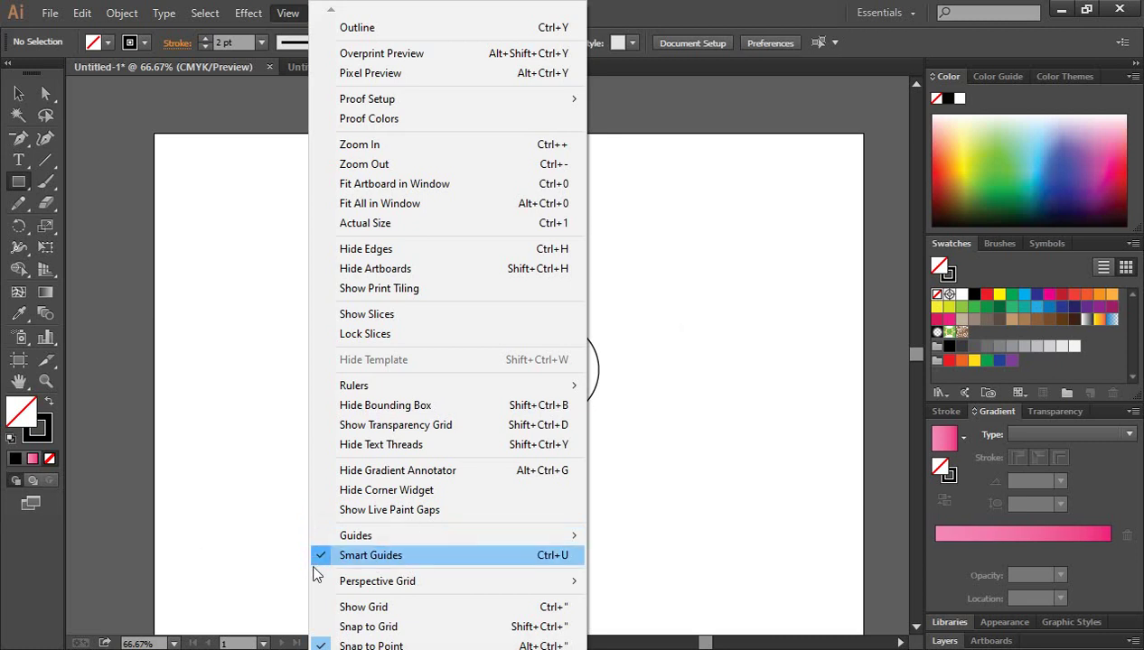
{"action": "left_click", "coordinate": [683, 309]}
{"action": "left_click", "coordinate": [614, 363]}
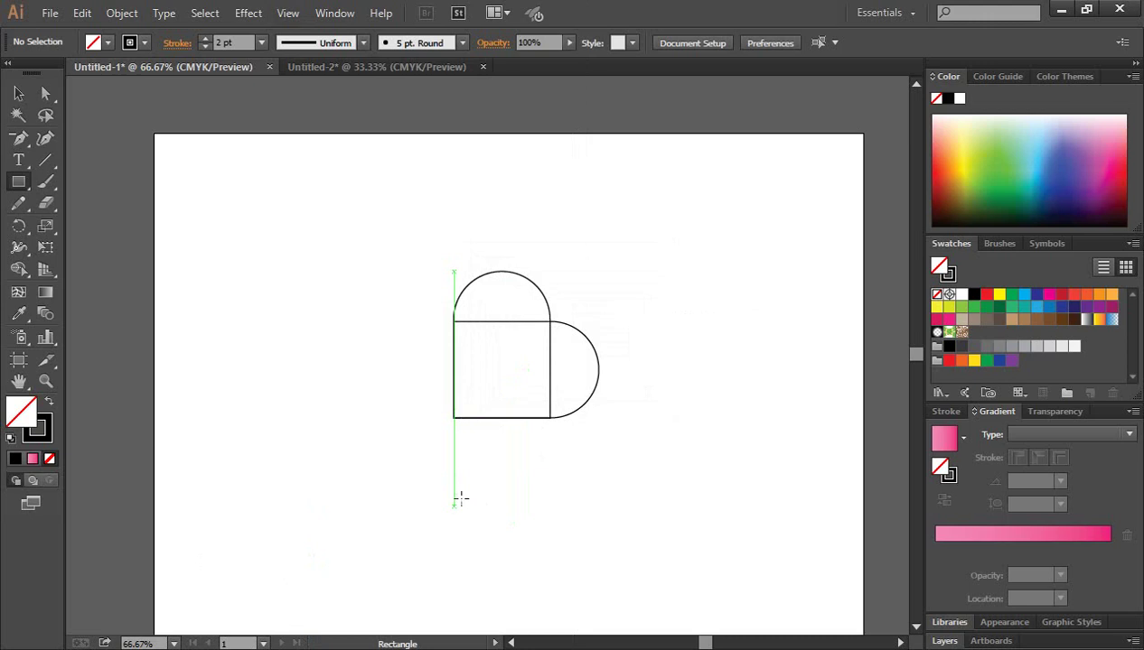
Draw a tall rectangle from the heart's left edge and round its top corners to 160.11 pt
{"action": "left_click_drag", "start_coordinate": [453, 505], "coordinate": [614, 184]}
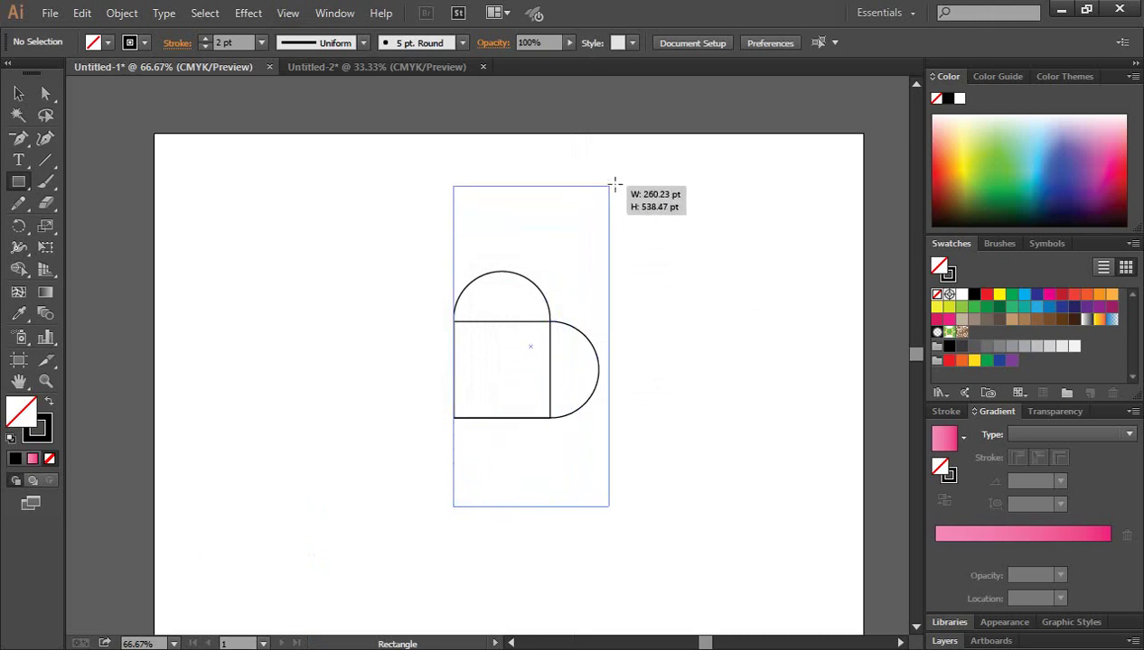
{"action": "left_click_drag", "start_coordinate": [614, 184], "coordinate": [644, 176]}
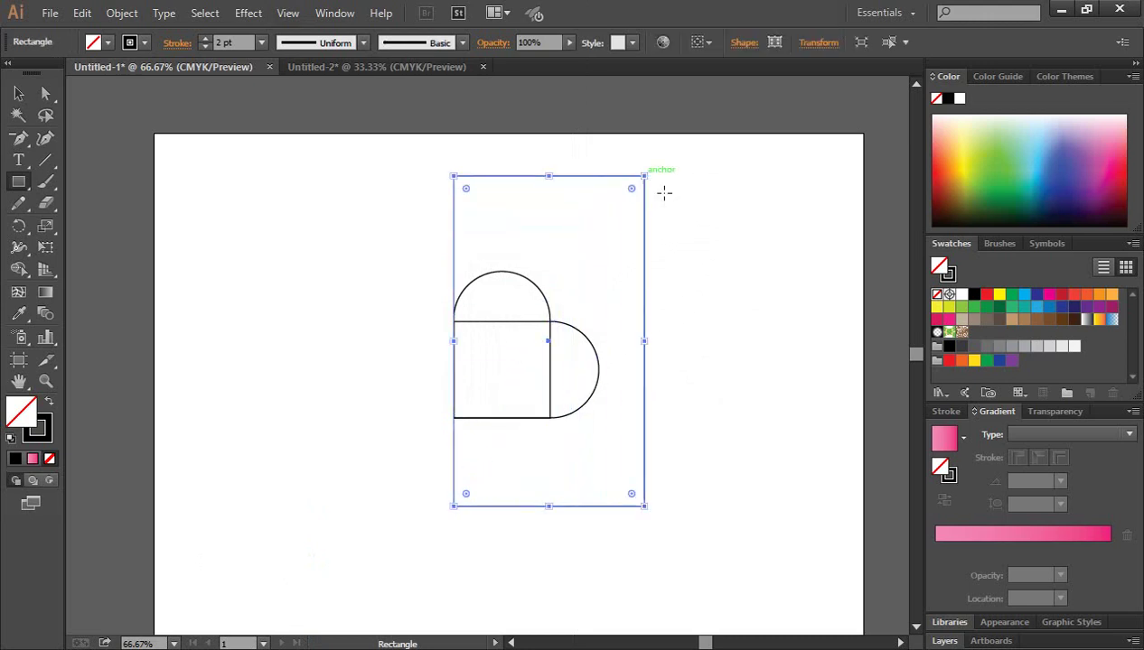
{"action": "left_click", "coordinate": [45, 93]}
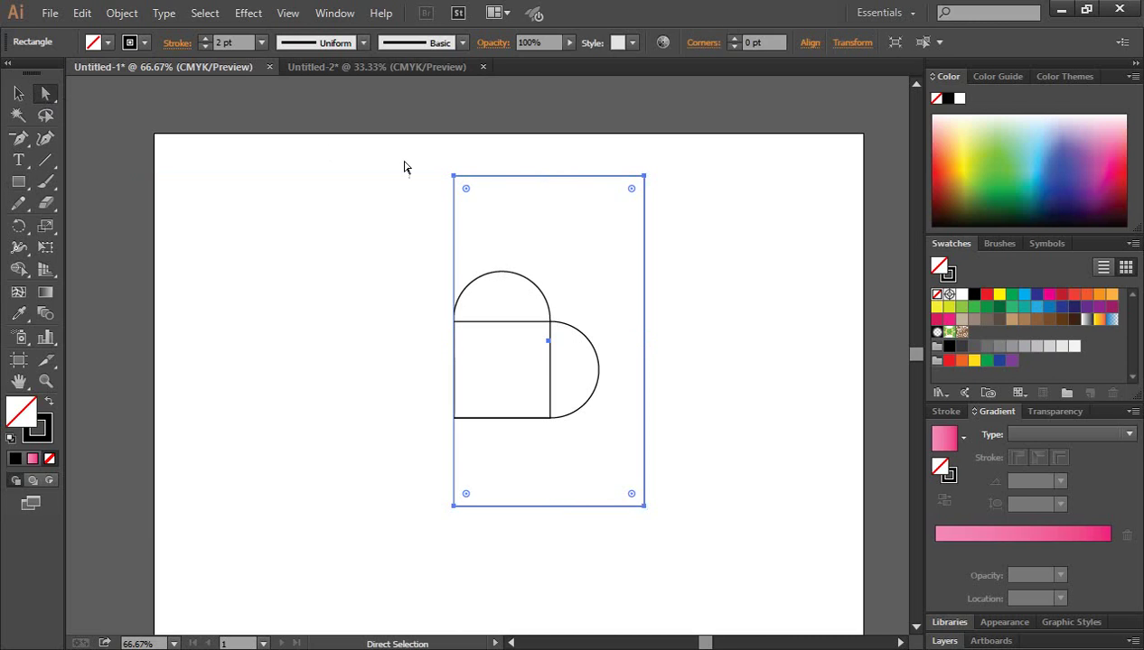
{"action": "left_click_drag", "start_coordinate": [414, 151], "coordinate": [730, 210]}
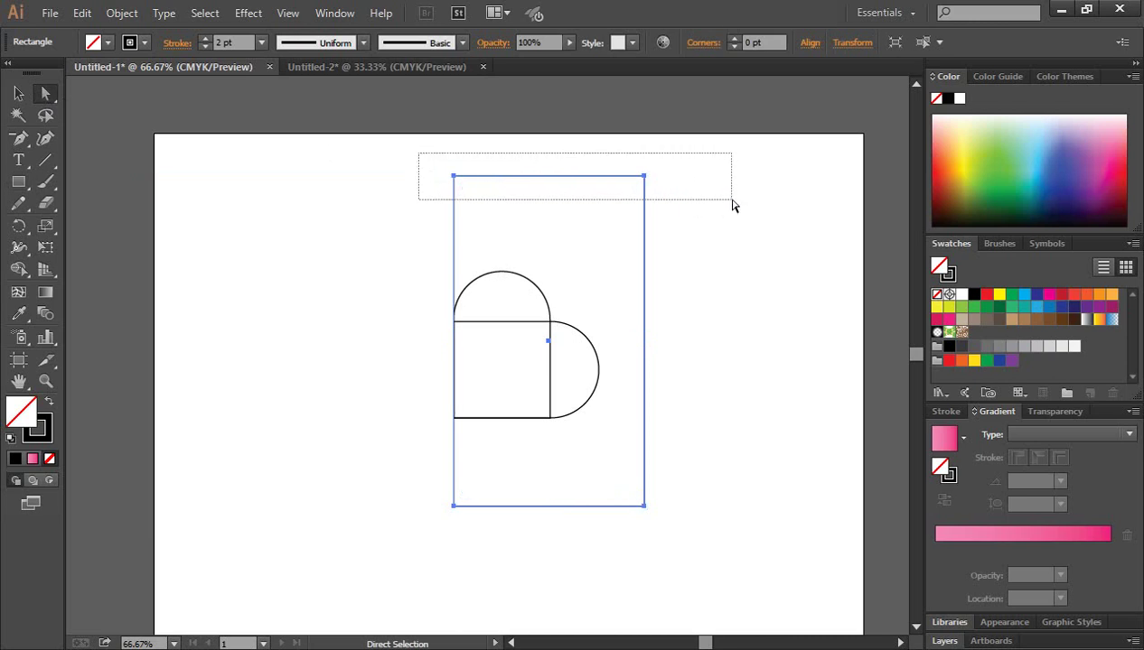
{"action": "left_click_drag", "start_coordinate": [467, 191], "coordinate": [508, 409]}
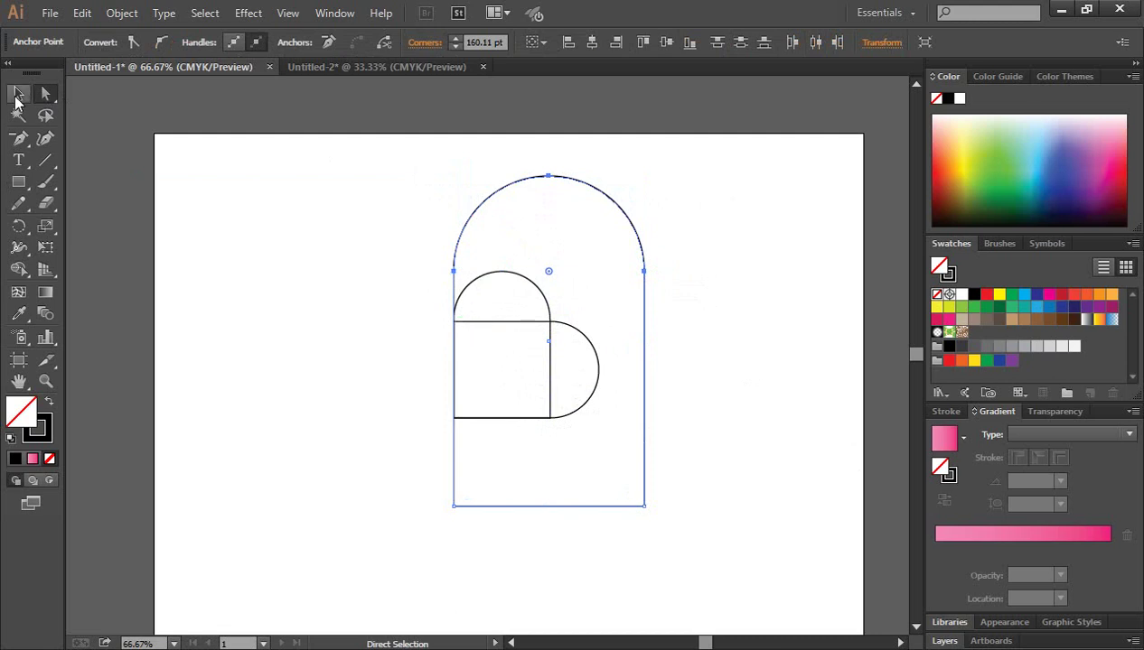
Reselect the arch and nudge it down four steps toward the heart
{"action": "left_click", "coordinate": [18, 93]}
{"action": "left_click", "coordinate": [208, 221]}
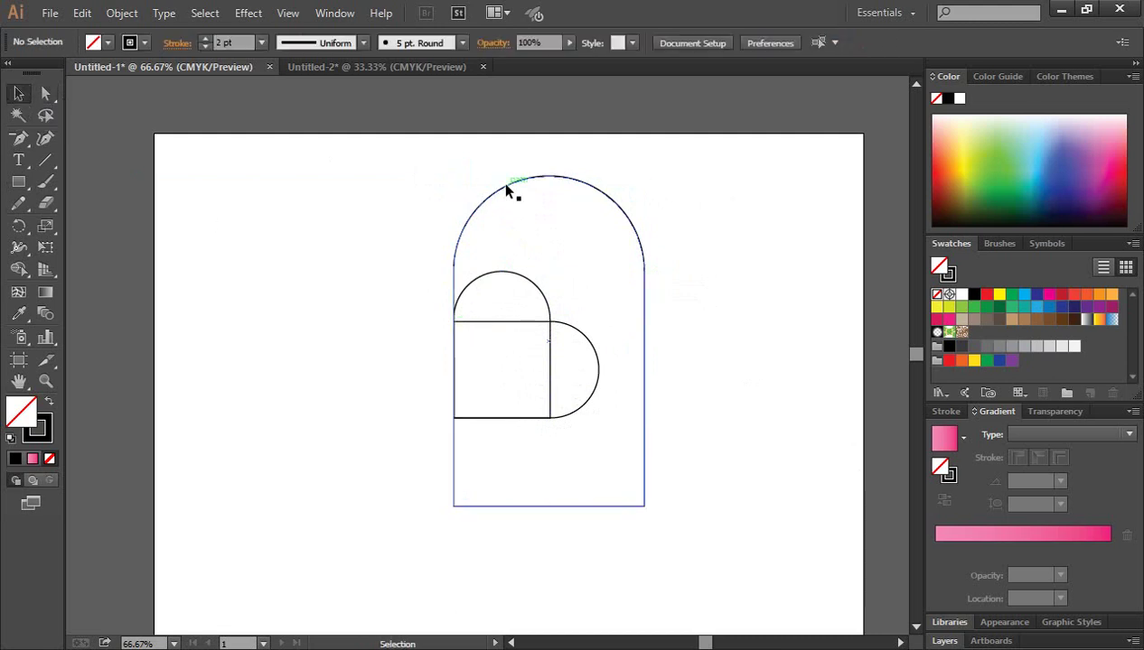
{"action": "left_click", "coordinate": [505, 190]}
{"action": "key", "text": "Down"}
{"action": "key", "text": "Down"}
{"action": "key", "text": "Down"}
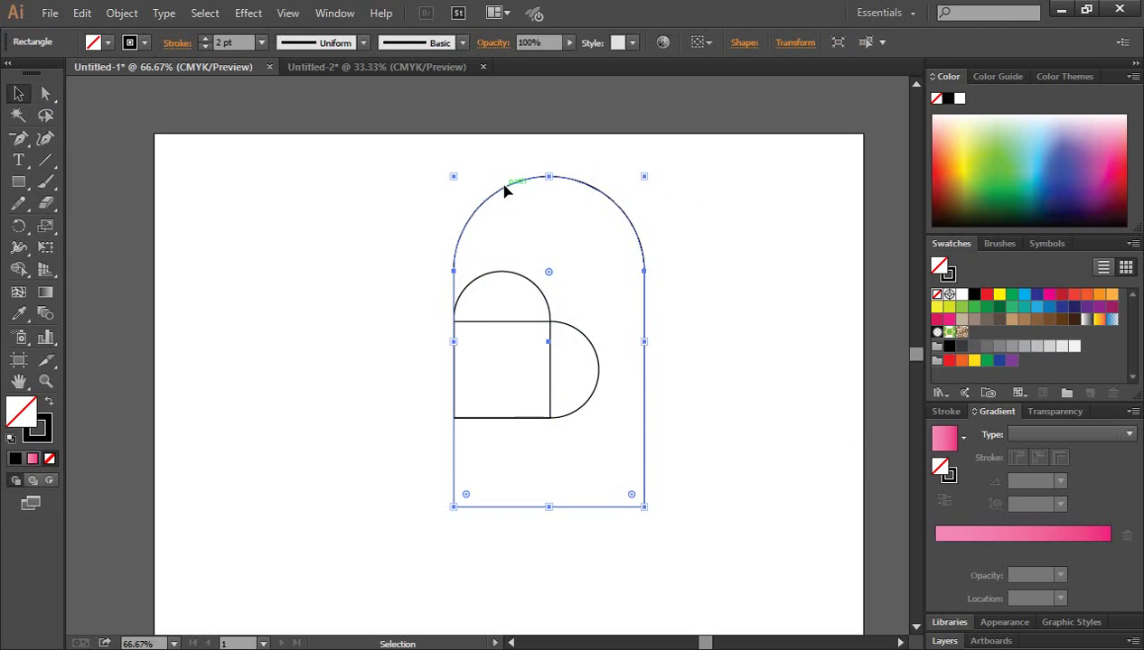
{"action": "key", "text": "Down"}
{"action": "key", "text": "Down"}
{"action": "key", "text": "Down"}
{"action": "key", "text": "Down"}
{"action": "key", "text": "Down"}
{"action": "key", "text": "Down"}
{"action": "key", "text": "Down"}
{"action": "key", "text": "Down"}
{"action": "key", "text": "Down"}
{"action": "key", "text": "Down"}
{"action": "key", "text": "Down"}
{"action": "key", "text": "Down"}
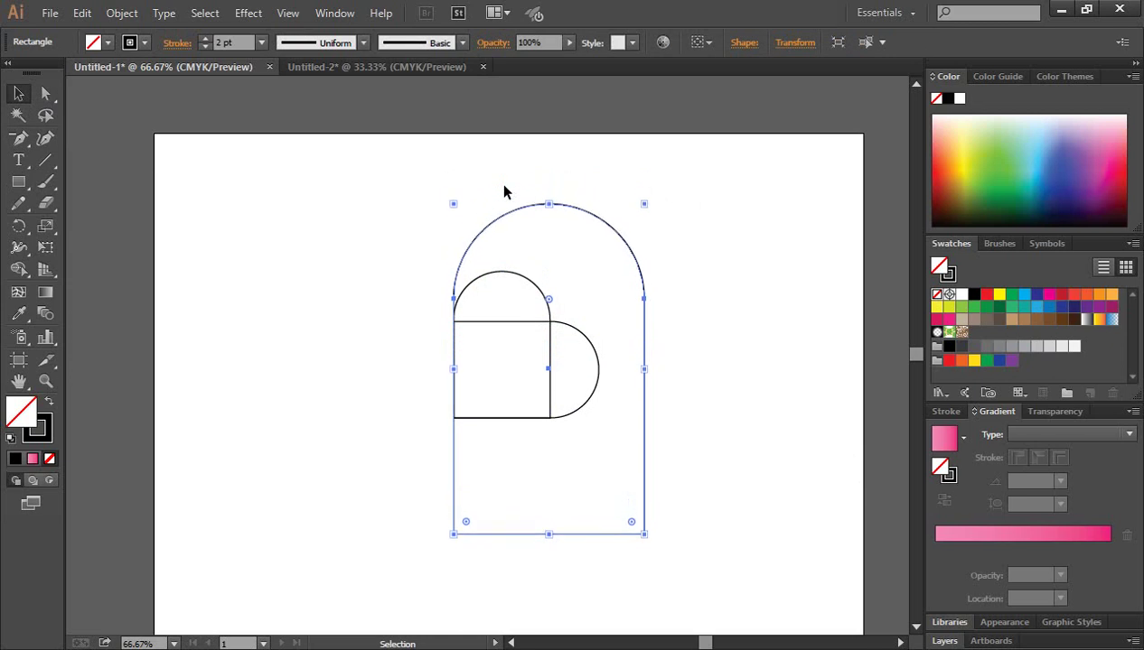
{"action": "key", "text": "Down"}
{"action": "key", "text": "Down"}
{"action": "key", "text": "Down"}
{"action": "key", "text": "Down"}
{"action": "key", "text": "Down"}
{"action": "key", "text": "Down"}
{"action": "key", "text": "Down"}
{"action": "key", "text": "Down"}
{"action": "key", "text": "Down"}
{"action": "key", "text": "Down"}
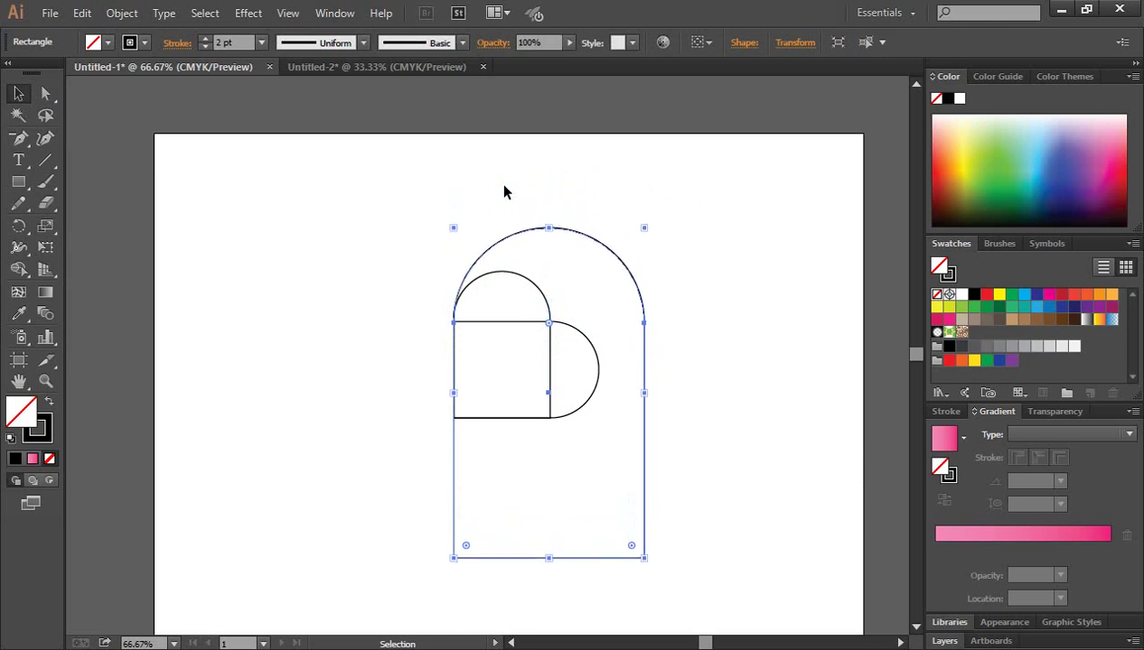
{"action": "key", "text": "Down"}
{"action": "key", "text": "Down"}
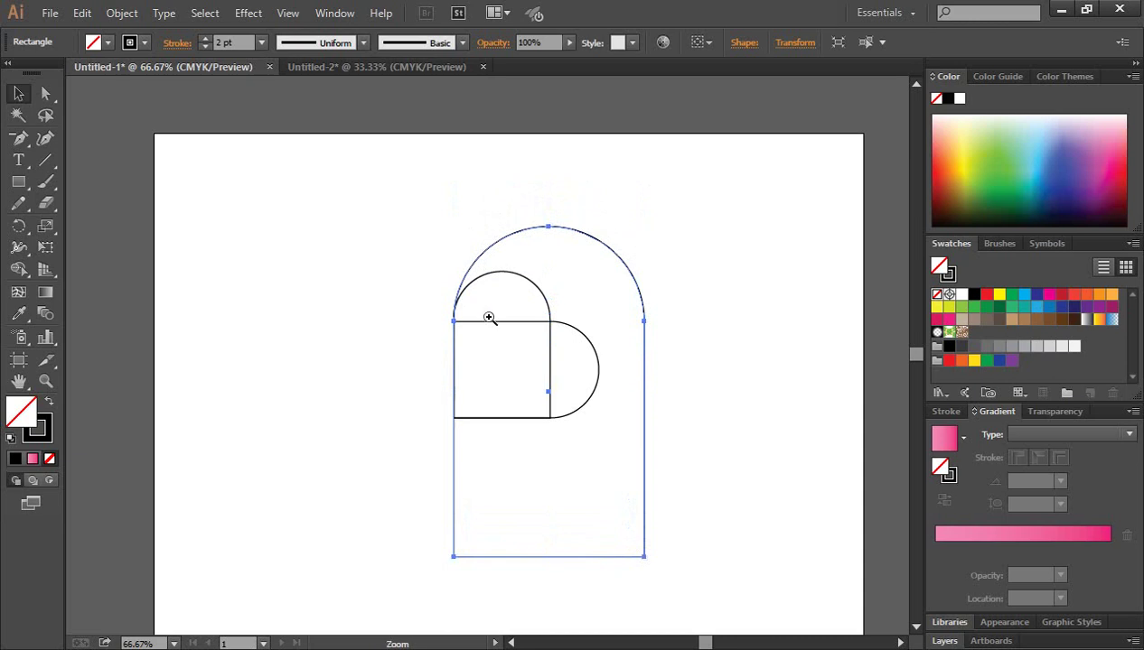
Zoom in on the heart's top-left join to check the arch alignment, then zoom back out
{"action": "left_click", "coordinate": [480, 348]}
{"action": "left_click", "coordinate": [462, 366]}
{"action": "left_click", "coordinate": [461, 370]}
{"action": "left_click", "coordinate": [484, 354]}
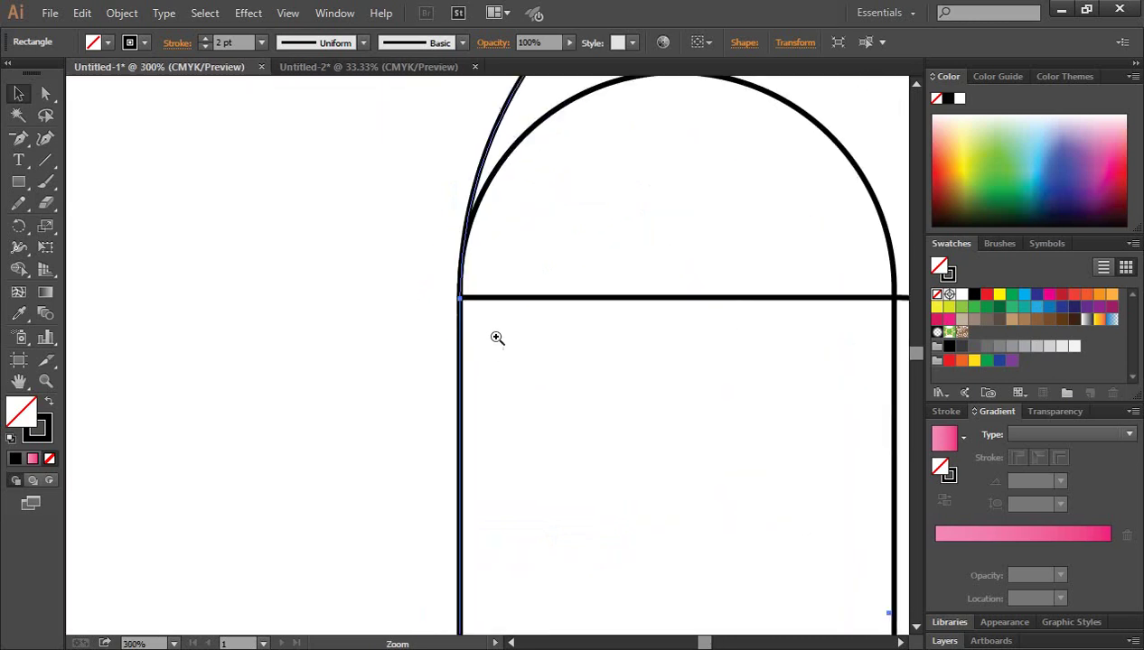
{"action": "left_click", "coordinate": [492, 332]}
{"action": "left_click", "coordinate": [484, 330]}
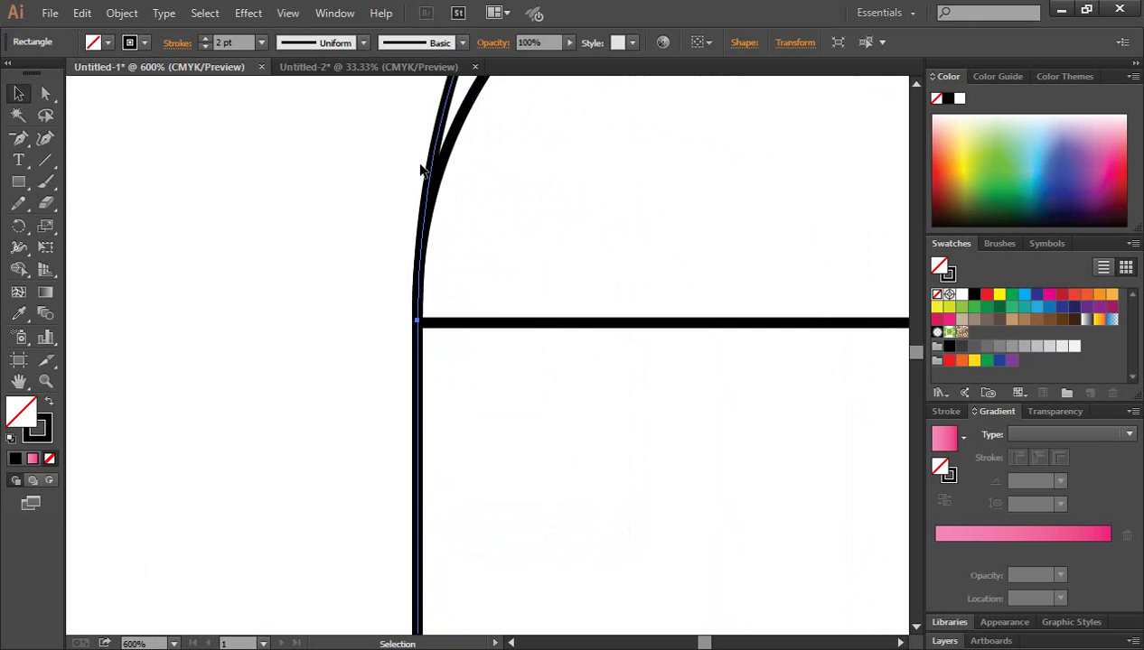
{"action": "left_click_drag", "start_coordinate": [434, 160], "coordinate": [433, 167]}
{"action": "key", "text": "ctrl+z"}
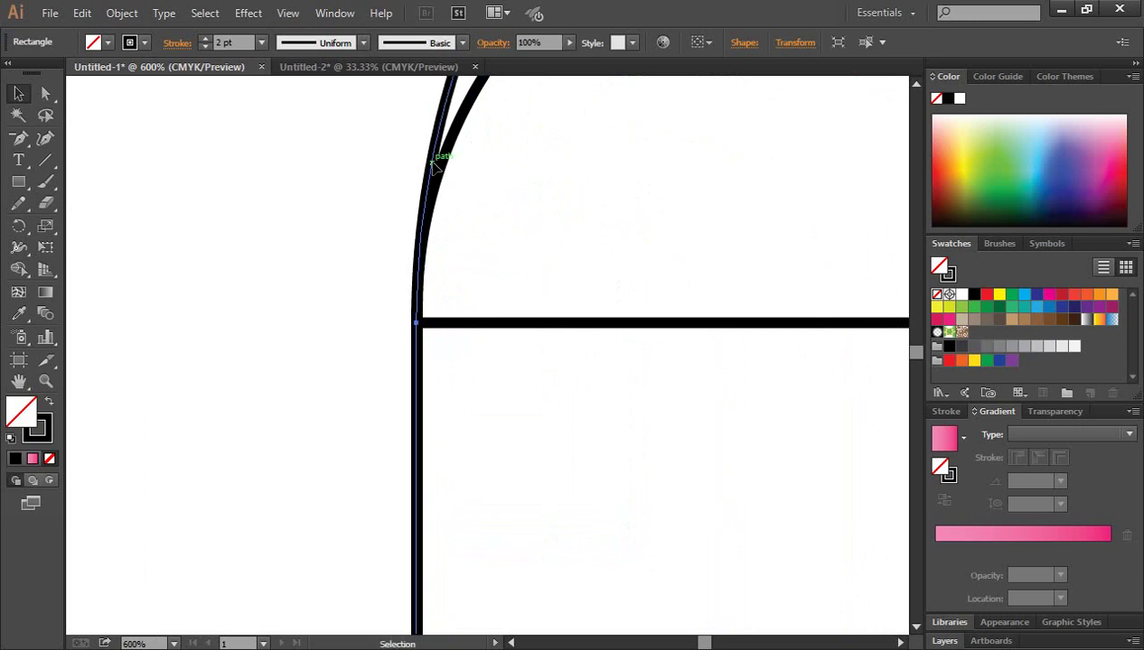
{"action": "key", "text": "ctrl+minus"}
{"action": "key", "text": "ctrl+minus"}
{"action": "key", "text": "ctrl+minus"}
{"action": "key", "text": "ctrl+minus"}
{"action": "key", "text": "ctrl+minus"}
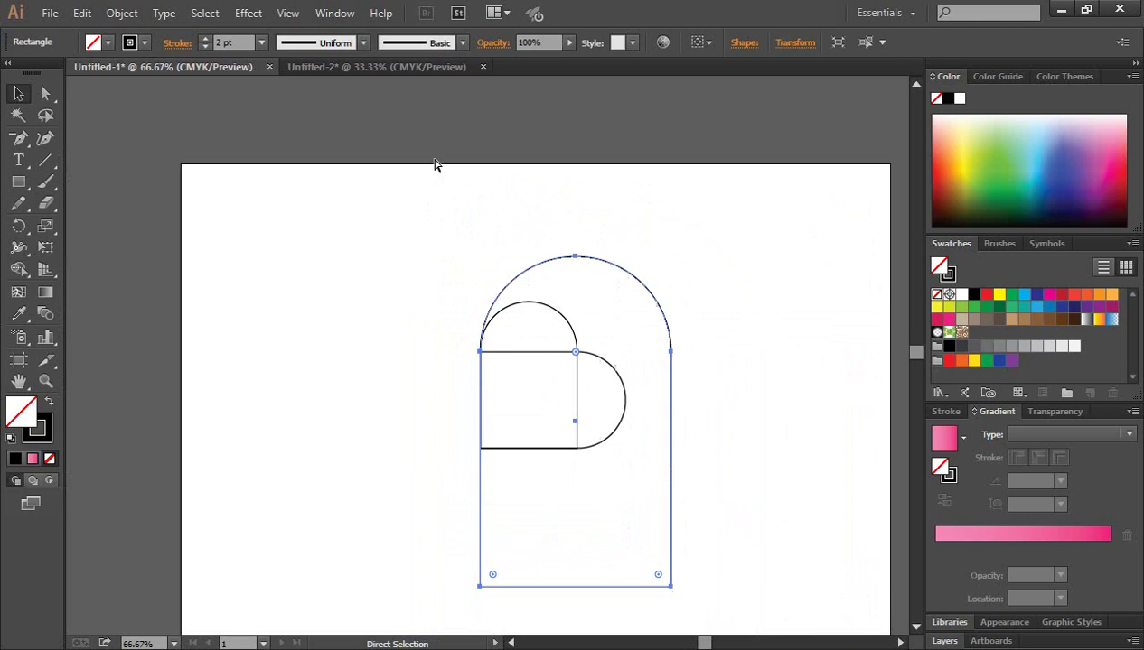
{"action": "key", "text": "ctrl+minus"}
{"action": "key", "text": "ctrl+minus"}
Shift-nudge the arch's two bottom anchors down to lengthen it below the heart
{"action": "left_click", "coordinate": [643, 430]}
{"action": "scroll", "coordinate": [643, 429], "scroll_direction": "down", "scroll_amount": 2}
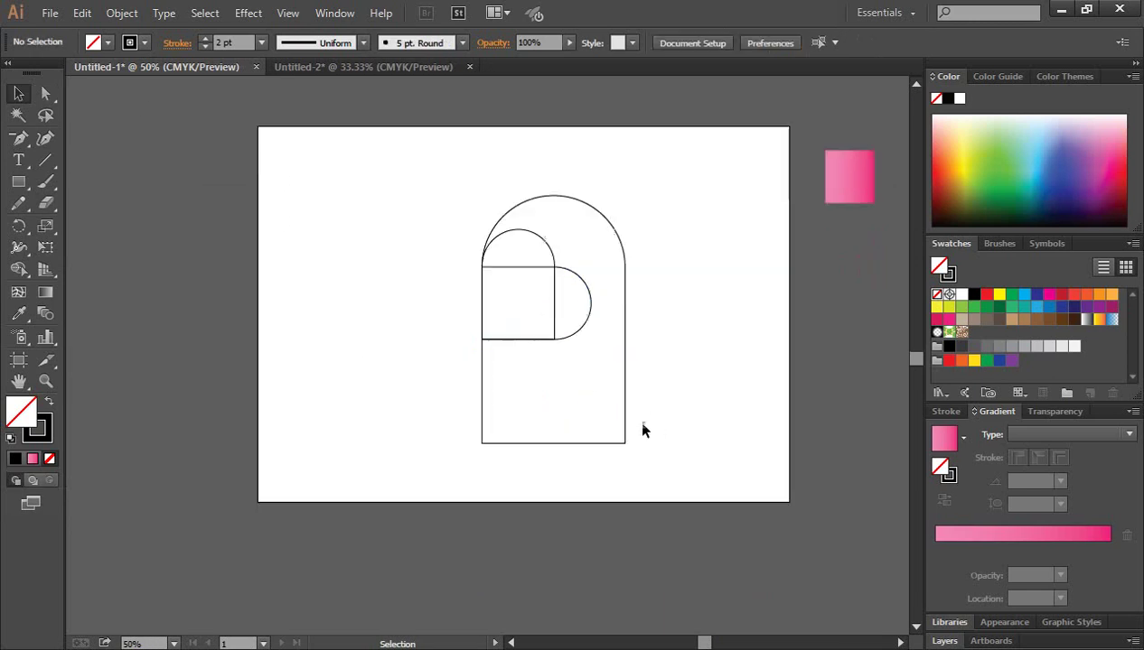
{"action": "left_click_drag", "start_coordinate": [648, 462], "coordinate": [416, 412]}
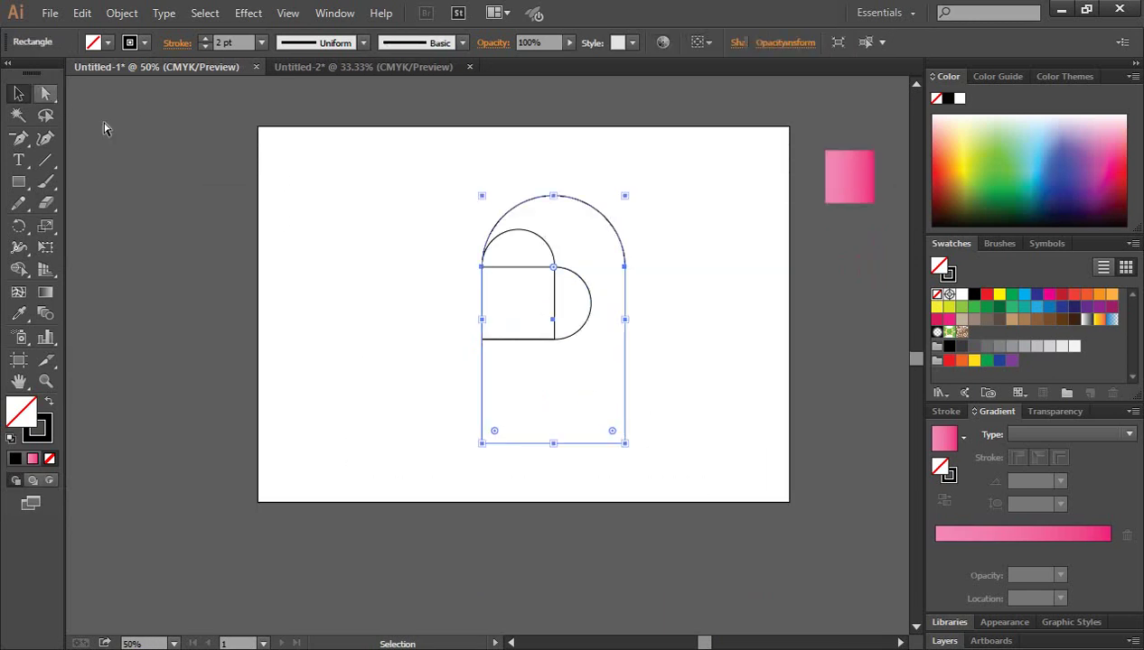
{"action": "key", "text": "a"}
{"action": "left_click_drag", "start_coordinate": [714, 480], "coordinate": [432, 432]}
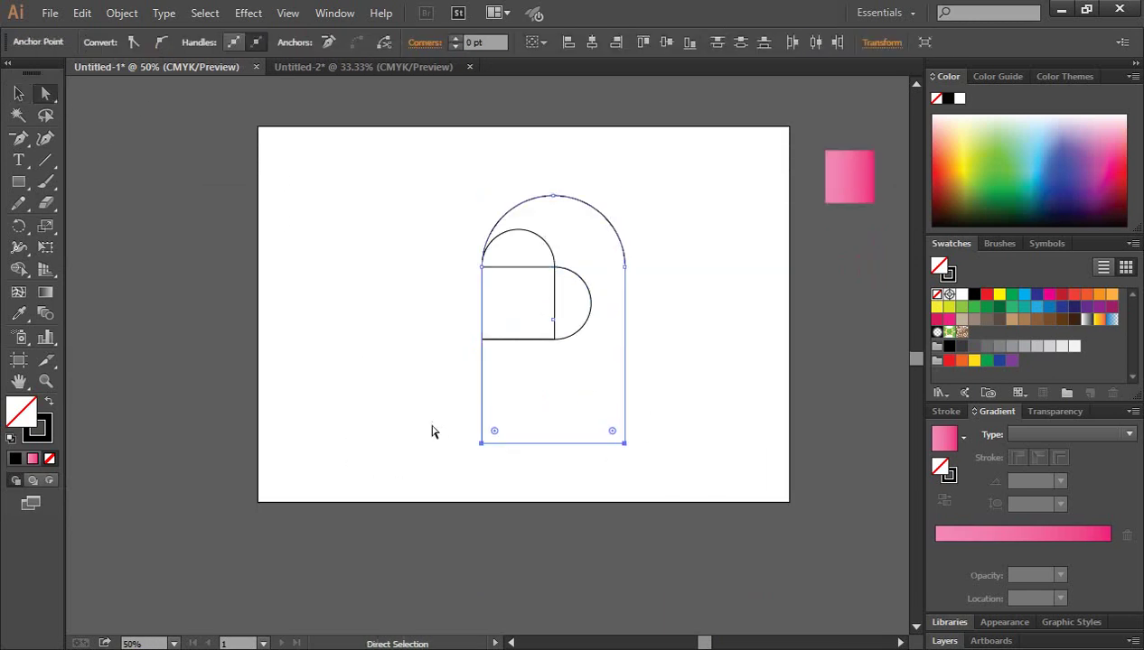
{"action": "key", "text": "shift+Down"}
{"action": "key", "text": "shift+Down"}
{"action": "key", "text": "shift+Down"}
{"action": "key", "text": "shift+Down"}
{"action": "key", "text": "shift+Down"}
{"action": "key", "text": "shift+Down"}
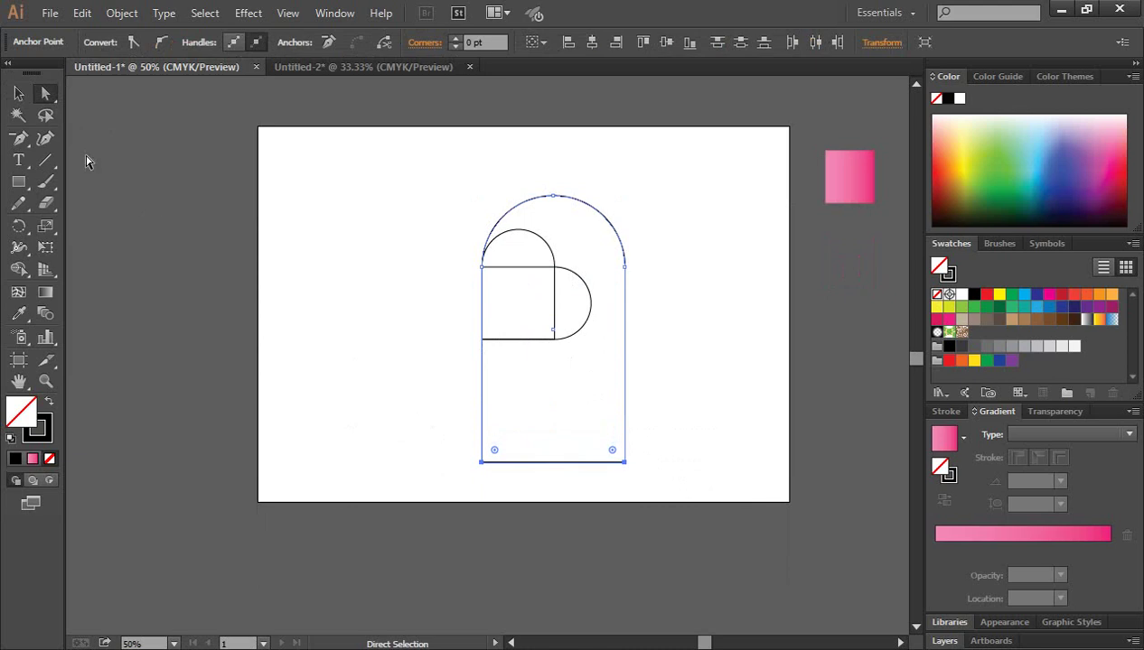
{"action": "left_click", "coordinate": [18, 93]}
{"action": "left_click", "coordinate": [533, 276]}
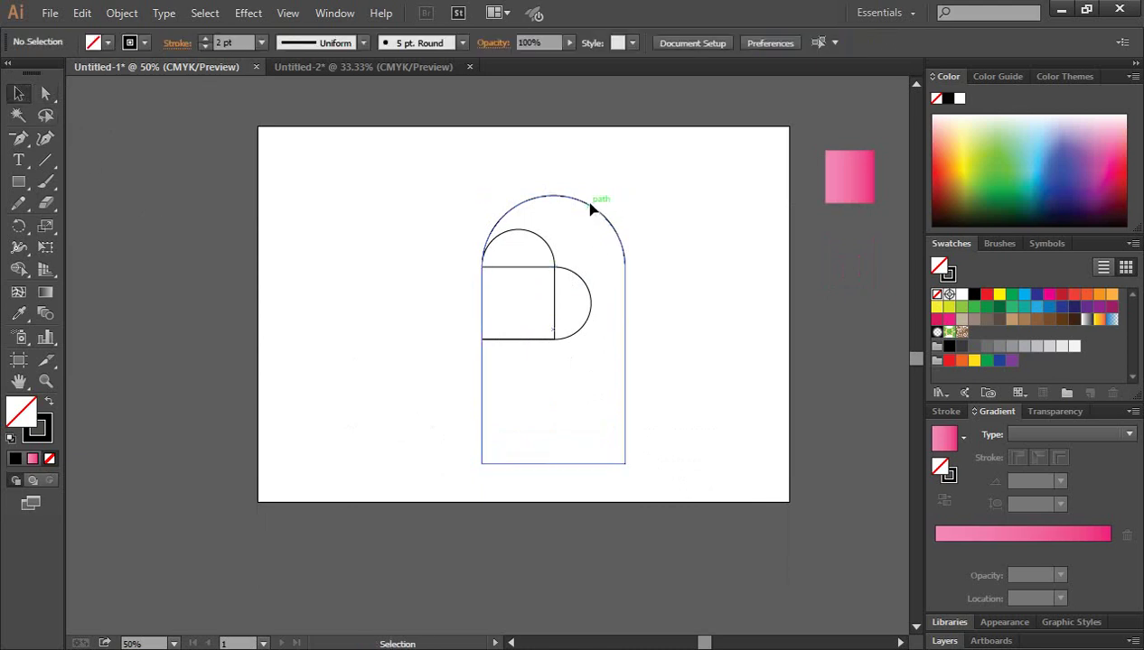
{"action": "left_click", "coordinate": [589, 209]}
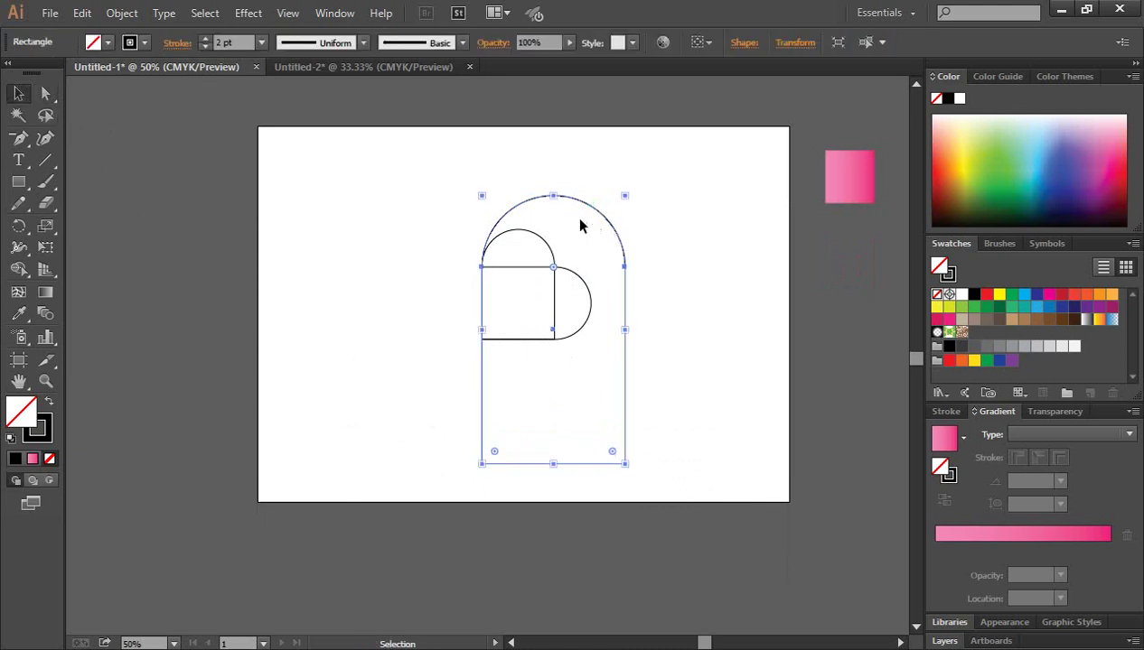
Paste a copy of the arch in front and rotate it 90° so its rounded end points right
{"action": "left_click", "coordinate": [82, 15]}
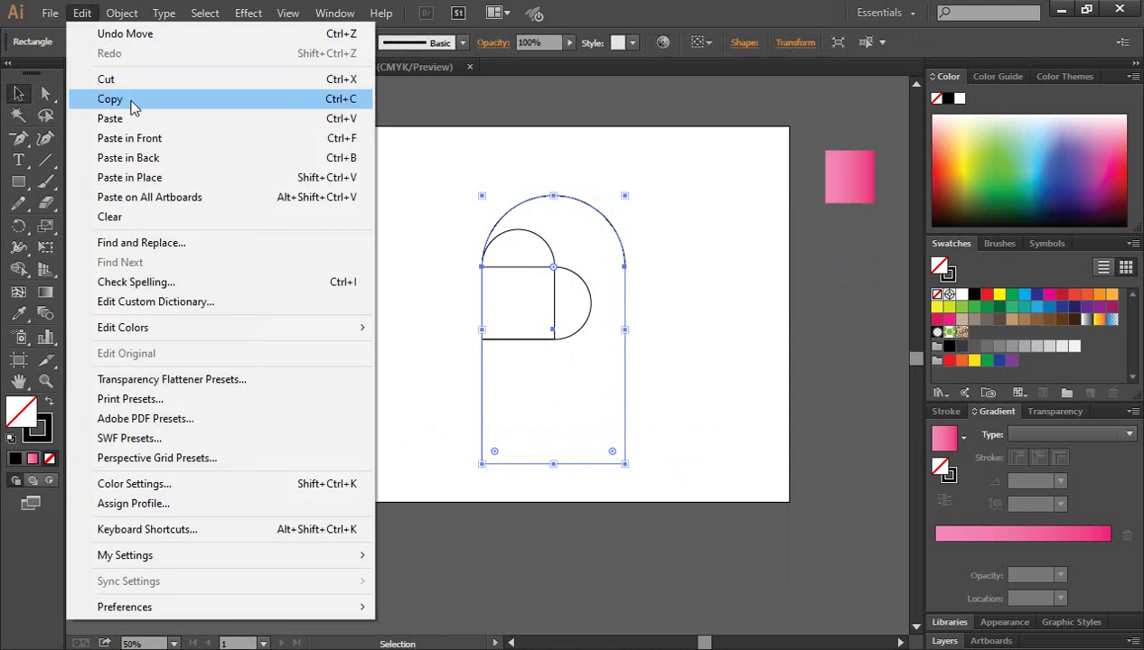
{"action": "left_click", "coordinate": [120, 91]}
{"action": "left_click", "coordinate": [81, 13]}
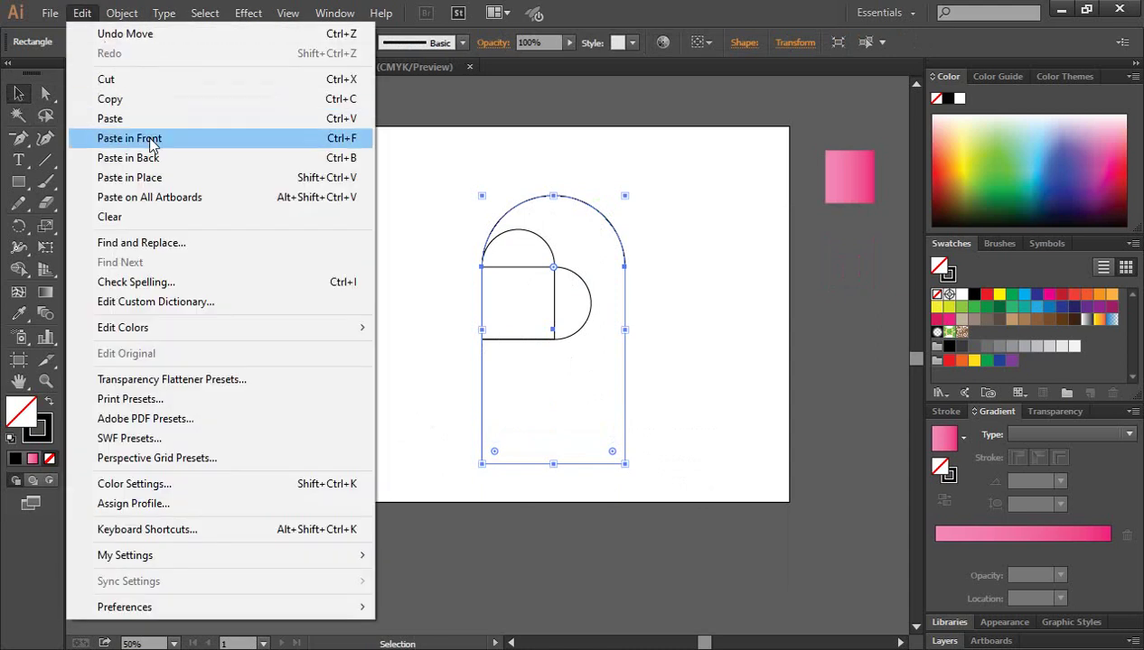
{"action": "left_click", "coordinate": [152, 144]}
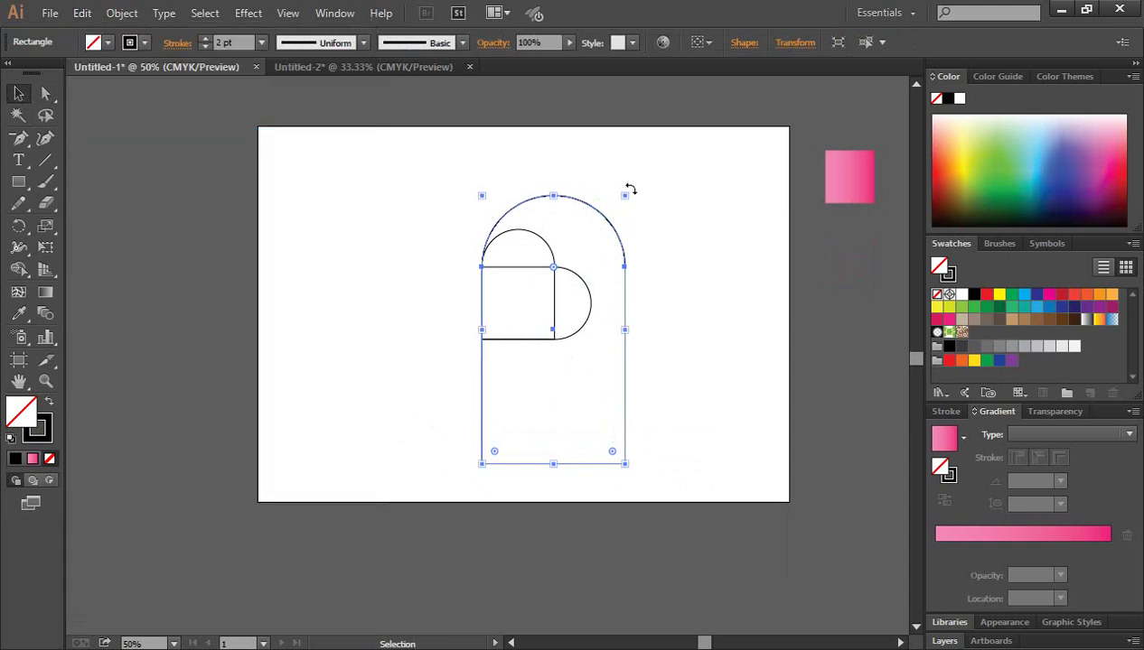
{"action": "left_click_drag", "start_coordinate": [632, 189], "coordinate": [707, 383]}
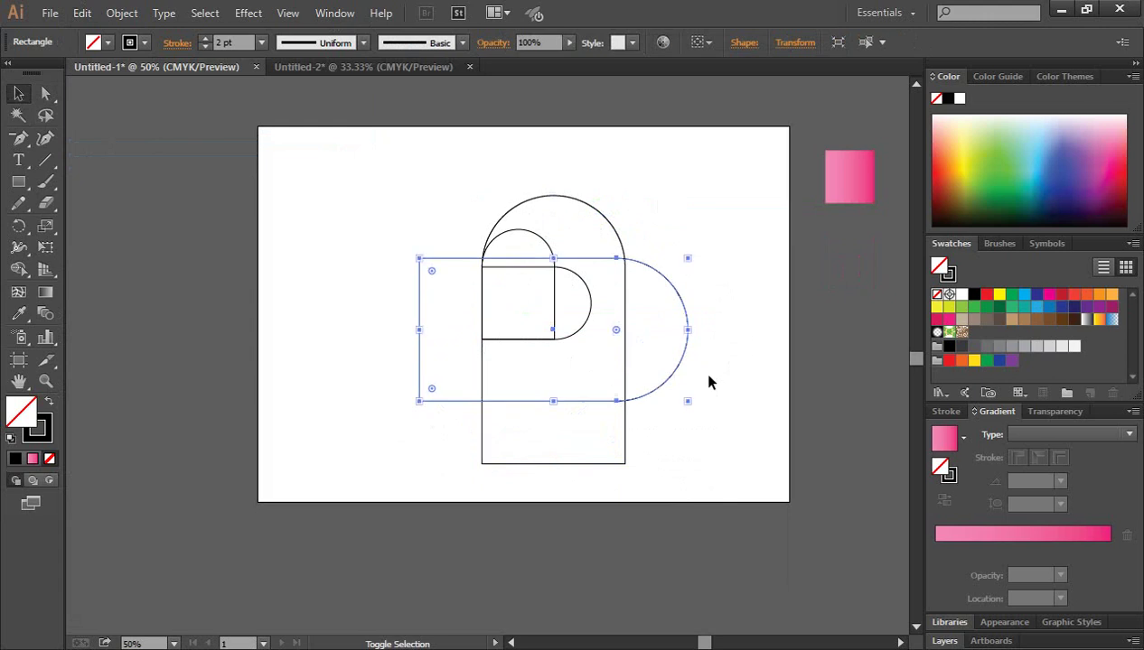
Lower the rotated copy about 21 pt so its top edge meets the small square's top
{"action": "key", "text": "ctrl+space"}
{"action": "left_click", "coordinate": [548, 326]}
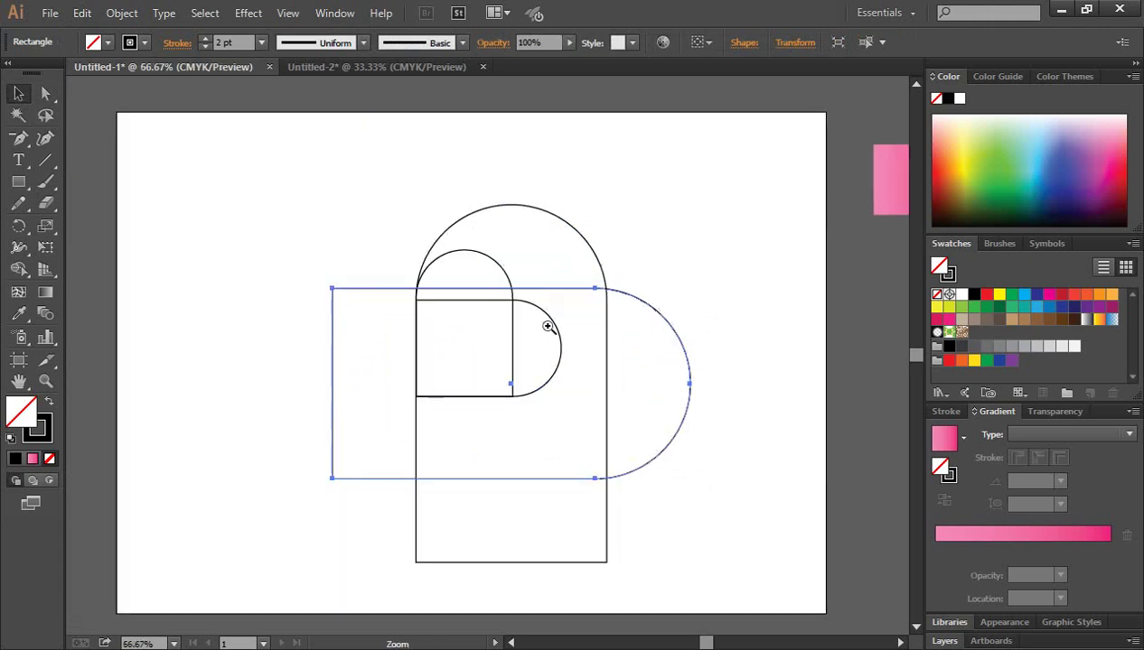
{"action": "left_click", "coordinate": [503, 338]}
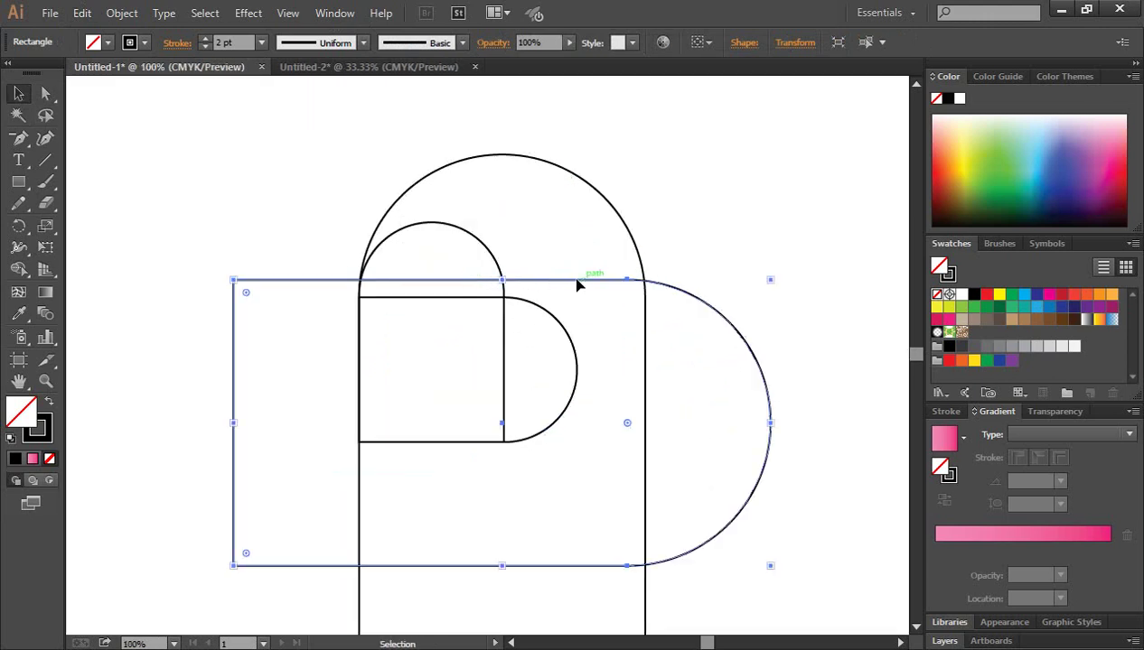
{"action": "left_click_drag", "start_coordinate": [566, 294], "coordinate": [567, 307]}
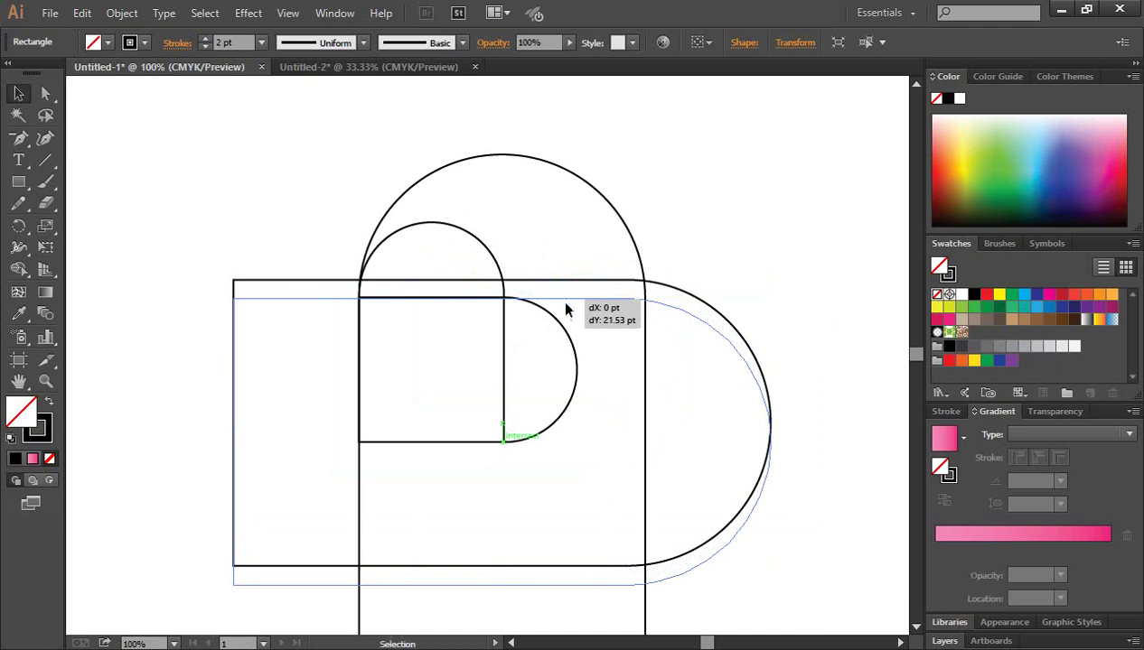
{"action": "left_click_drag", "start_coordinate": [567, 309], "coordinate": [567, 309]}
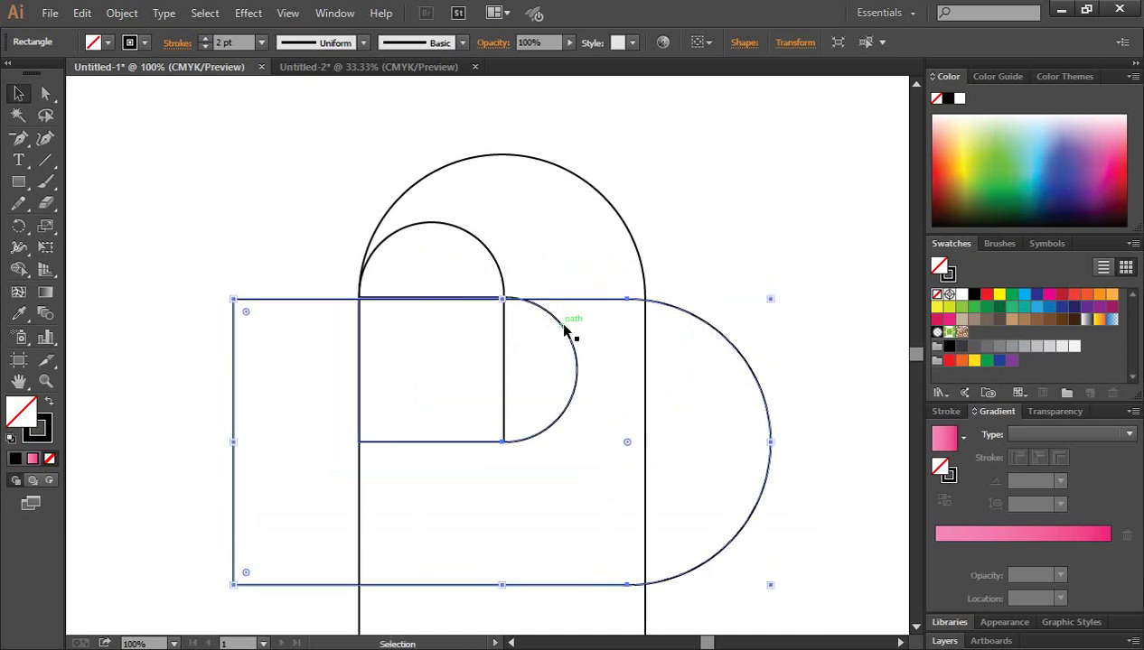
{"action": "left_click", "coordinate": [513, 330]}
{"action": "left_click", "coordinate": [426, 341]}
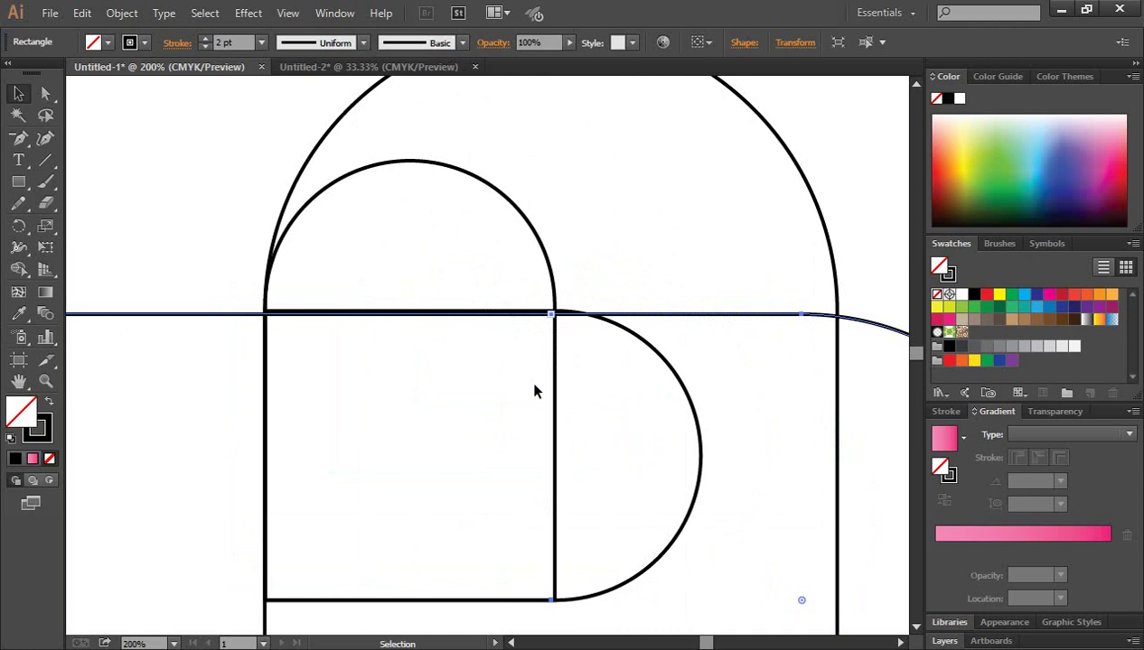
In Outline view, nudge the horizontal rounded shape up onto the overlapping top edge
{"action": "key", "text": "a"}
{"action": "key", "text": "ctrl+y"}
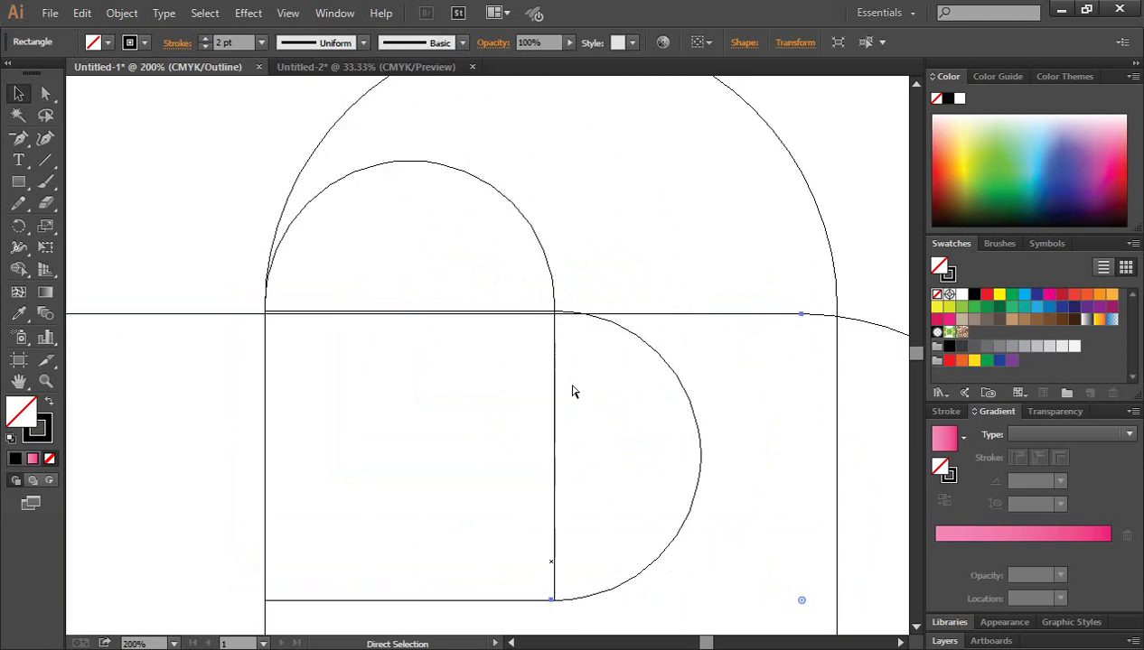
{"action": "key", "text": "v"}
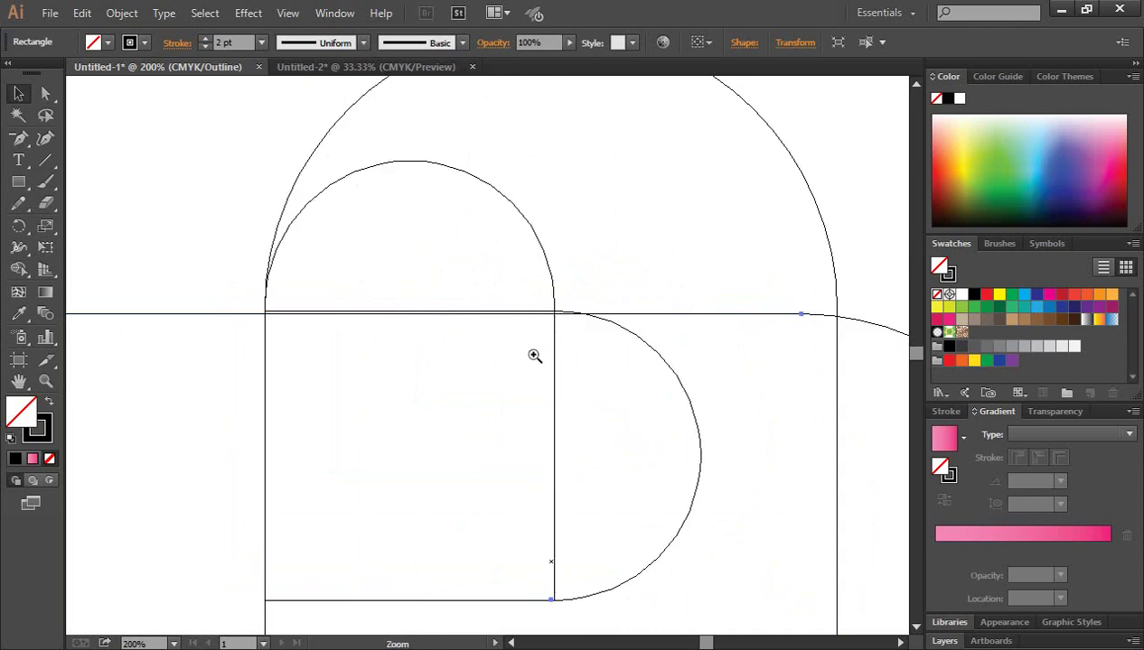
{"action": "left_click", "coordinate": [533, 352]}
{"action": "left_click", "coordinate": [532, 352]}
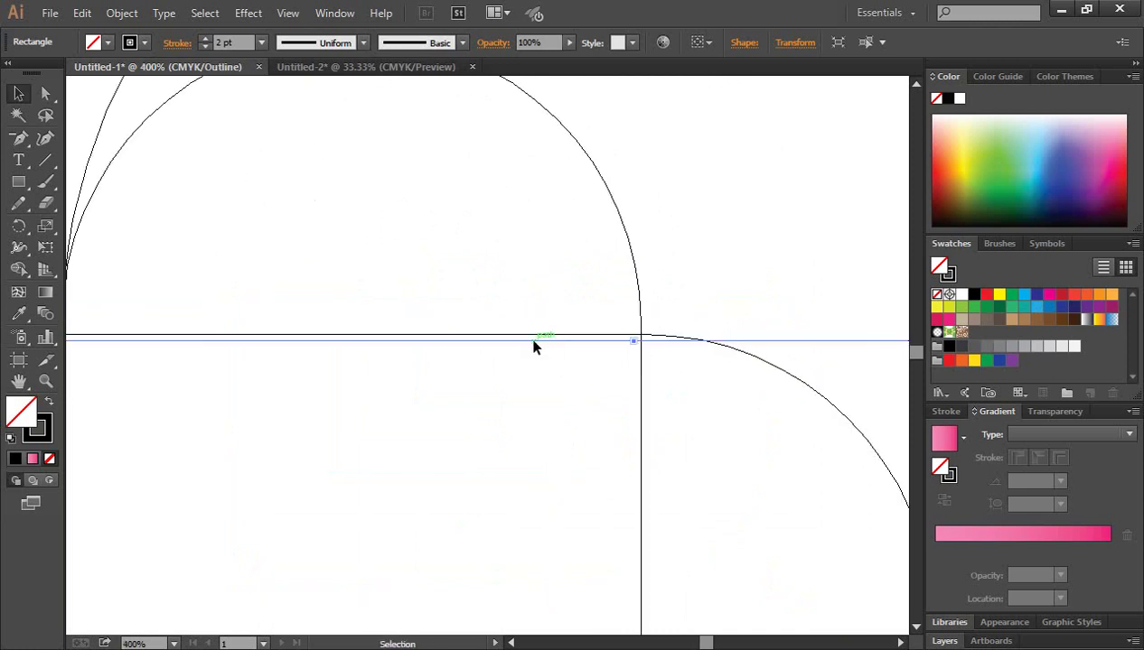
{"action": "left_click_drag", "start_coordinate": [533, 343], "coordinate": [534, 338]}
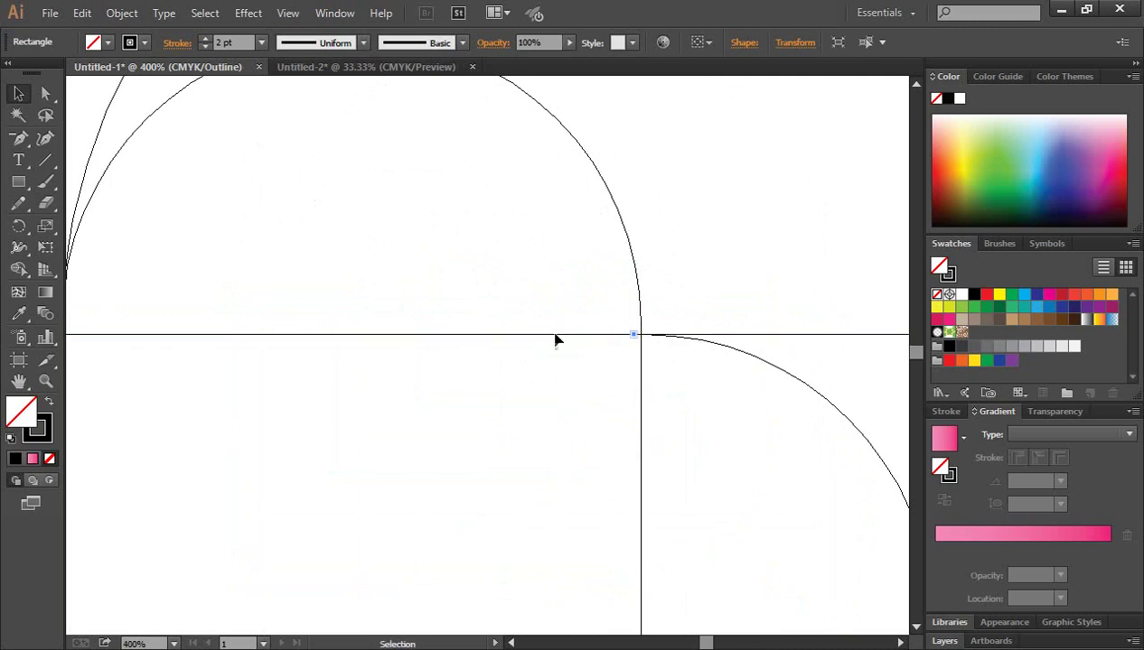
{"action": "key", "text": "ctrl+minus"}
{"action": "key", "text": "ctrl+minus"}
{"action": "key", "text": "ctrl+minus"}
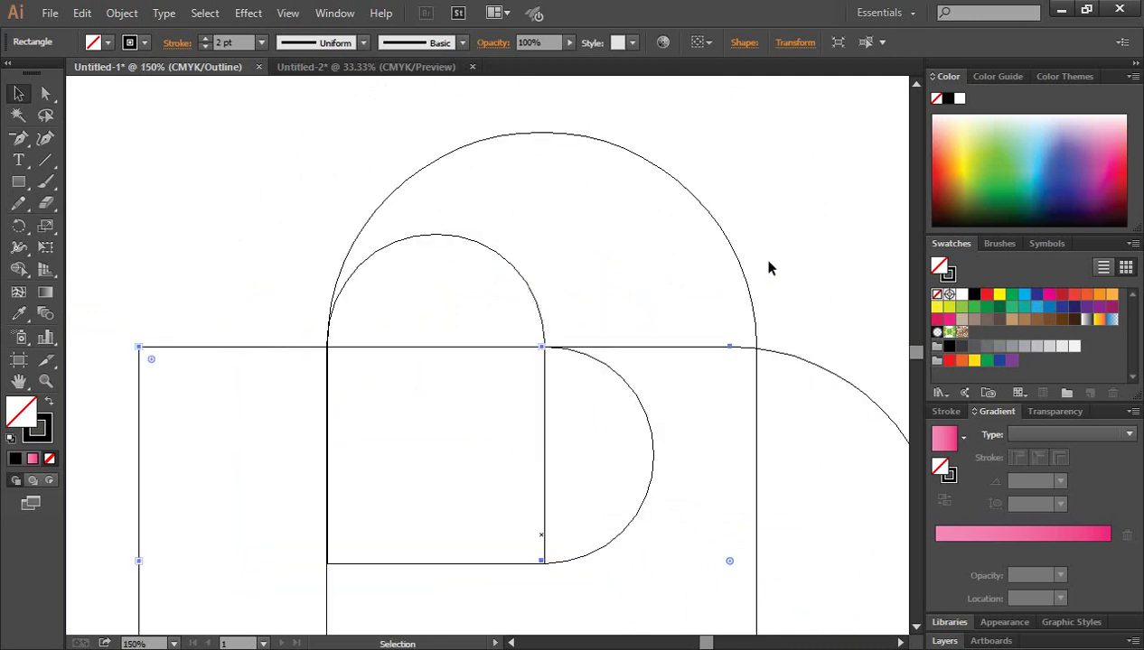
{"action": "key", "text": "ctrl+y"}
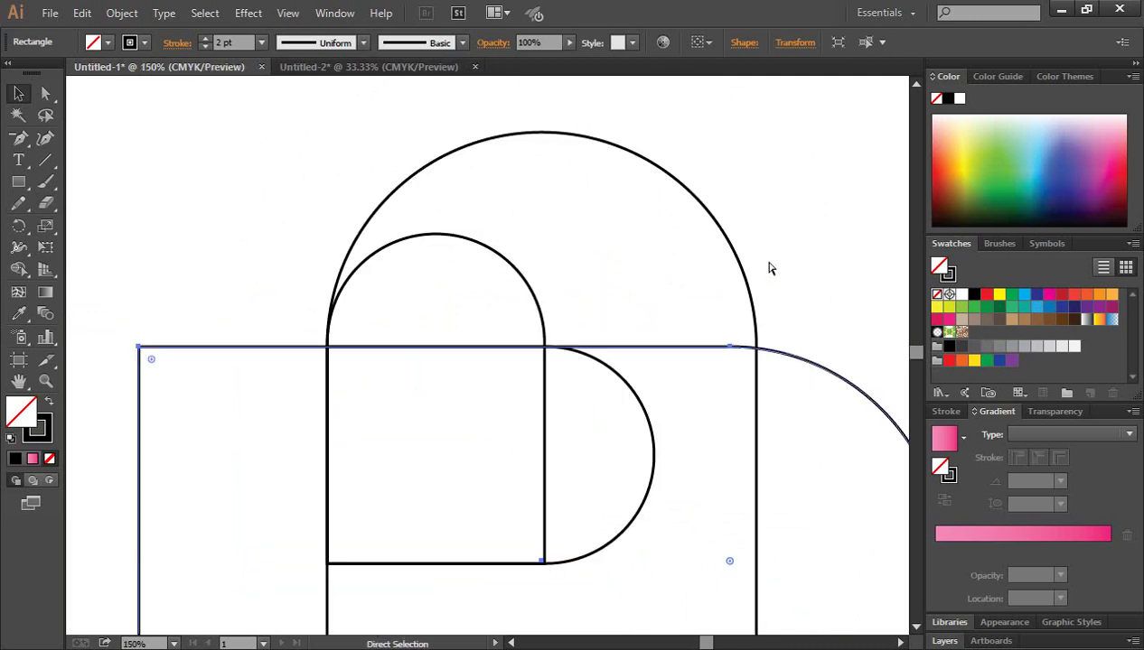
{"action": "key", "text": "ctrl+minus"}
{"action": "key", "text": "ctrl+minus"}
{"action": "key", "text": "v"}
At 100% zoom, select only the horizontal rounded shape
{"action": "scroll", "coordinate": [764, 338], "scroll_direction": "down", "scroll_amount": 1}
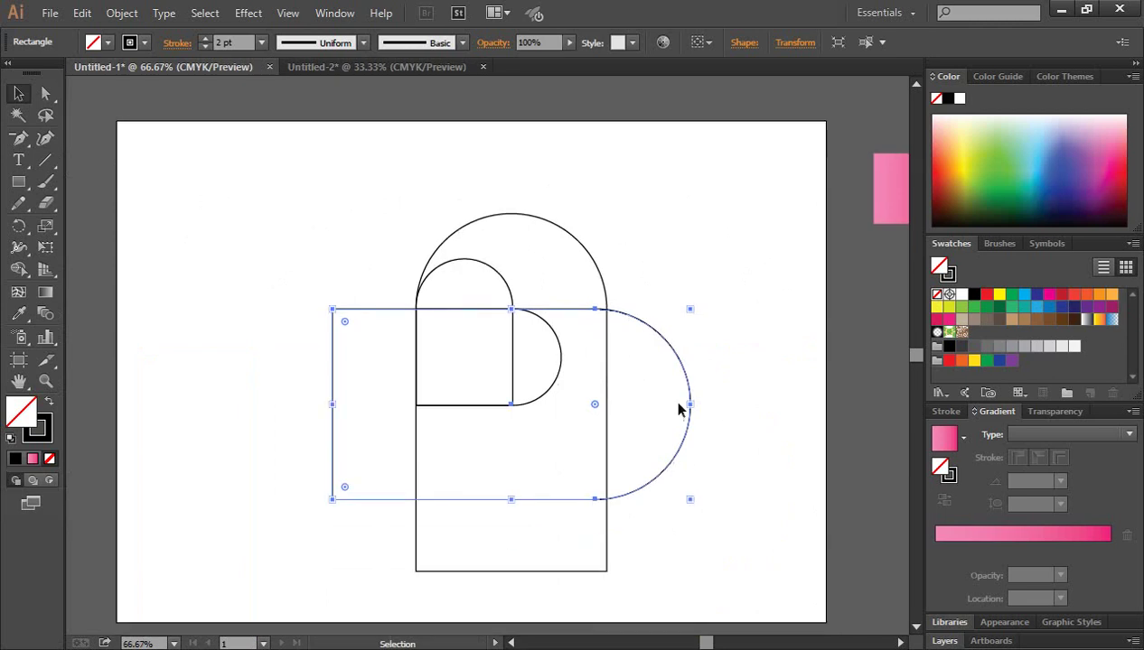
{"action": "scroll", "coordinate": [596, 379], "scroll_direction": "down", "scroll_amount": 1}
{"action": "key", "text": "ctrl+plus"}
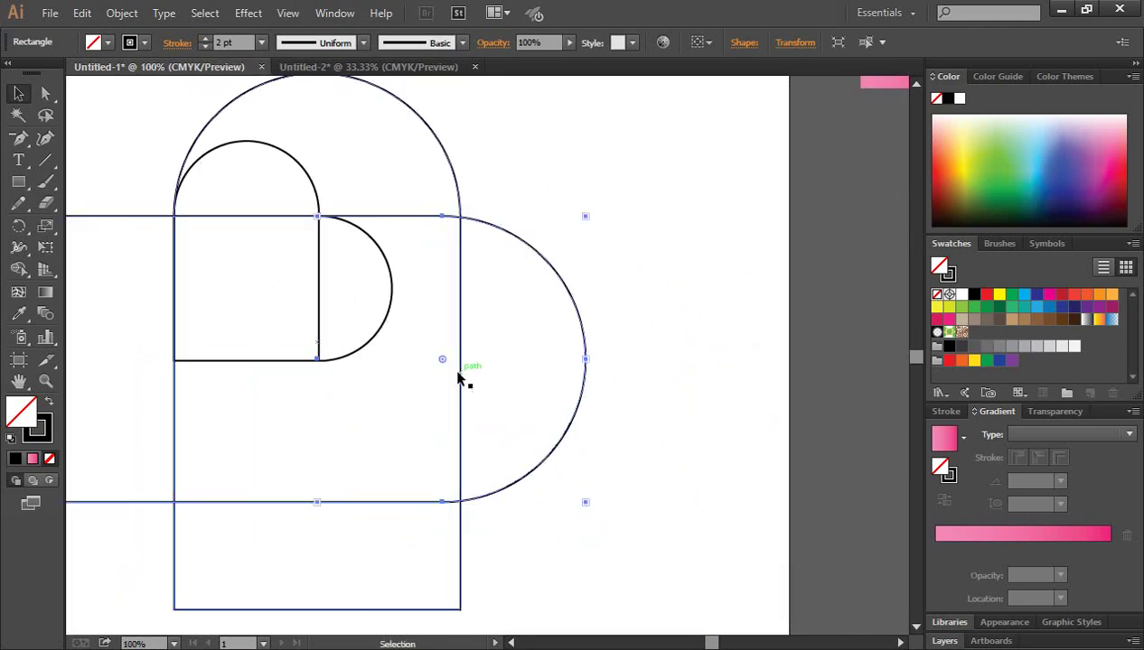
{"action": "left_click", "coordinate": [461, 380]}
{"action": "left_click", "coordinate": [583, 363]}
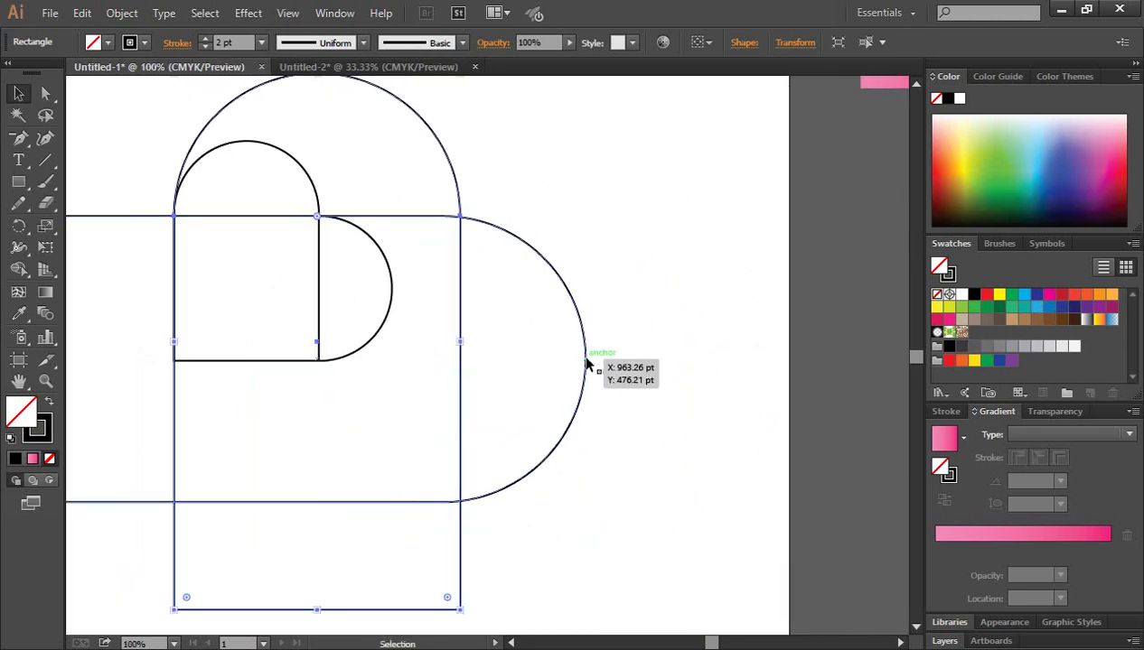
{"action": "left_click", "coordinate": [460, 372], "text": "shift"}
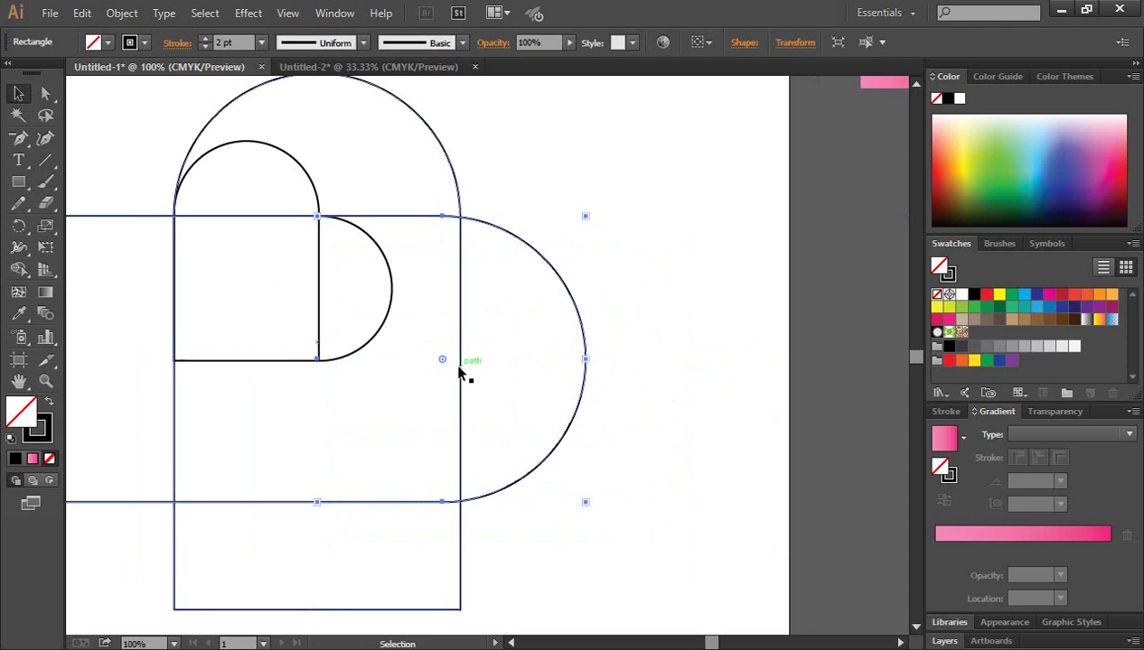
{"action": "left_click", "coordinate": [461, 372], "text": "shift"}
{"action": "left_click", "coordinate": [660, 403]}
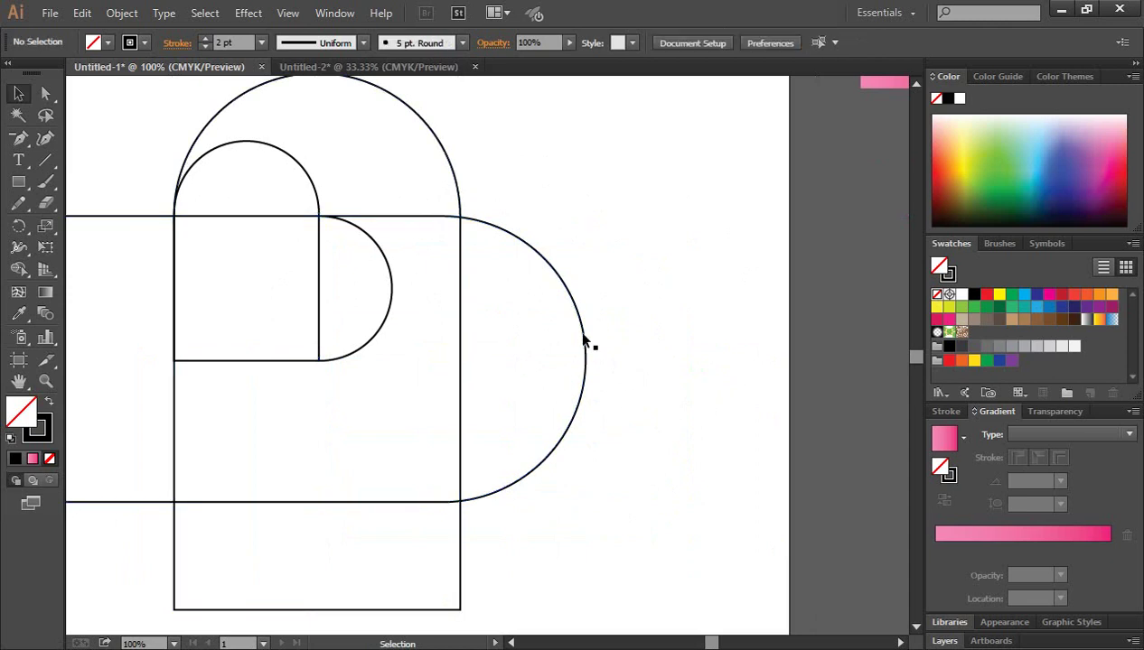
{"action": "left_click", "coordinate": [582, 334]}
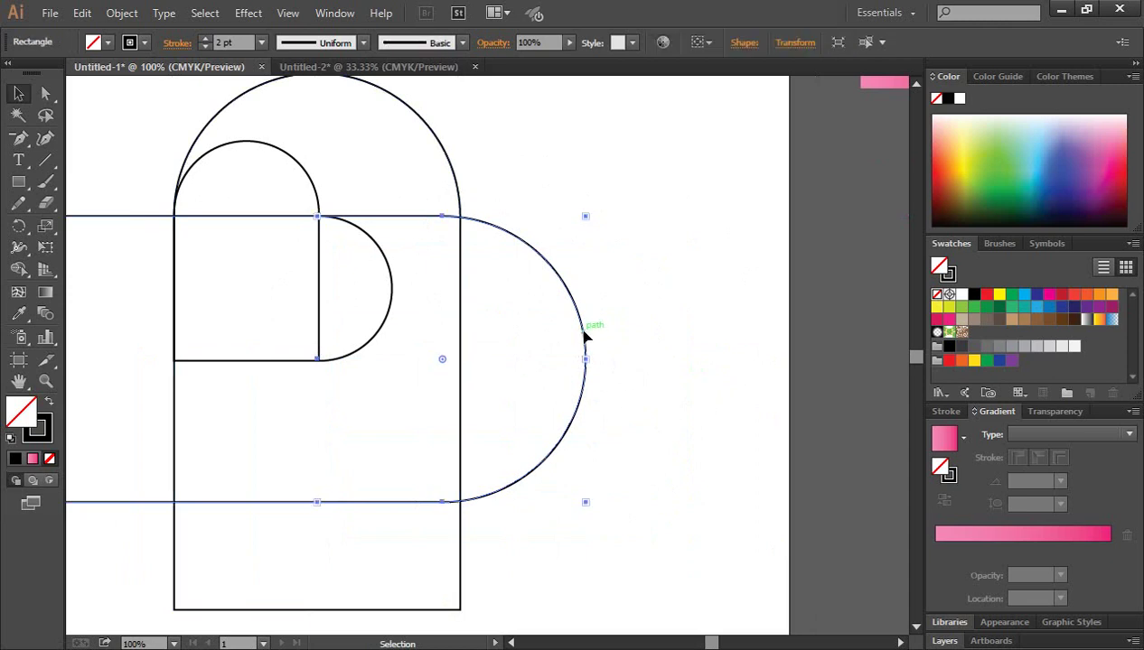
Slide the horizontal rounded shape four arrow-key nudges to the left
{"action": "key", "text": "Left"}
{"action": "key", "text": "Left"}
{"action": "key", "text": "Left"}
{"action": "key", "text": "Left"}
{"action": "key", "text": "Left"}
{"action": "key", "text": "Left"}
{"action": "key", "text": "Left"}
{"action": "key", "text": "Left"}
{"action": "key", "text": "Left"}
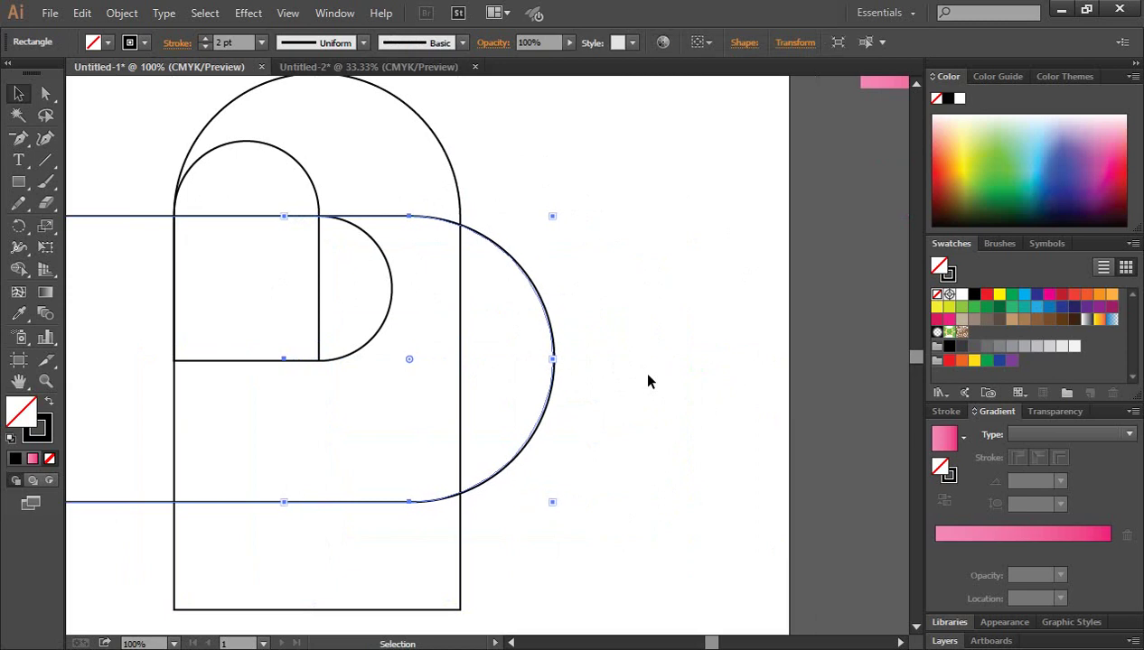
{"action": "key", "text": "Left"}
{"action": "key", "text": "Left"}
{"action": "key", "text": "Left"}
{"action": "key", "text": "Left"}
{"action": "key", "text": "Left"}
{"action": "key", "text": "Left"}
{"action": "key", "text": "Left"}
{"action": "key", "text": "Left"}
{"action": "key", "text": "Left"}
{"action": "key", "text": "Left"}
{"action": "key", "text": "Left"}
{"action": "key", "text": "Left"}
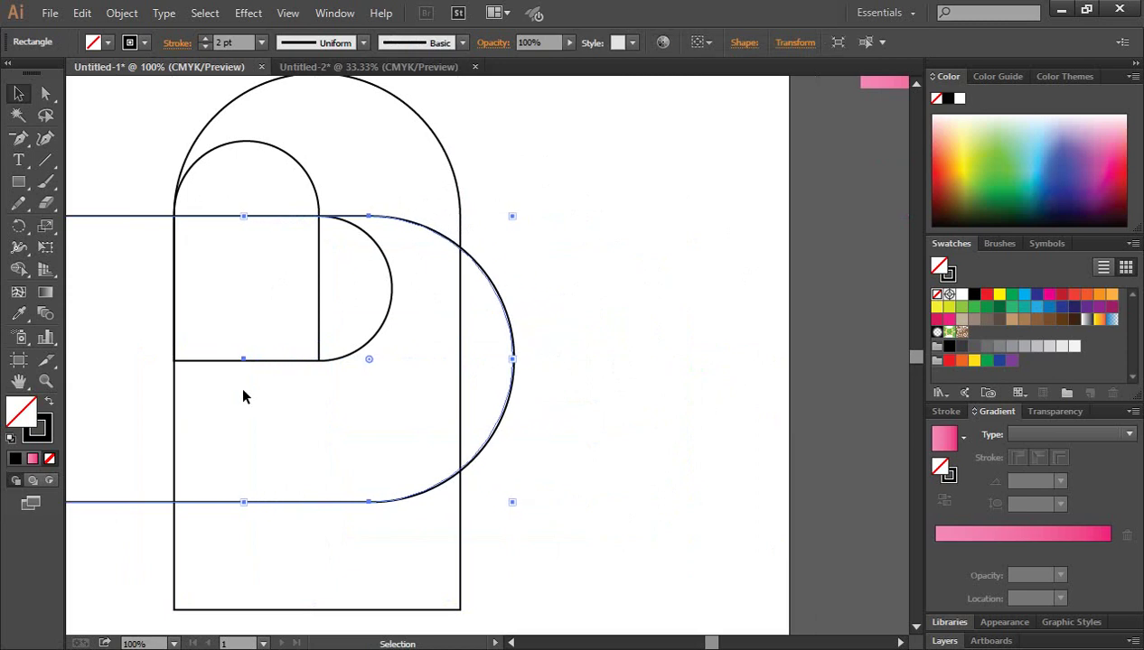
{"action": "key", "text": "Left"}
{"action": "key", "text": "Left"}
{"action": "key", "text": "Left"}
{"action": "key", "text": "Left"}
{"action": "key", "text": "Left"}
{"action": "key", "text": "Left"}
{"action": "key", "text": "Left"}
{"action": "key", "text": "Left"}
{"action": "key", "text": "Left"}
{"action": "key", "text": "Left"}
{"action": "key", "text": "Left"}
{"action": "key", "text": "Left"}
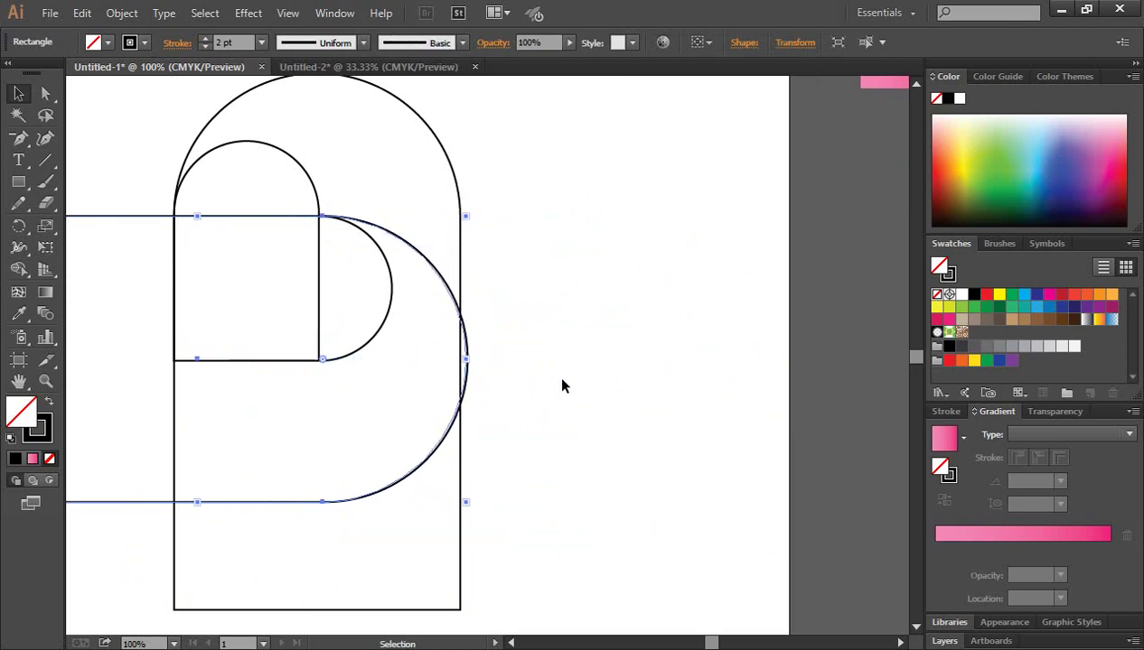
{"action": "key", "text": "Left"}
{"action": "key", "text": "Left"}
{"action": "key", "text": "Left"}
{"action": "key", "text": "Left"}
{"action": "key", "text": "Left"}
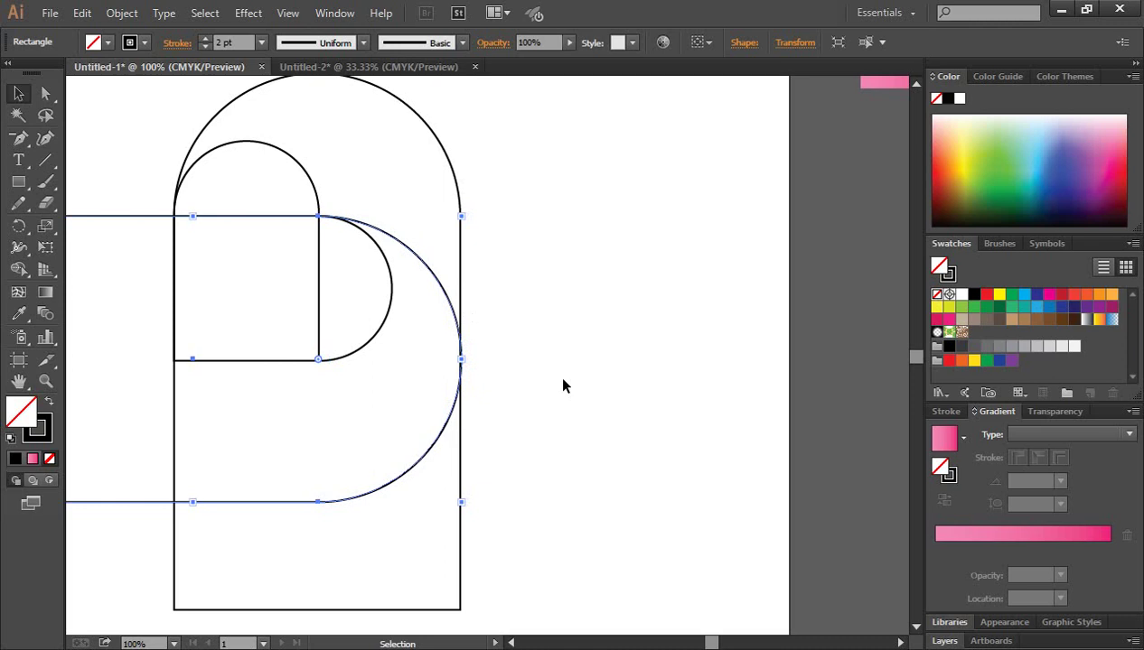
{"action": "left_click", "coordinate": [562, 386]}
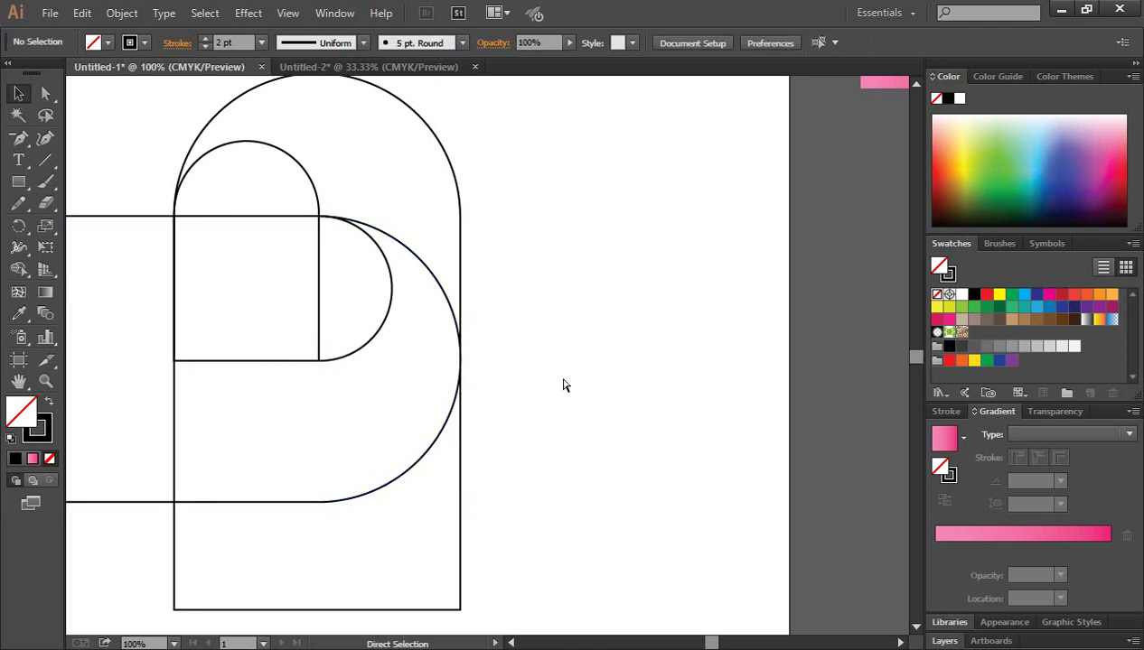
At 1600% in Outline view, place the arc's tip exactly on the tall arch's vertical edge
{"action": "key", "text": "ctrl+y"}
{"action": "left_click", "coordinate": [472, 366]}
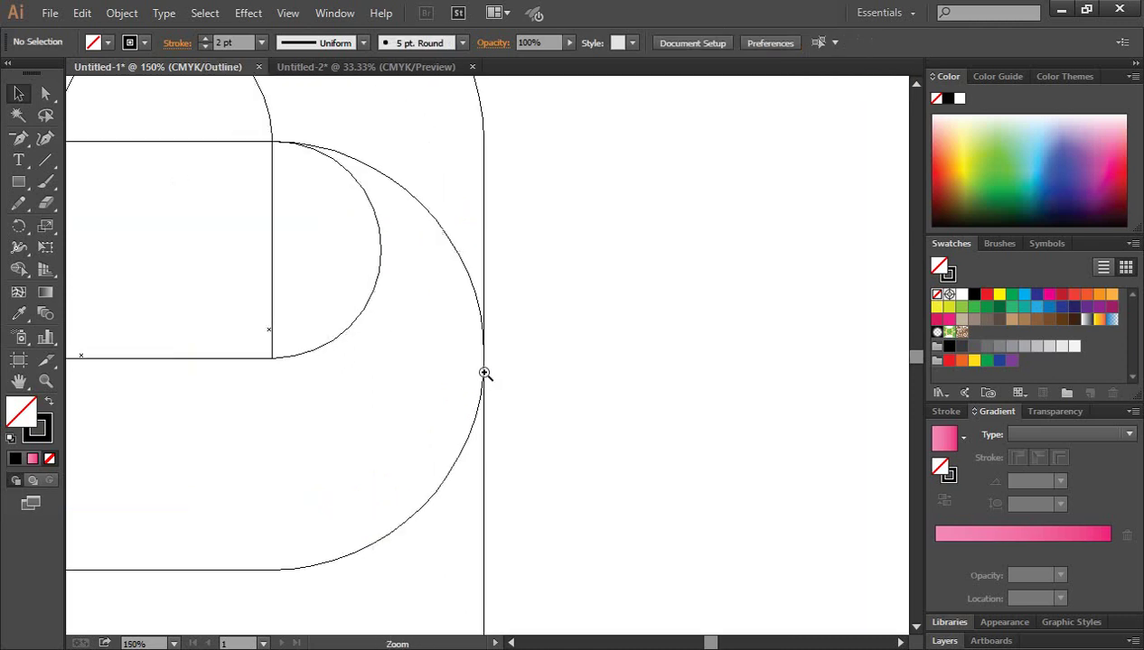
{"action": "left_click", "coordinate": [480, 365]}
{"action": "left_click", "coordinate": [484, 342]}
{"action": "left_click", "coordinate": [489, 328]}
{"action": "left_click", "coordinate": [488, 349]}
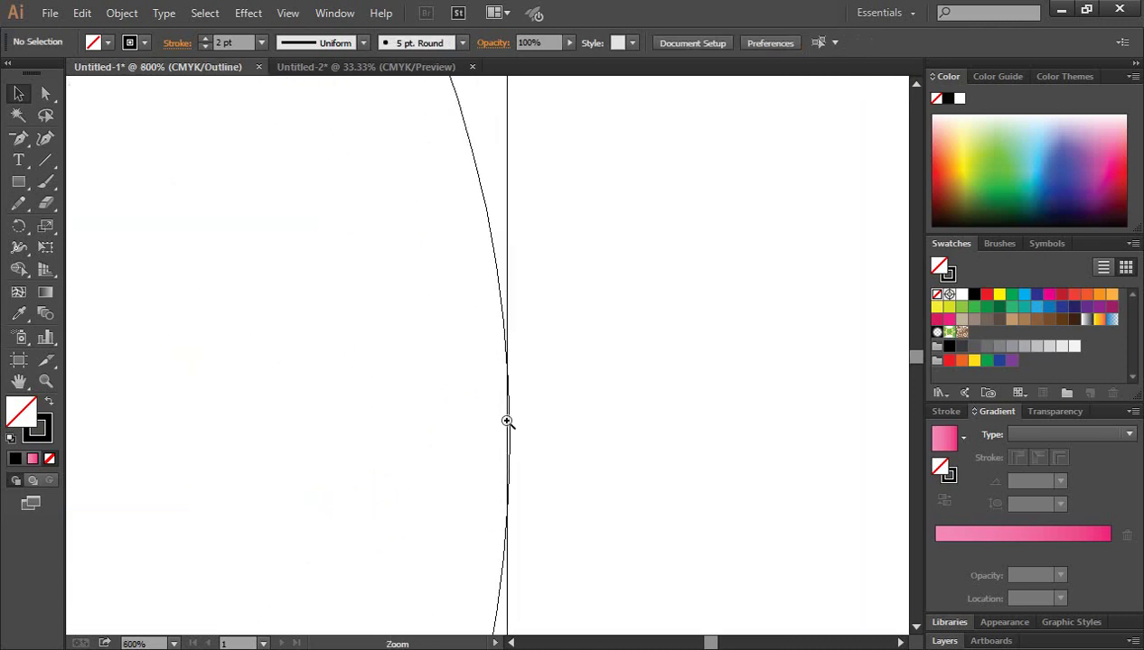
{"action": "left_click", "coordinate": [506, 421]}
{"action": "left_click", "coordinate": [482, 388]}
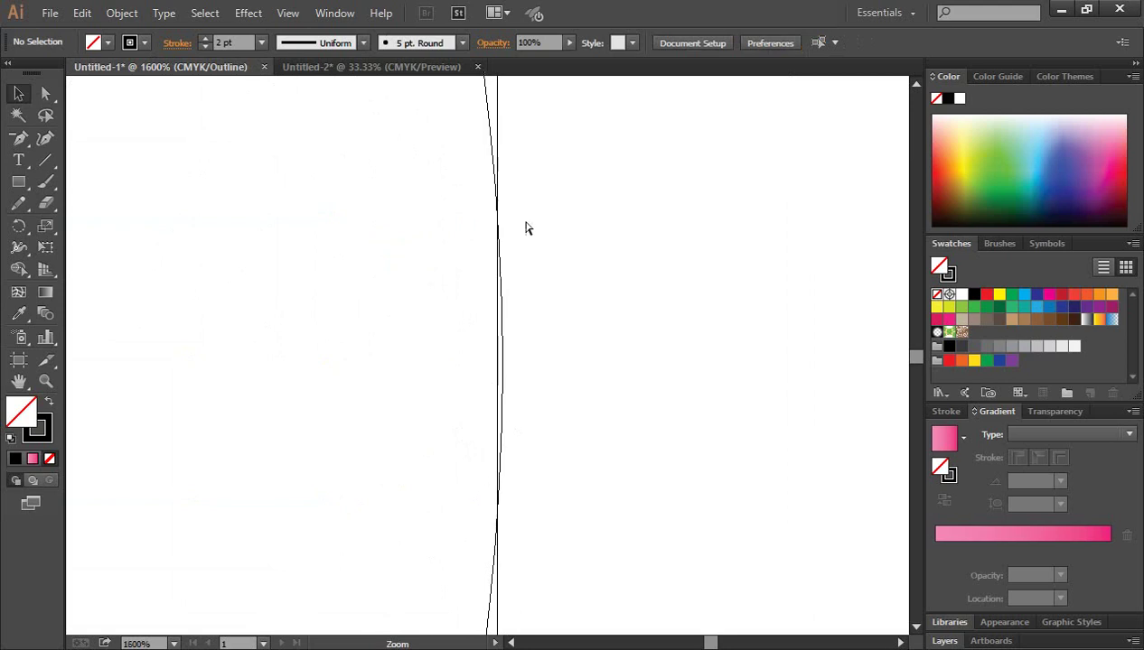
{"action": "left_click", "coordinate": [491, 116]}
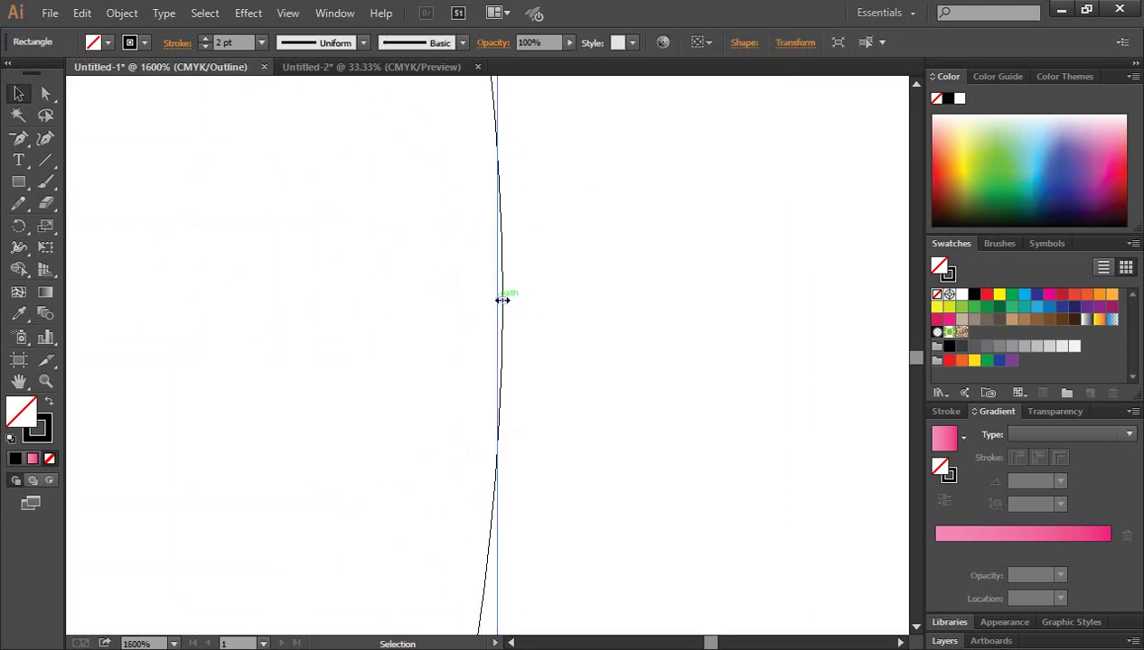
{"action": "left_click_drag", "start_coordinate": [502, 300], "coordinate": [503, 304]}
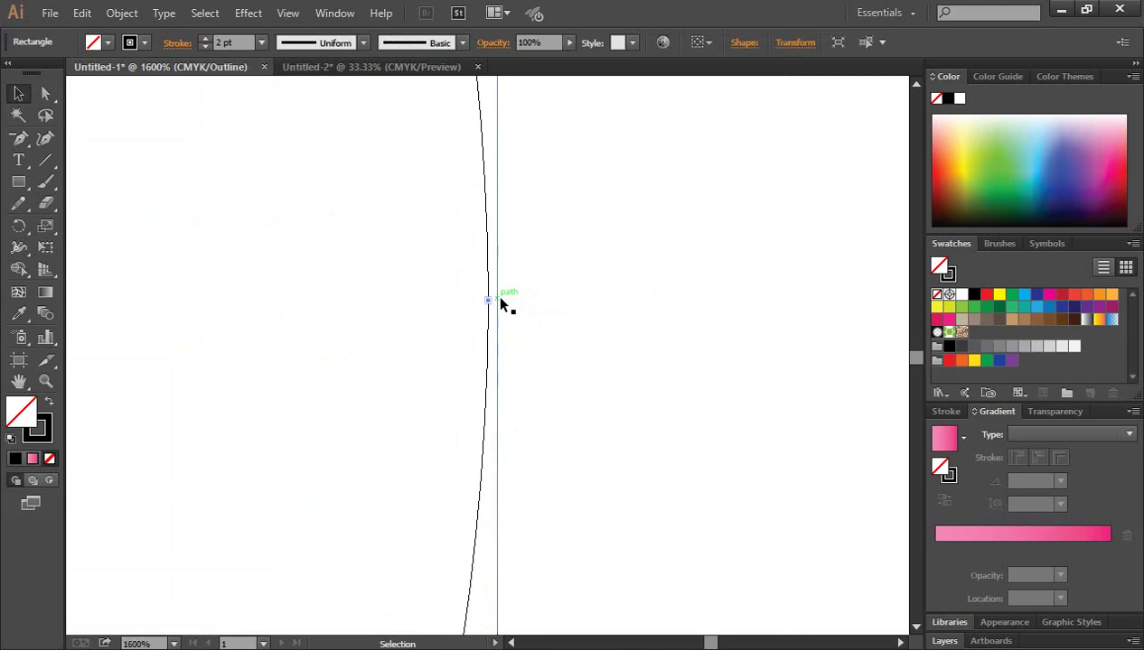
{"action": "left_click", "coordinate": [488, 300]}
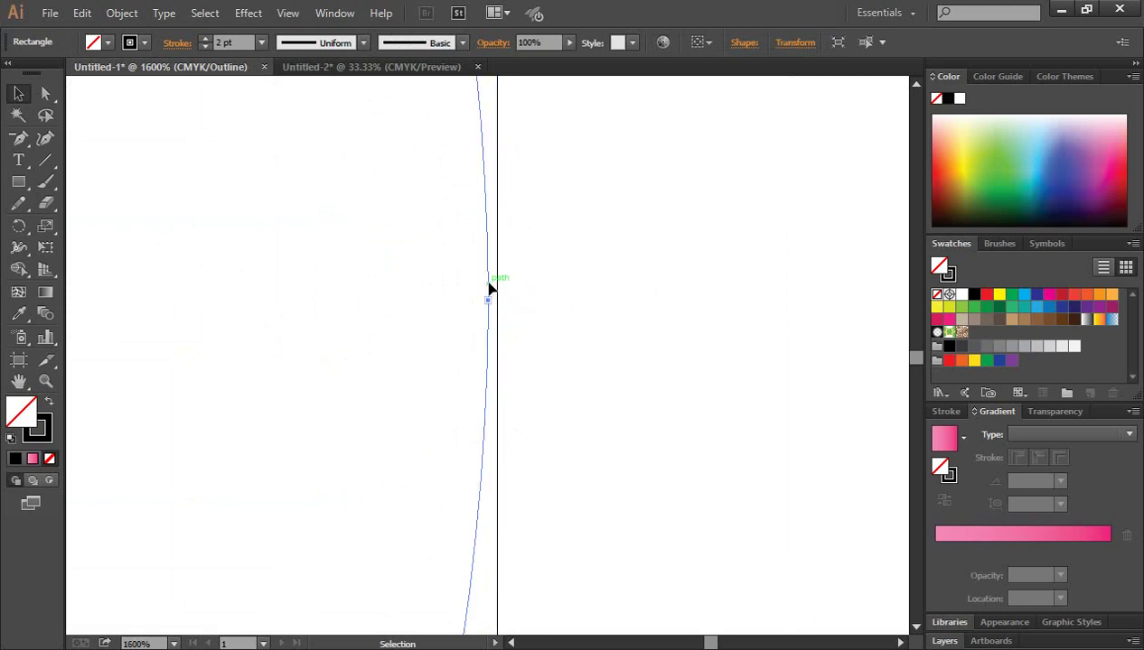
{"action": "left_click_drag", "start_coordinate": [490, 289], "coordinate": [499, 289]}
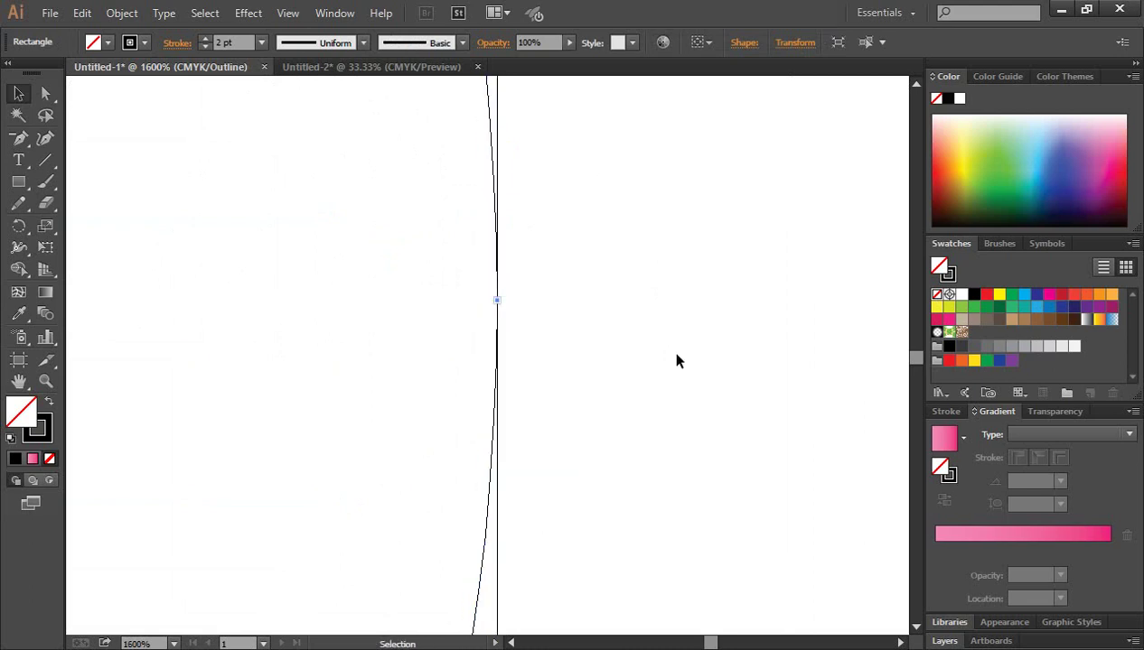
Zoom out, deselect, and switch back to Preview mode showing the real fills
{"action": "key", "text": "ctrl+minus"}
{"action": "key", "text": "ctrl+minus"}
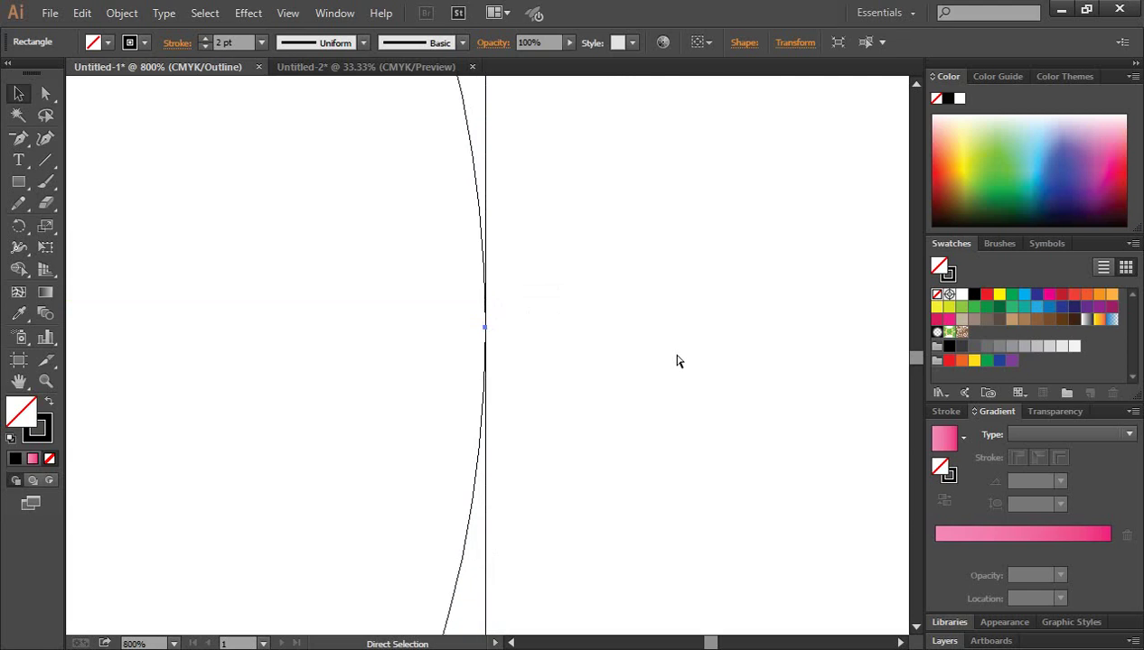
{"action": "key", "text": "ctrl+minus"}
{"action": "key", "text": "ctrl+minus"}
{"action": "key", "text": "ctrl+minus"}
{"action": "key", "text": "ctrl+minus"}
{"action": "key", "text": "ctrl+minus"}
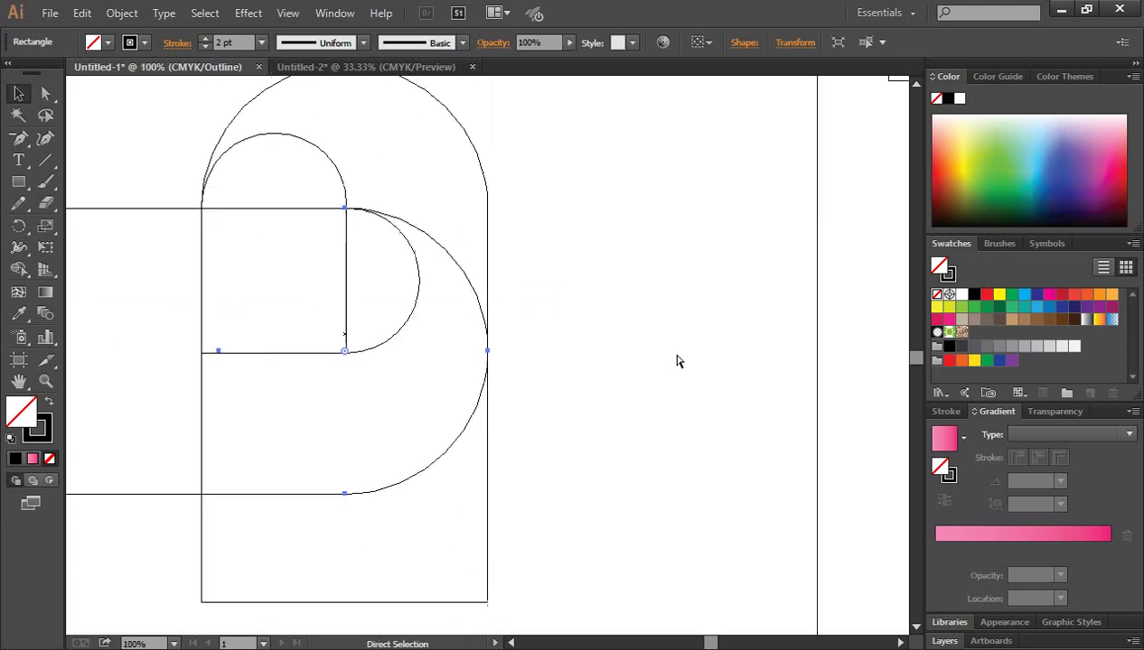
{"action": "key", "text": "ctrl+minus"}
{"action": "key", "text": "ctrl+minus"}
{"action": "key", "text": "ctrl+minus"}
{"action": "key", "text": "ctrl+minus"}
{"action": "left_click", "coordinate": [680, 449]}
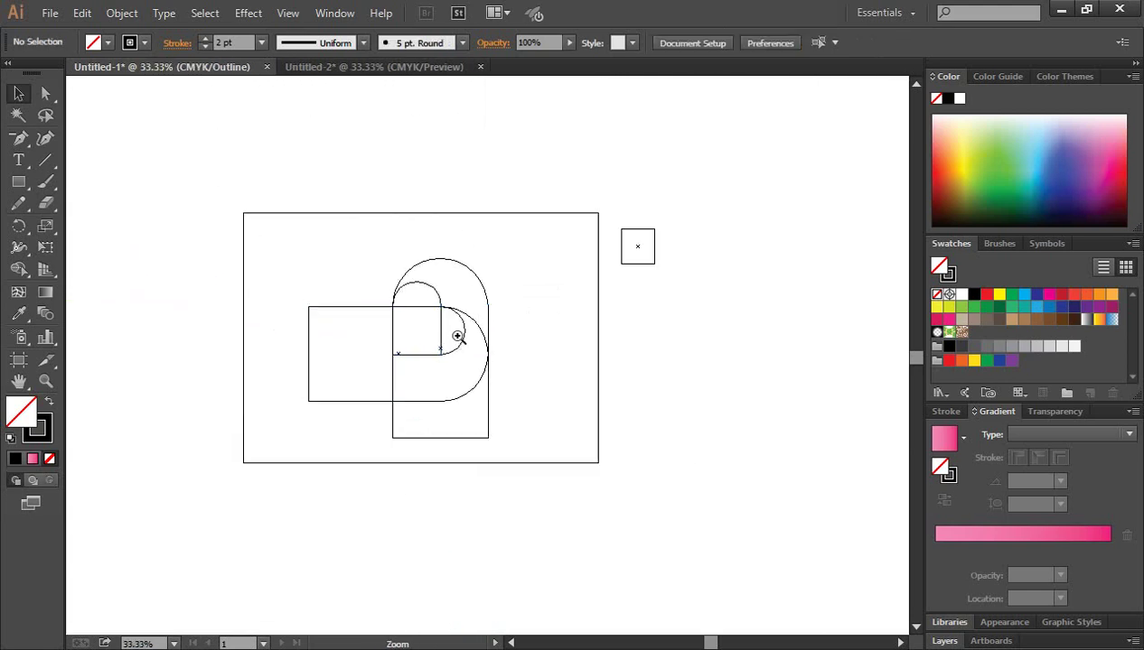
{"action": "key", "text": "ctrl+plus"}
{"action": "key", "text": "ctrl"}
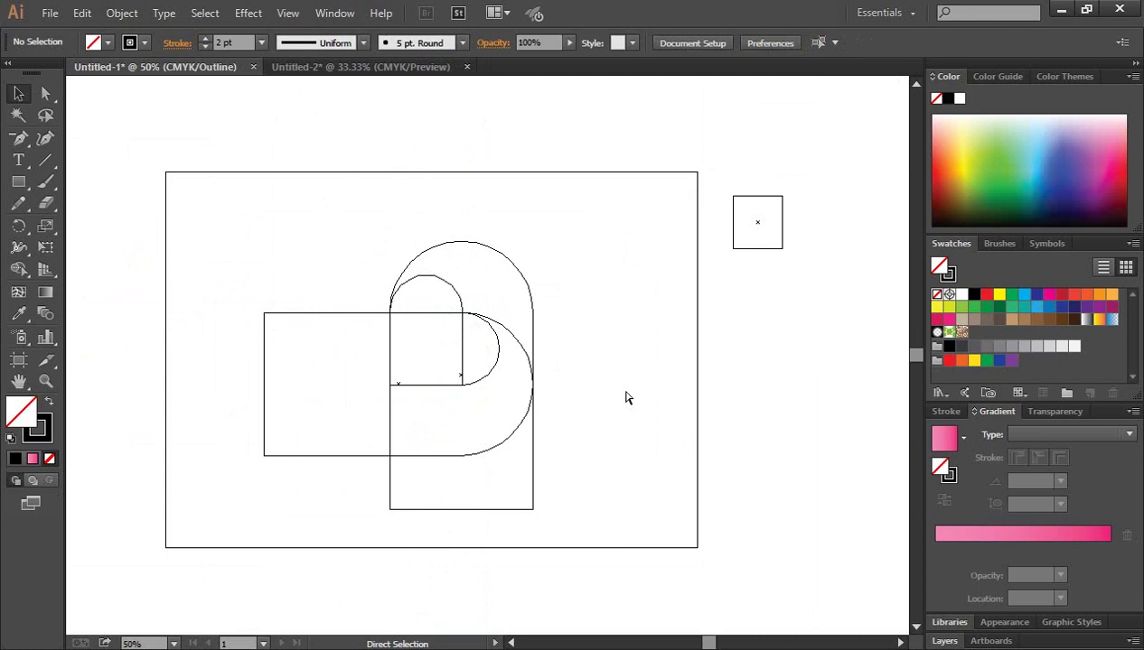
{"action": "key", "text": "ctrl+y"}
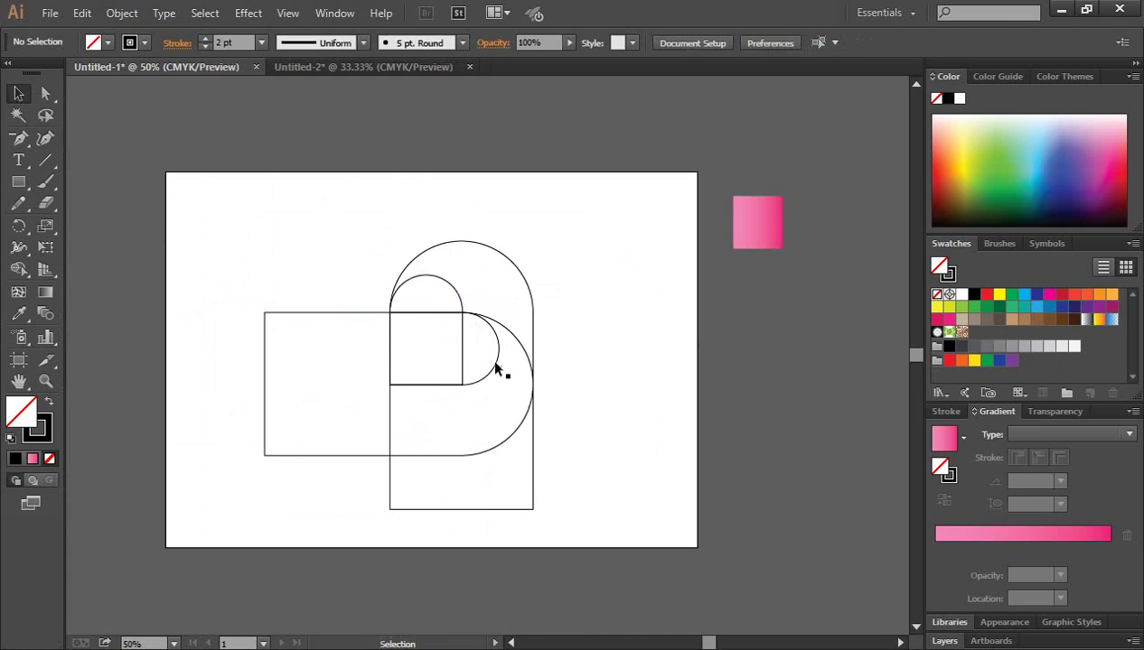
Rotate a copy of the D-shaped band 90° to point downward and move it left
{"action": "left_click", "coordinate": [344, 314]}
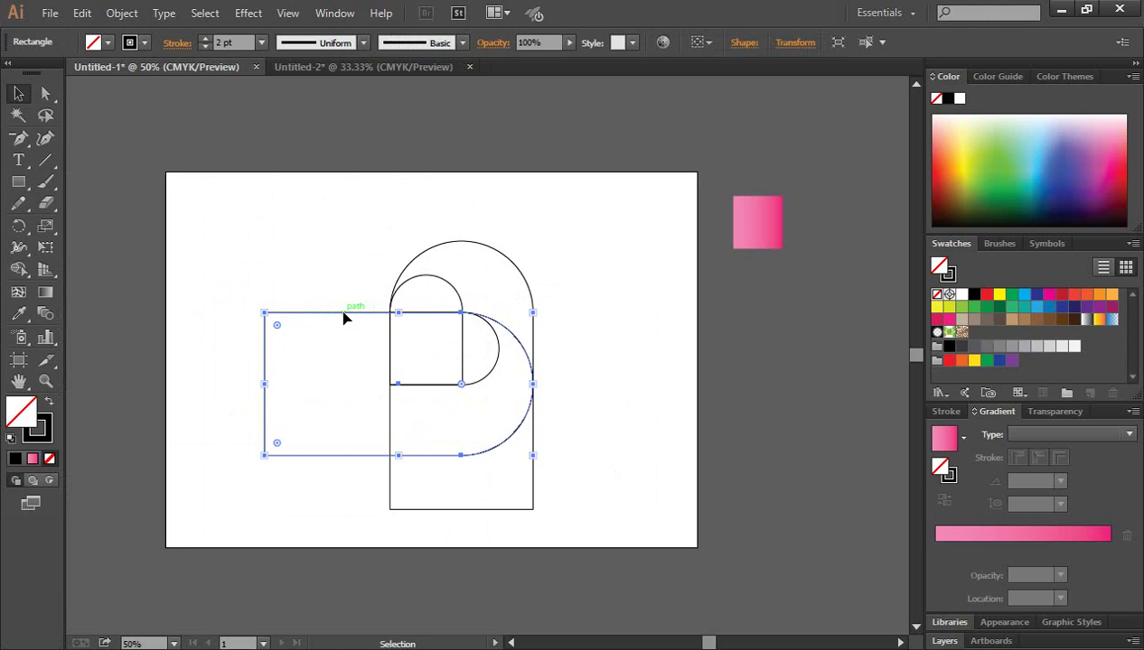
{"action": "key", "text": "a"}
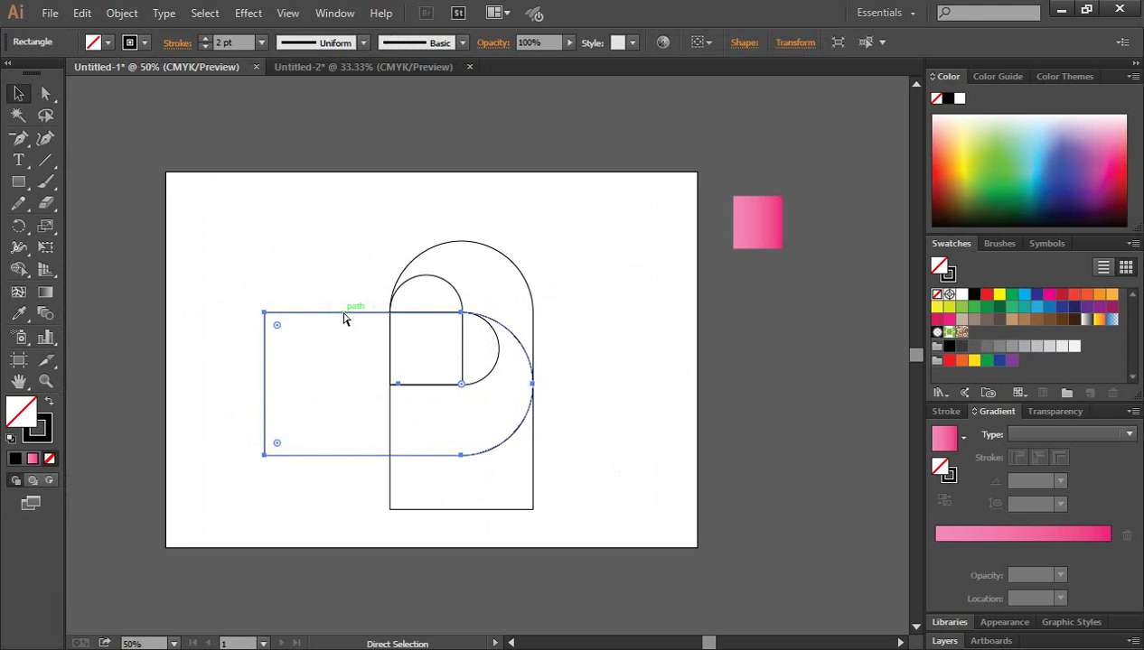
{"action": "key", "text": "v"}
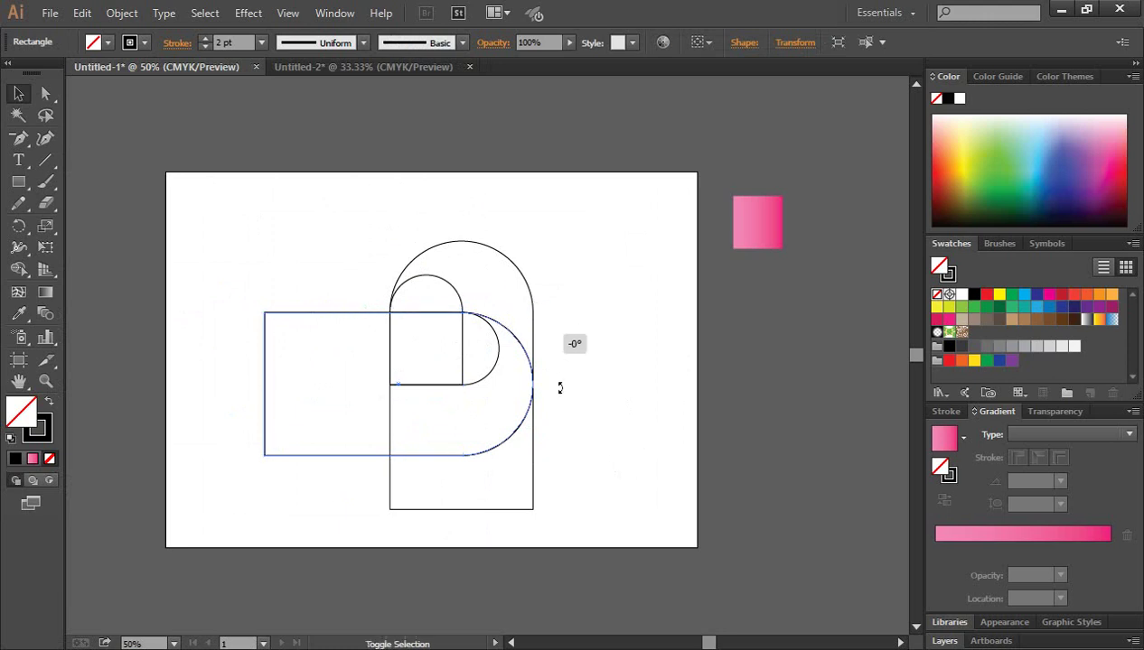
{"action": "left_click_drag", "start_coordinate": [539, 308], "coordinate": [506, 543]}
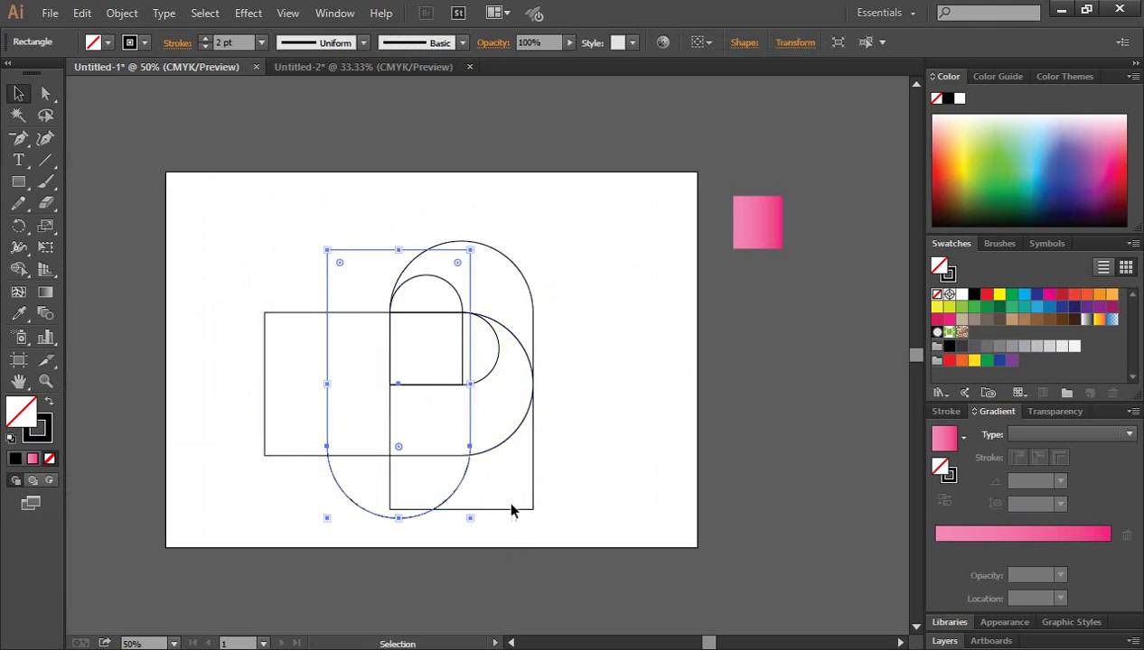
{"action": "left_click", "coordinate": [415, 403]}
{"action": "left_click", "coordinate": [467, 369]}
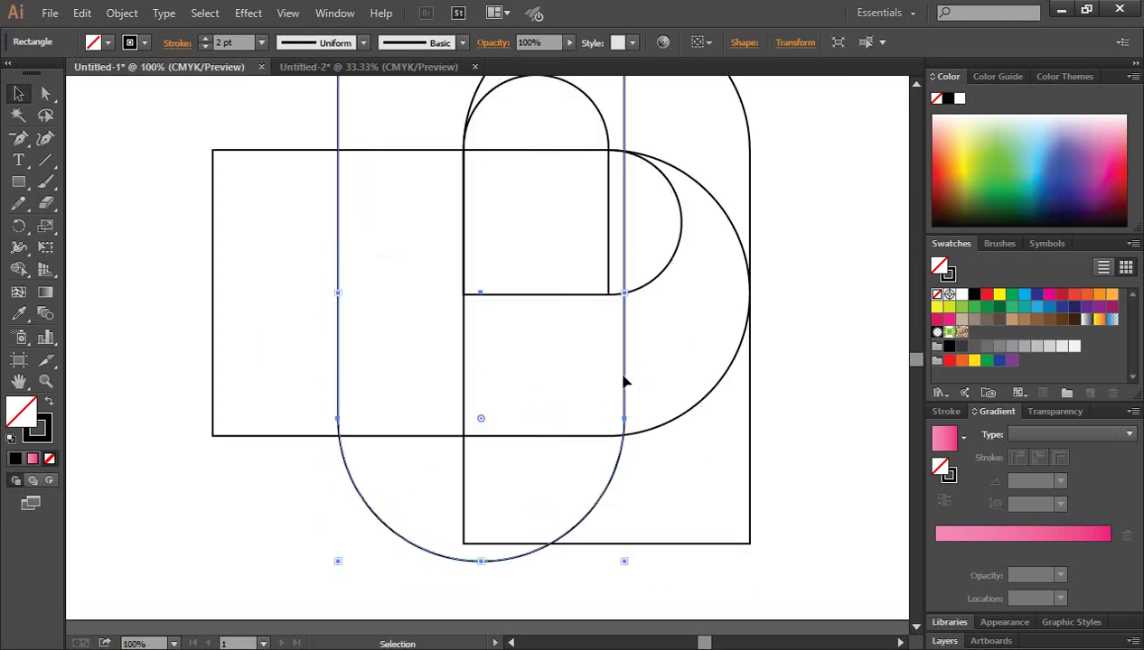
{"action": "left_click_drag", "start_coordinate": [627, 376], "coordinate": [612, 378]}
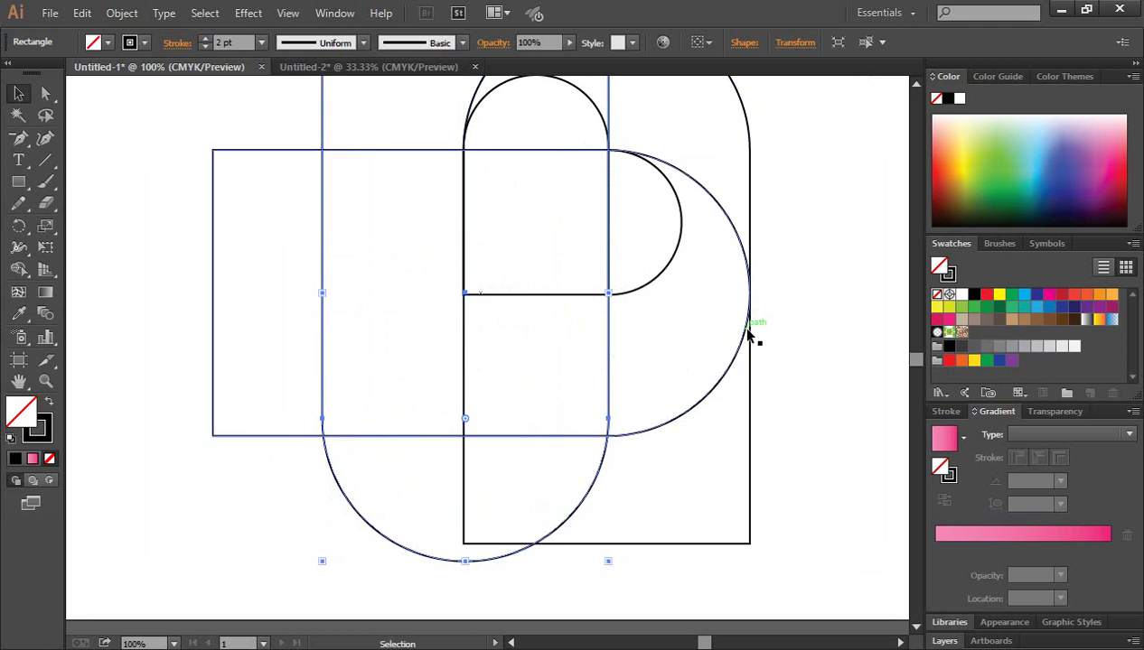
Nudge the downward band up eight steps toward the inner square's corner
{"action": "key", "text": "Up"}
{"action": "key", "text": "Up"}
{"action": "key", "text": "Up"}
{"action": "key", "text": "Up"}
{"action": "key", "text": "Up"}
{"action": "key", "text": "Up"}
{"action": "key", "text": "Up"}
{"action": "key", "text": "Up"}
{"action": "key", "text": "Up"}
{"action": "key", "text": "Up"}
{"action": "key", "text": "Up"}
{"action": "key", "text": "Up"}
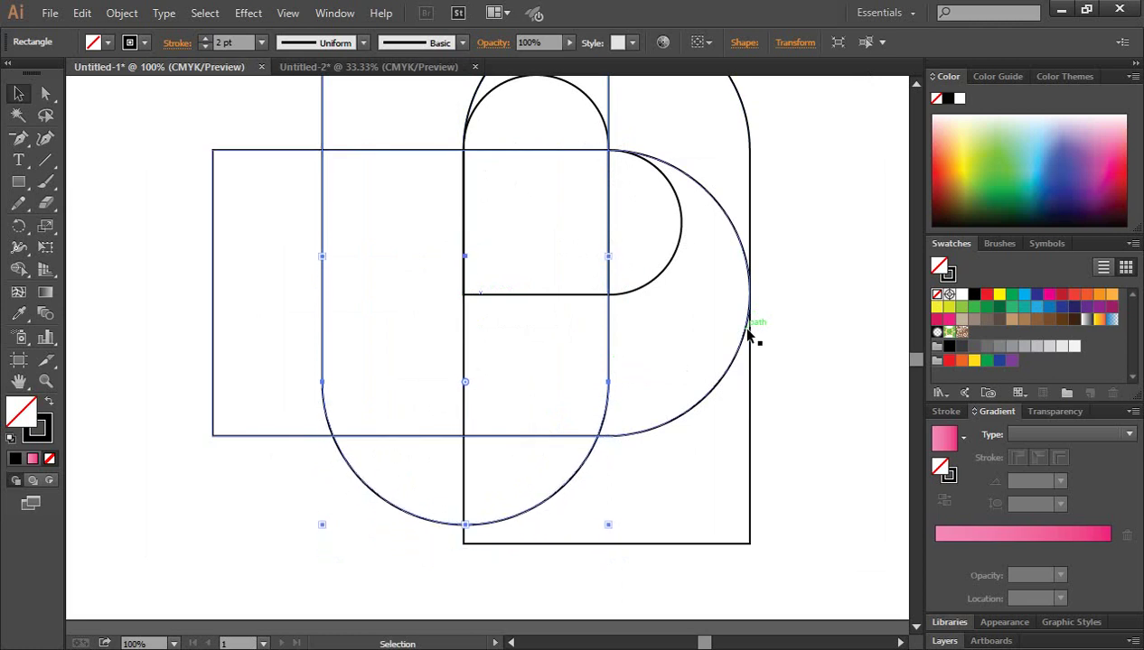
{"action": "key", "text": "Up"}
{"action": "key", "text": "Up"}
{"action": "key", "text": "Up"}
{"action": "key", "text": "Up"}
{"action": "key", "text": "Up"}
{"action": "key", "text": "Up"}
{"action": "key", "text": "Up"}
{"action": "key", "text": "Up"}
{"action": "key", "text": "Up"}
{"action": "key", "text": "Up"}
{"action": "key", "text": "Up"}
{"action": "key", "text": "Up"}
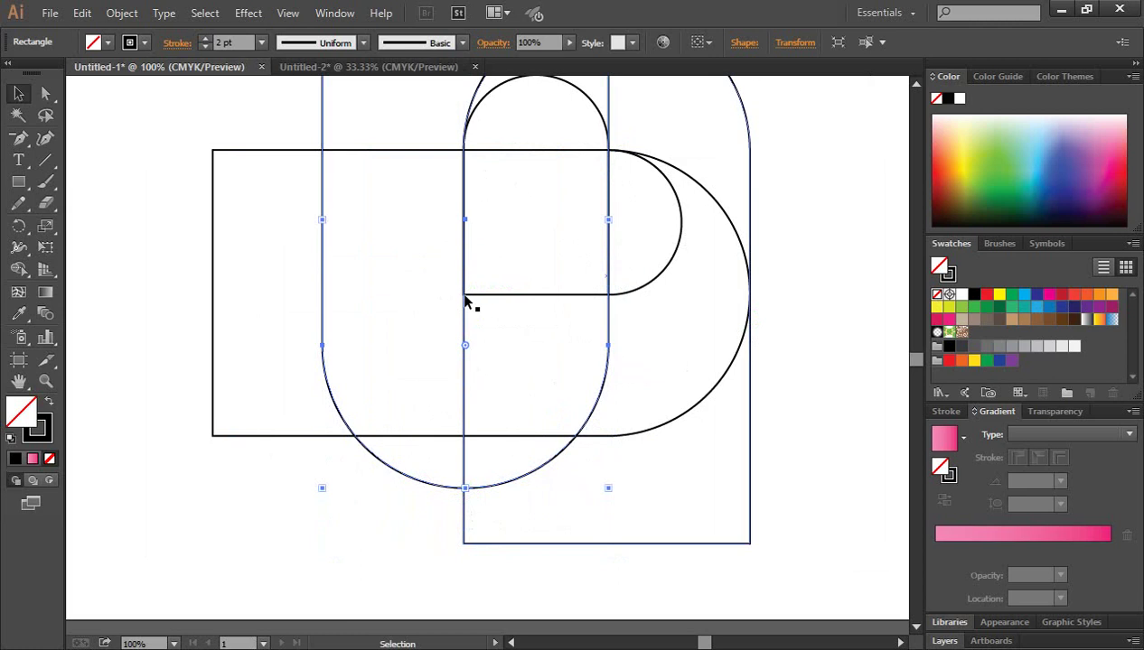
{"action": "key", "text": "Up"}
{"action": "key", "text": "Up"}
{"action": "key", "text": "Up"}
{"action": "key", "text": "Up"}
{"action": "key", "text": "Up"}
{"action": "key", "text": "Up"}
{"action": "key", "text": "Up"}
{"action": "key", "text": "Up"}
{"action": "key", "text": "Up"}
{"action": "key", "text": "Up"}
{"action": "key", "text": "Up"}
{"action": "key", "text": "Up"}
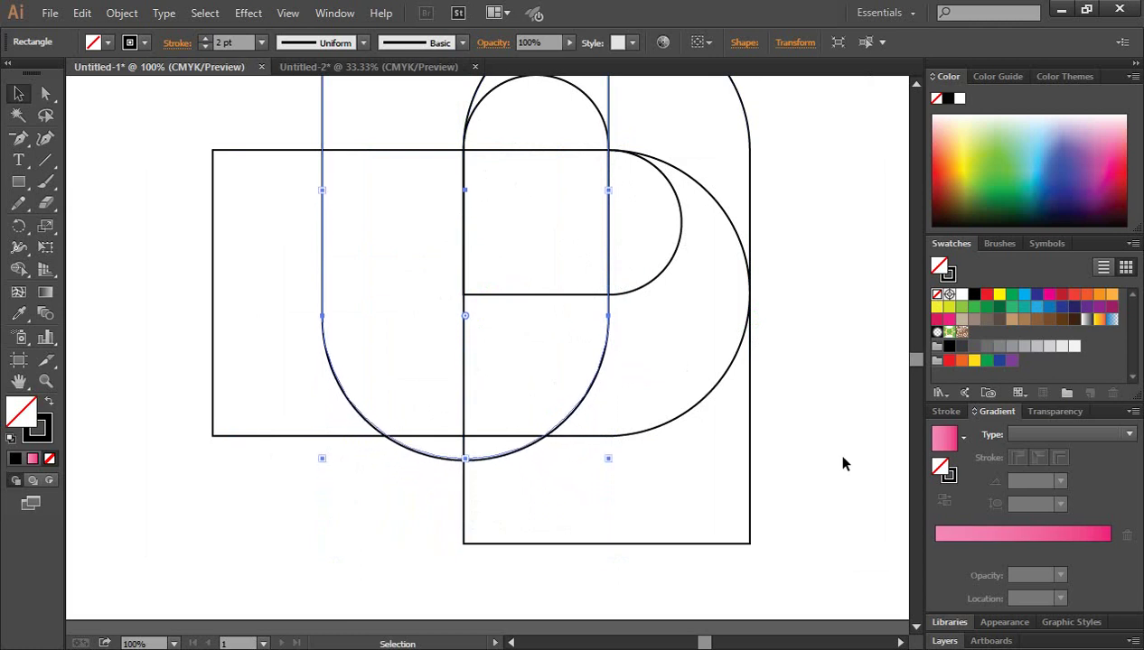
{"action": "key", "text": "Up"}
{"action": "key", "text": "Up"}
{"action": "key", "text": "Up"}
{"action": "key", "text": "Up"}
{"action": "key", "text": "Up"}
{"action": "key", "text": "Up"}
{"action": "key", "text": "Up"}
{"action": "key", "text": "Up"}
{"action": "key", "text": "Up"}
{"action": "key", "text": "Up"}
{"action": "key", "text": "Up"}
{"action": "key", "text": "Up"}
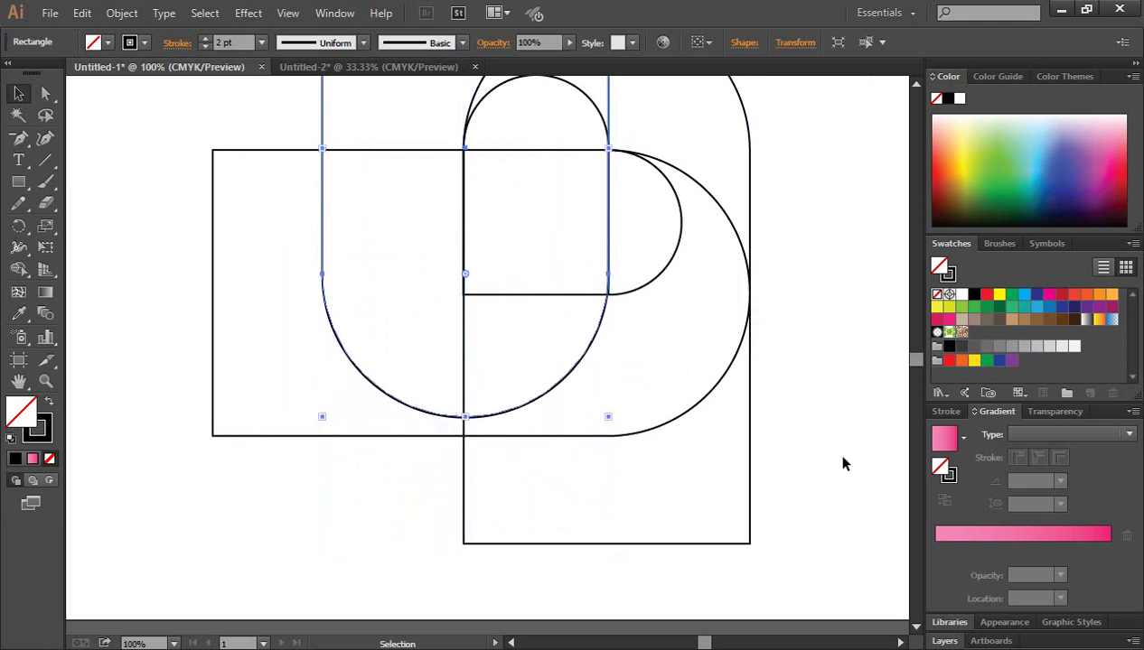
{"action": "key", "text": "Up"}
{"action": "key", "text": "Up"}
{"action": "key", "text": "Up"}
{"action": "key", "text": "Up"}
{"action": "key", "text": "Up"}
{"action": "key", "text": "Up"}
{"action": "key", "text": "Up"}
{"action": "key", "text": "Up"}
{"action": "key", "text": "Up"}
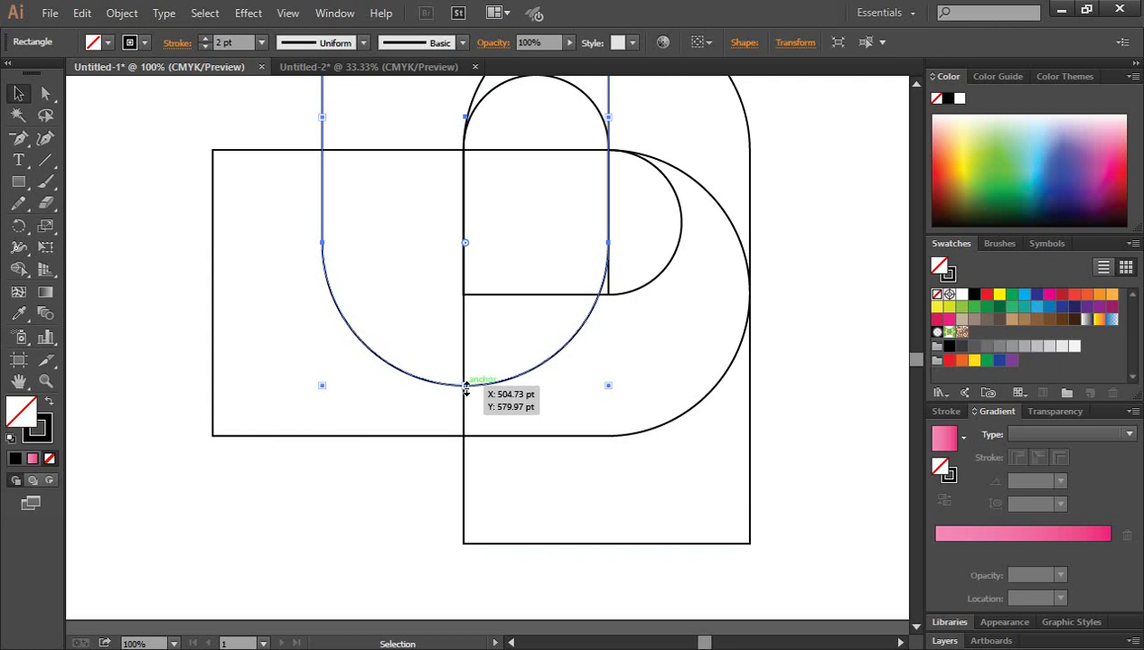
{"action": "key", "text": "Up"}
{"action": "key", "text": "Up"}
{"action": "key", "text": "Up"}
{"action": "key", "text": "Up"}
{"action": "key", "text": "Up"}
{"action": "key", "text": "Up"}
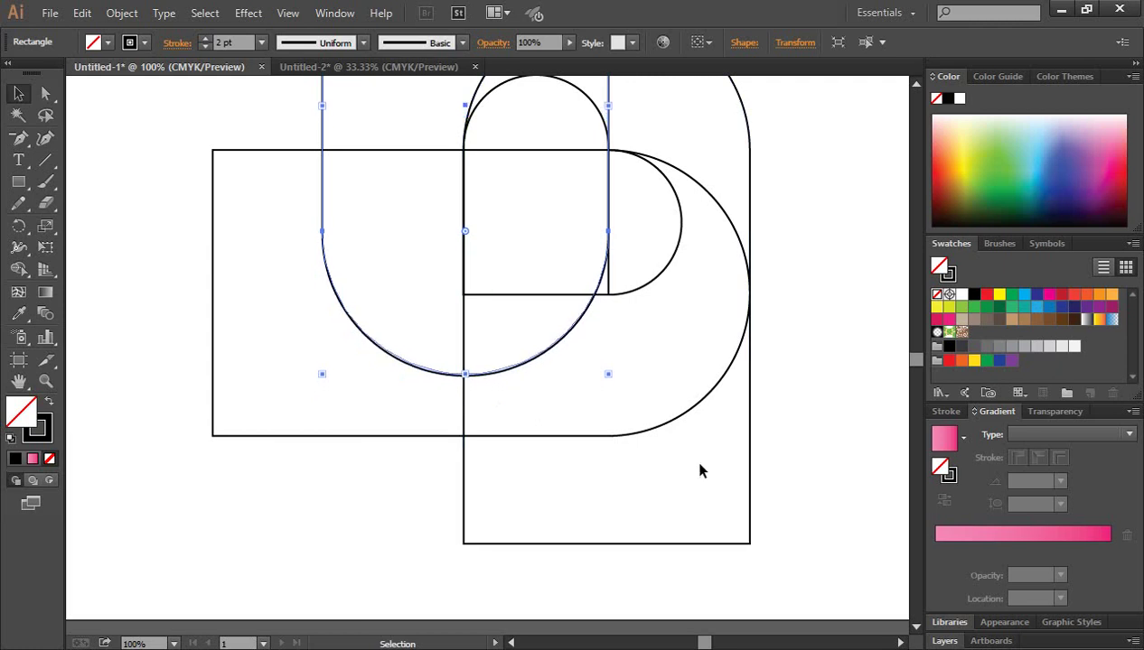
{"action": "key", "text": "Up"}
{"action": "key", "text": "Up"}
{"action": "key", "text": "Up"}
{"action": "key", "text": "Up"}
{"action": "key", "text": "Up"}
{"action": "key", "text": "Up"}
{"action": "key", "text": "Up"}
{"action": "key", "text": "Up"}
{"action": "key", "text": "Up"}
{"action": "key", "text": "Up"}
{"action": "key", "text": "Up"}
{"action": "key", "text": "Up"}
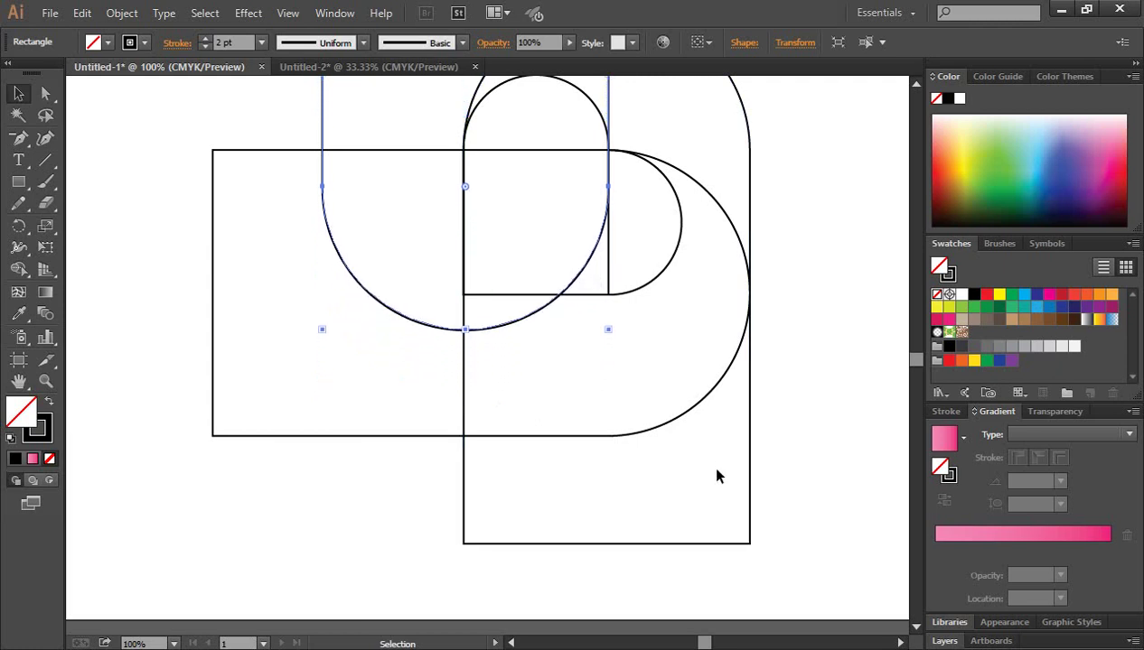
{"action": "key", "text": "Up"}
{"action": "key", "text": "Up"}
{"action": "key", "text": "Up"}
{"action": "key", "text": "Up"}
{"action": "key", "text": "Up"}
{"action": "key", "text": "Up"}
{"action": "key", "text": "Up"}
{"action": "key", "text": "Up"}
{"action": "key", "text": "Up"}
{"action": "key", "text": "Up"}
{"action": "key", "text": "Up"}
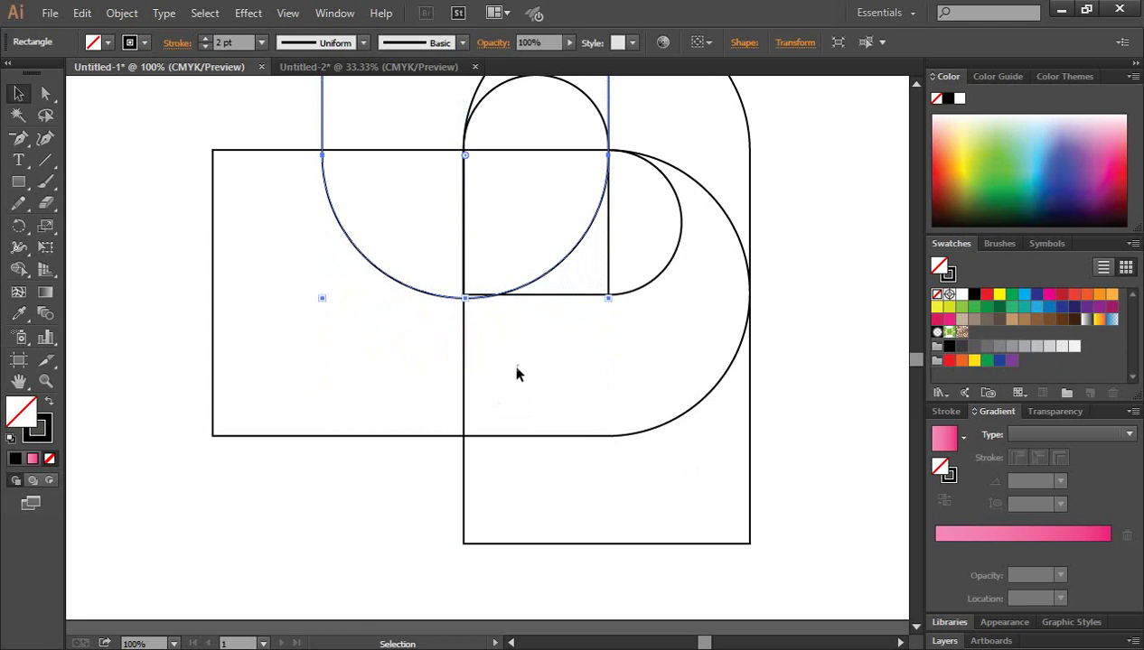
Nudge the downward arc up two more steps so its lowest point meets the square's corner
{"action": "left_click", "coordinate": [472, 318], "text": "ctrl"}
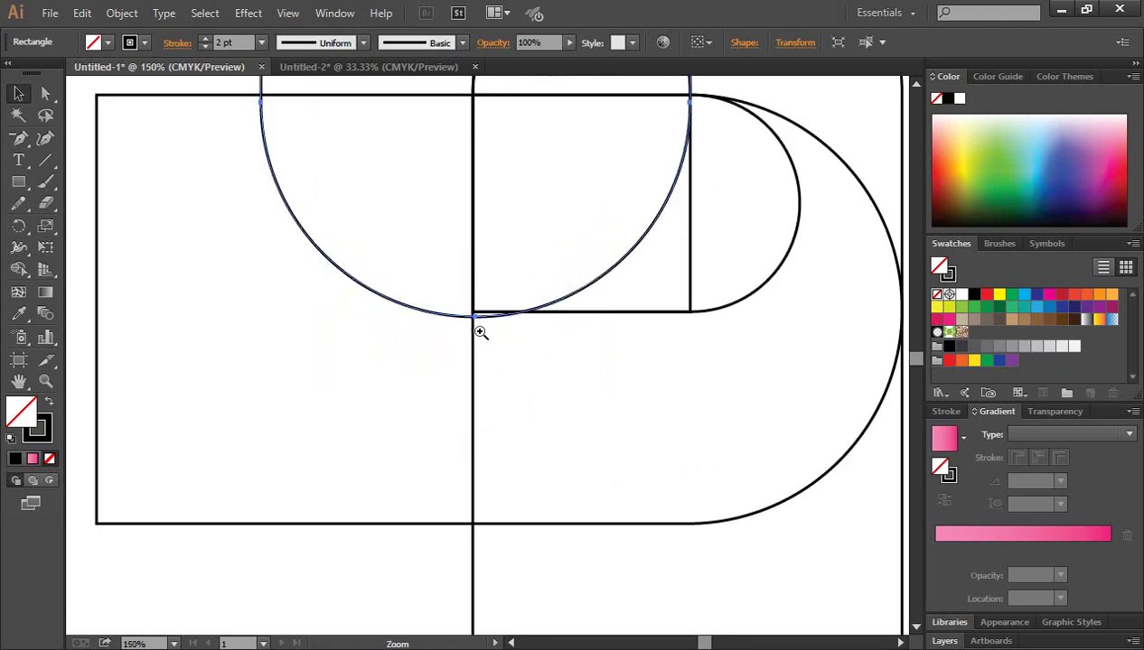
{"action": "left_click", "coordinate": [480, 333], "text": "ctrl"}
{"action": "left_click", "coordinate": [492, 360], "text": "ctrl"}
{"action": "left_click", "coordinate": [497, 364], "text": "ctrl"}
{"action": "left_click", "coordinate": [486, 350], "text": "ctrl"}
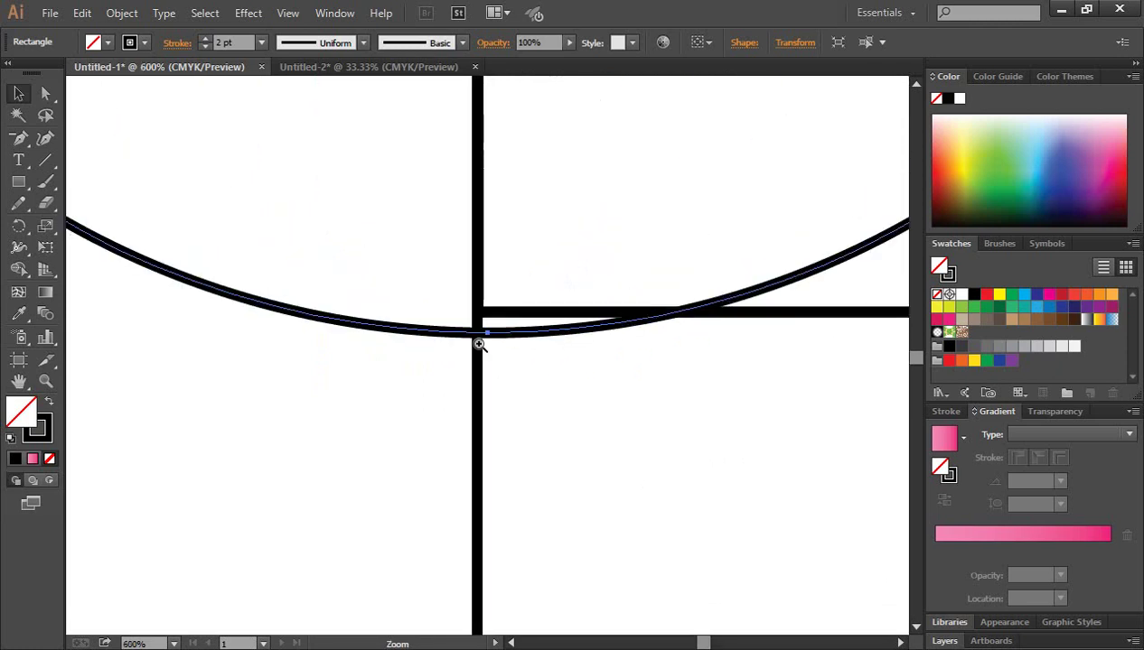
{"action": "left_click", "coordinate": [479, 345], "text": "ctrl"}
{"action": "left_click", "coordinate": [488, 350], "text": "ctrl"}
{"action": "key", "text": "Up"}
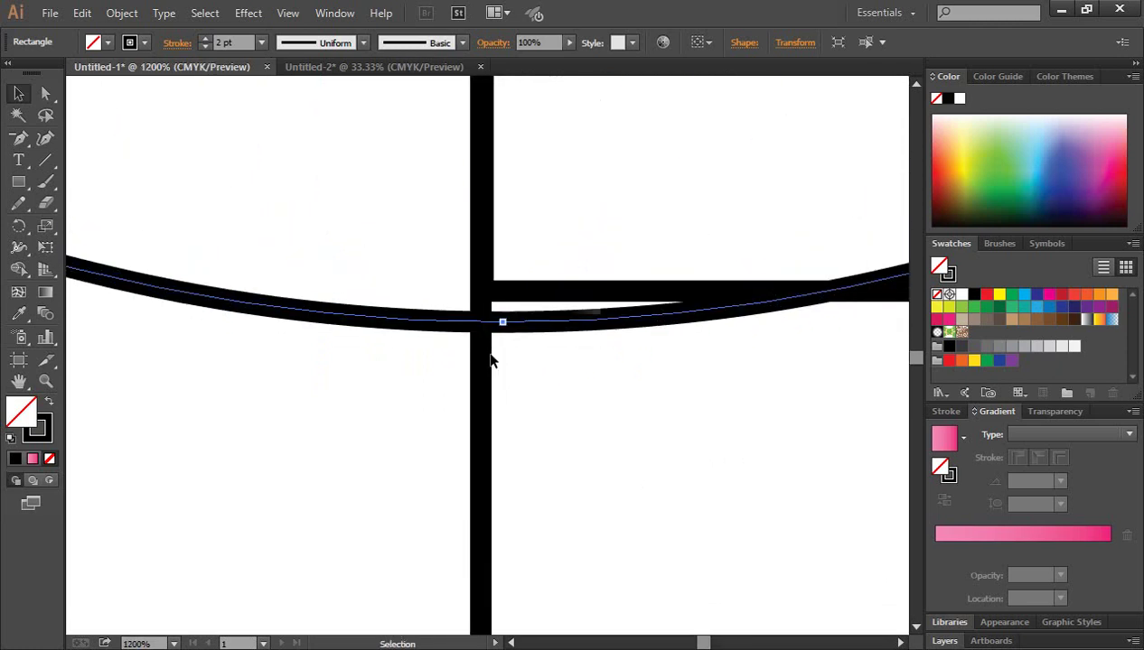
{"action": "key", "text": "Up"}
{"action": "key", "text": "Up"}
{"action": "key", "text": "Up"}
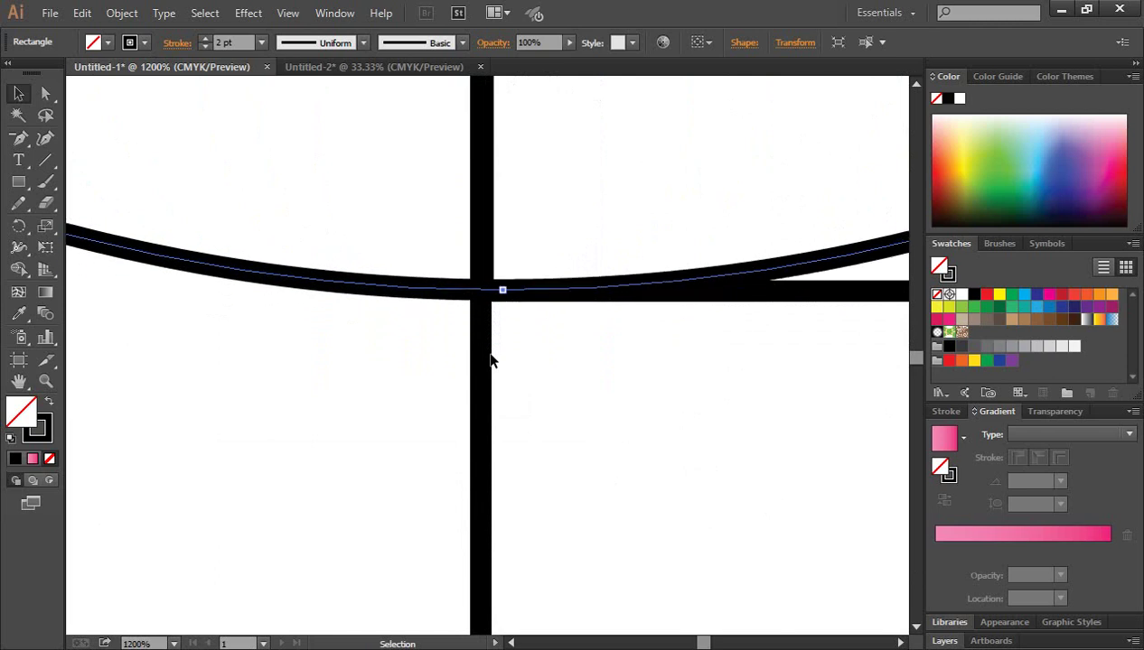
Zoom back out and marquee-select all the logo paths
{"action": "key", "text": "p"}
{"action": "key", "text": "ctrl+minus"}
{"action": "key", "text": "ctrl+minus"}
{"action": "key", "text": "ctrl+minus"}
{"action": "key", "text": "ctrl+minus"}
{"action": "key", "text": "ctrl+minus"}
{"action": "key", "text": "ctrl+minus"}
{"action": "key", "text": "ctrl+minus"}
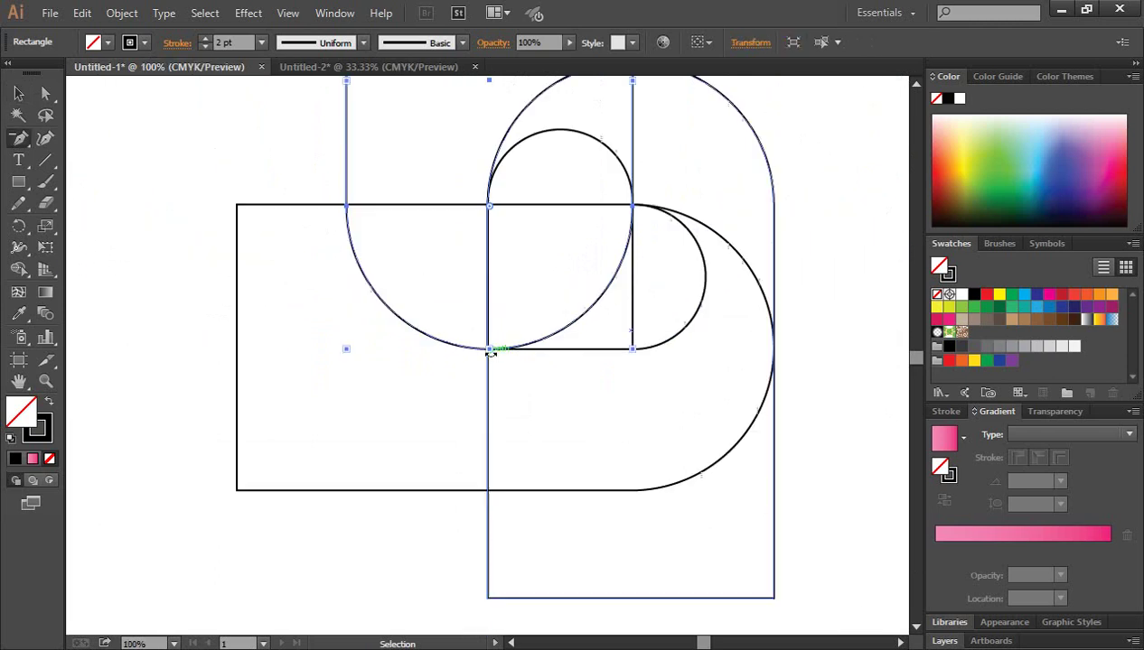
{"action": "key", "text": "ctrl+minus"}
{"action": "key", "text": "ctrl+minus"}
{"action": "key", "text": "ctrl+minus"}
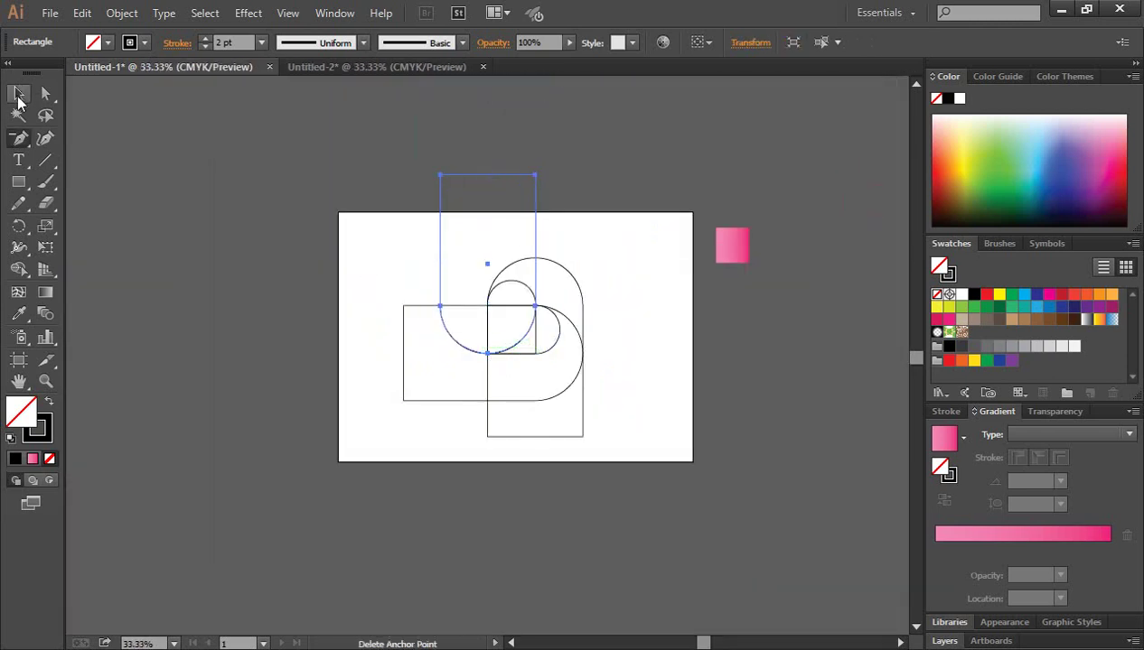
{"action": "left_click", "coordinate": [19, 93]}
{"action": "mouse_move", "coordinate": [390, 250]}
{"action": "left_mouse_down"}
{"action": "mouse_move", "coordinate": [625, 445]}
{"action": "mouse_move", "coordinate": [628, 315]}
{"action": "left_mouse_up"}
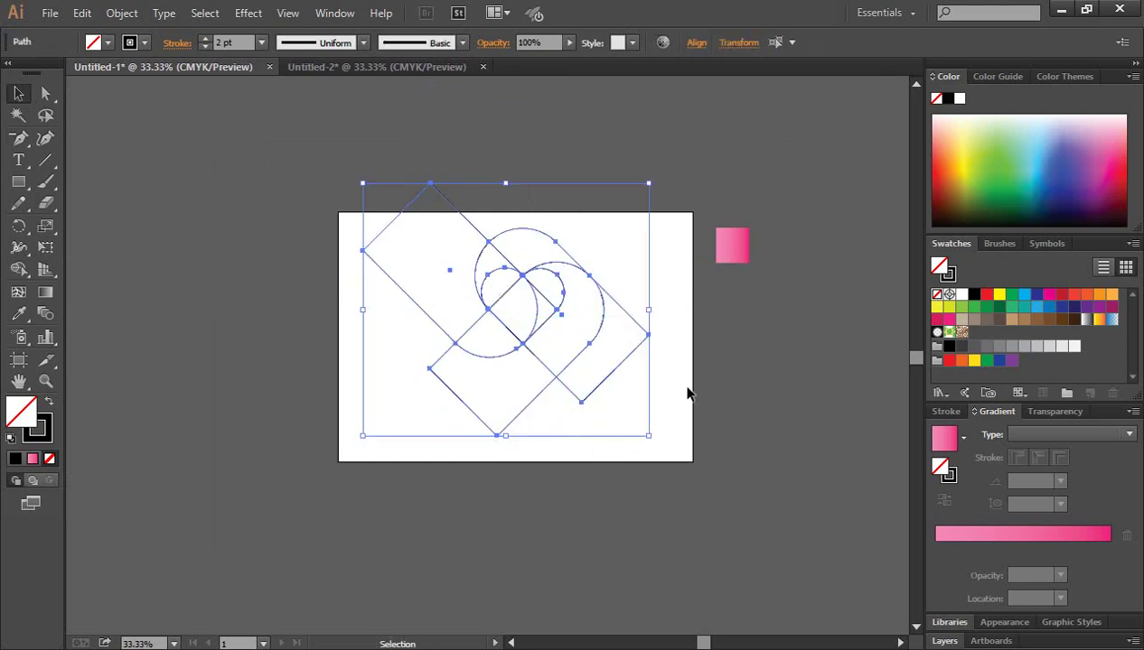
Scale the whole heart construction to about half size and move it near the artboard's centre
{"action": "left_click", "coordinate": [742, 407]}
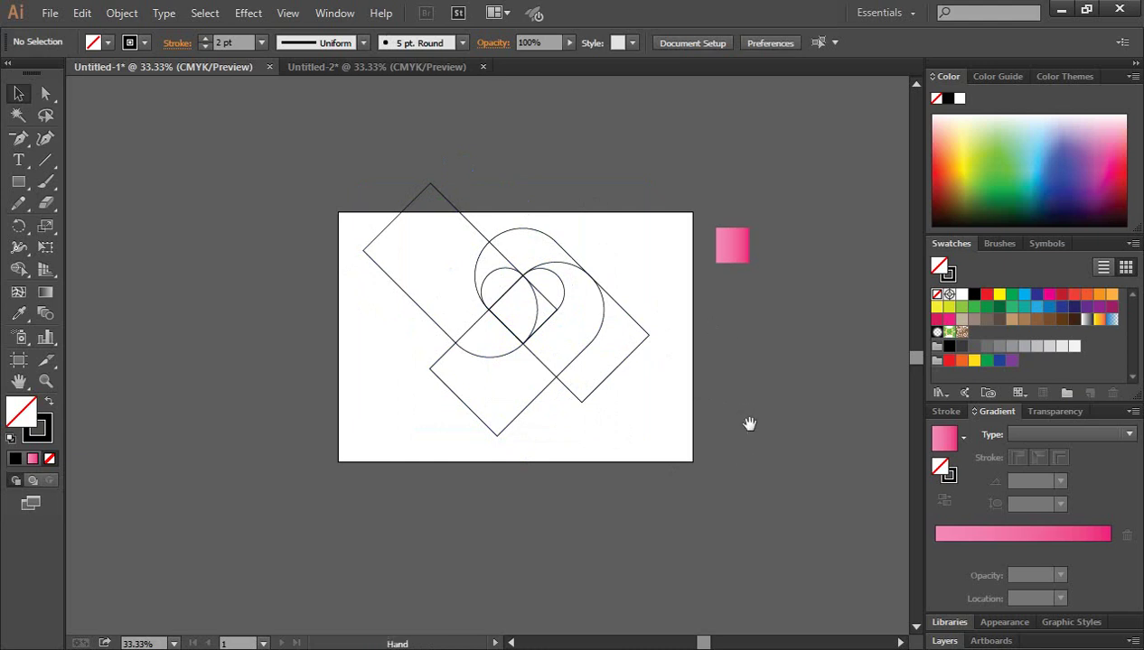
{"action": "left_click_drag", "start_coordinate": [748, 426], "coordinate": [665, 432]}
{"action": "mouse_move", "coordinate": [258, 191]}
{"action": "left_mouse_down"}
{"action": "mouse_move", "coordinate": [575, 449]}
{"action": "mouse_move", "coordinate": [521, 401]}
{"action": "left_mouse_up"}
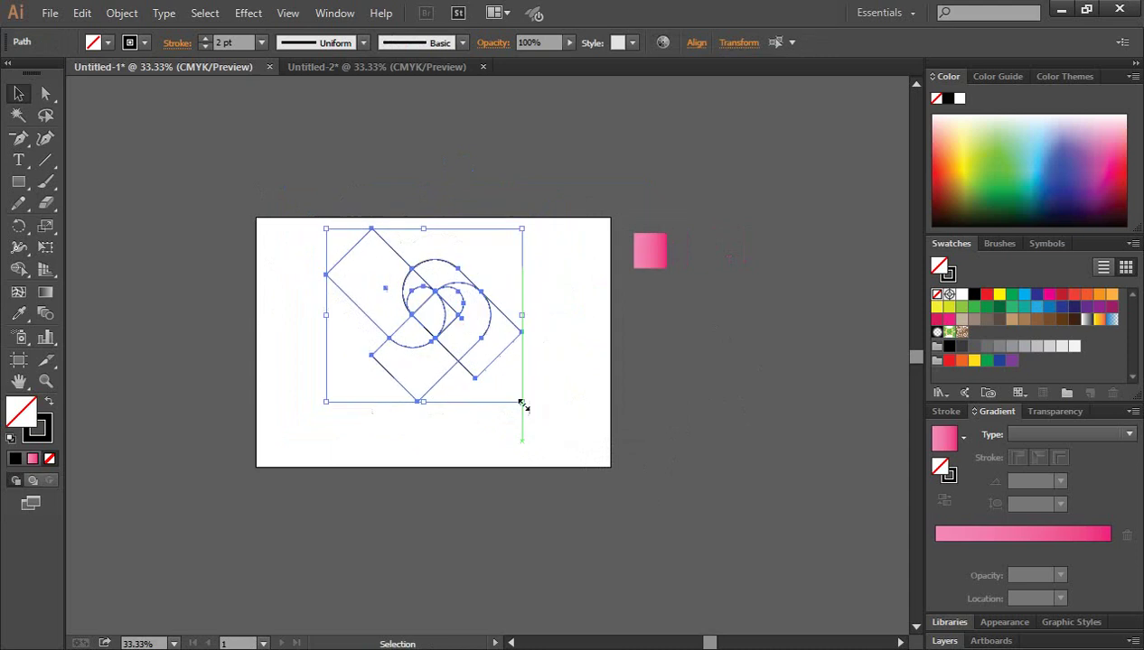
{"action": "left_click_drag", "start_coordinate": [443, 301], "coordinate": [450, 328]}
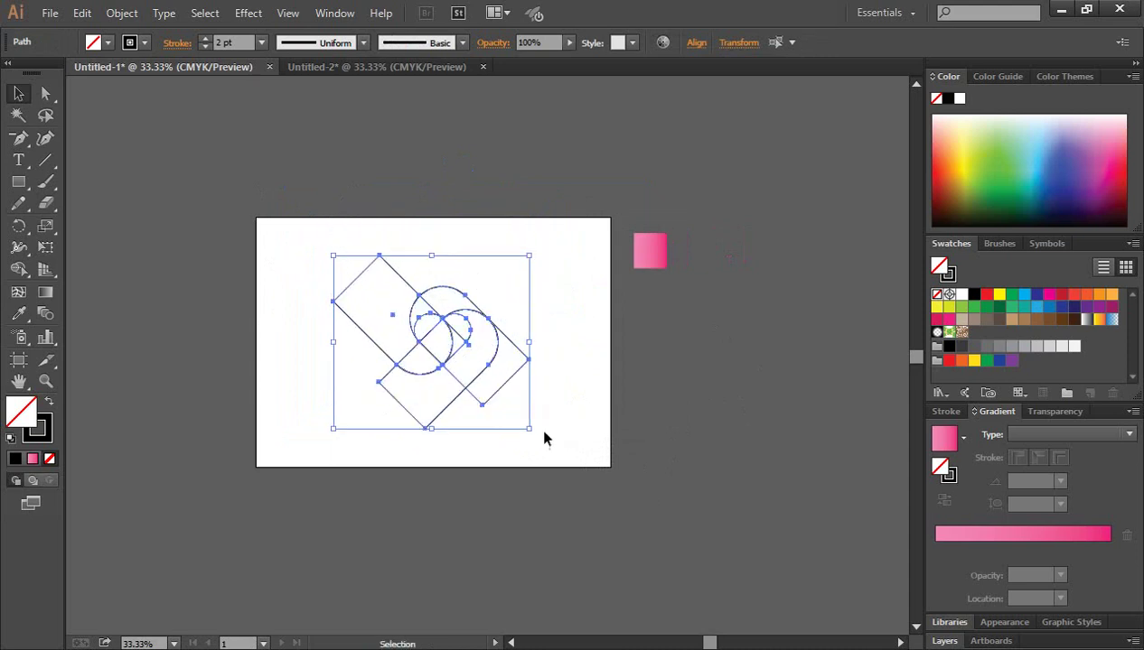
{"action": "left_click_drag", "start_coordinate": [530, 434], "coordinate": [498, 401]}
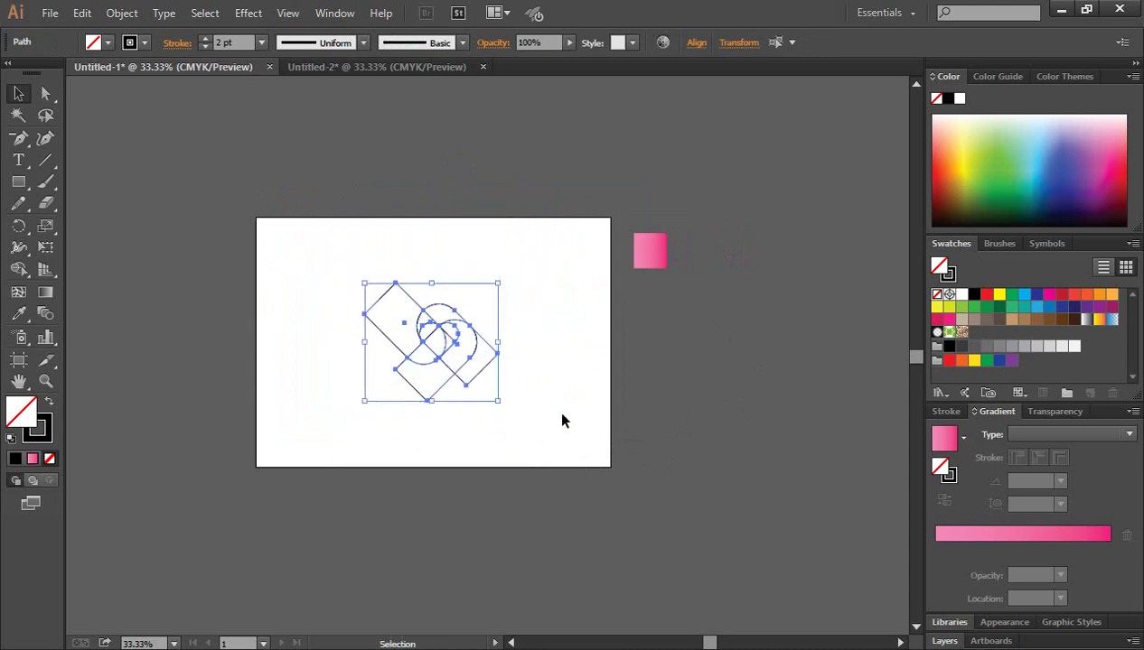
{"action": "left_click", "coordinate": [555, 408]}
{"action": "scroll", "coordinate": [462, 346], "scroll_direction": "up", "scroll_amount": 2}
{"action": "scroll", "coordinate": [467, 365], "scroll_direction": "up", "scroll_amount": 8}
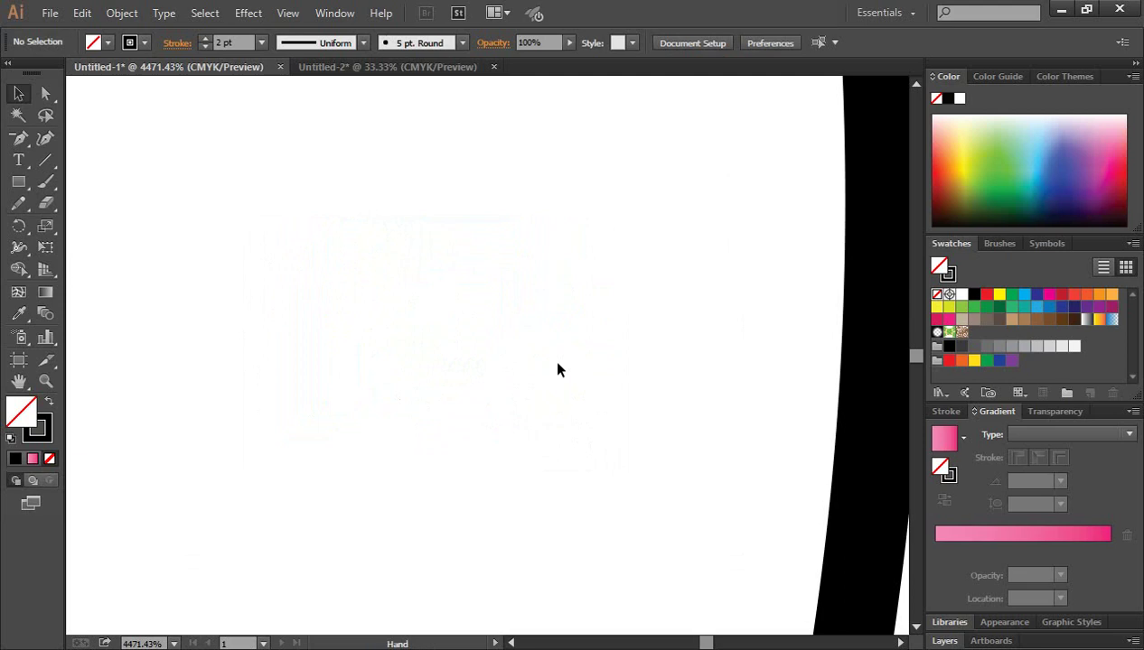
{"action": "scroll", "coordinate": [557, 370], "scroll_direction": "down", "scroll_amount": 3}
{"action": "scroll", "coordinate": [557, 370], "scroll_direction": "down", "scroll_amount": 3}
{"action": "scroll", "coordinate": [557, 370], "scroll_direction": "down", "scroll_amount": 4}
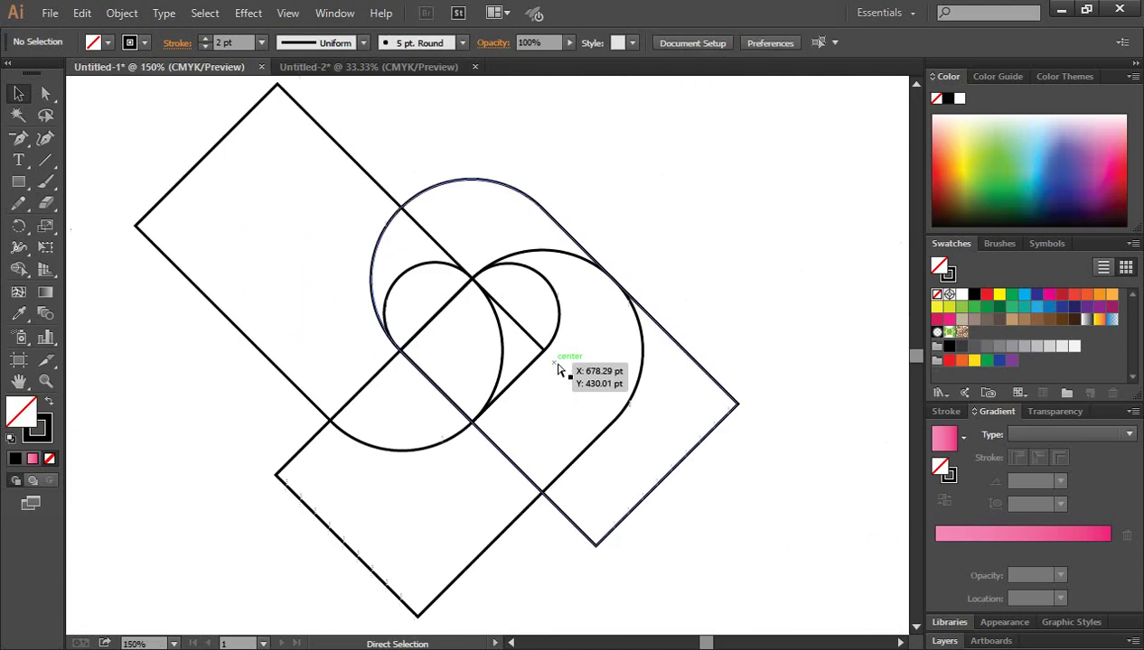
{"action": "scroll", "coordinate": [558, 371], "scroll_direction": "down", "scroll_amount": 1}
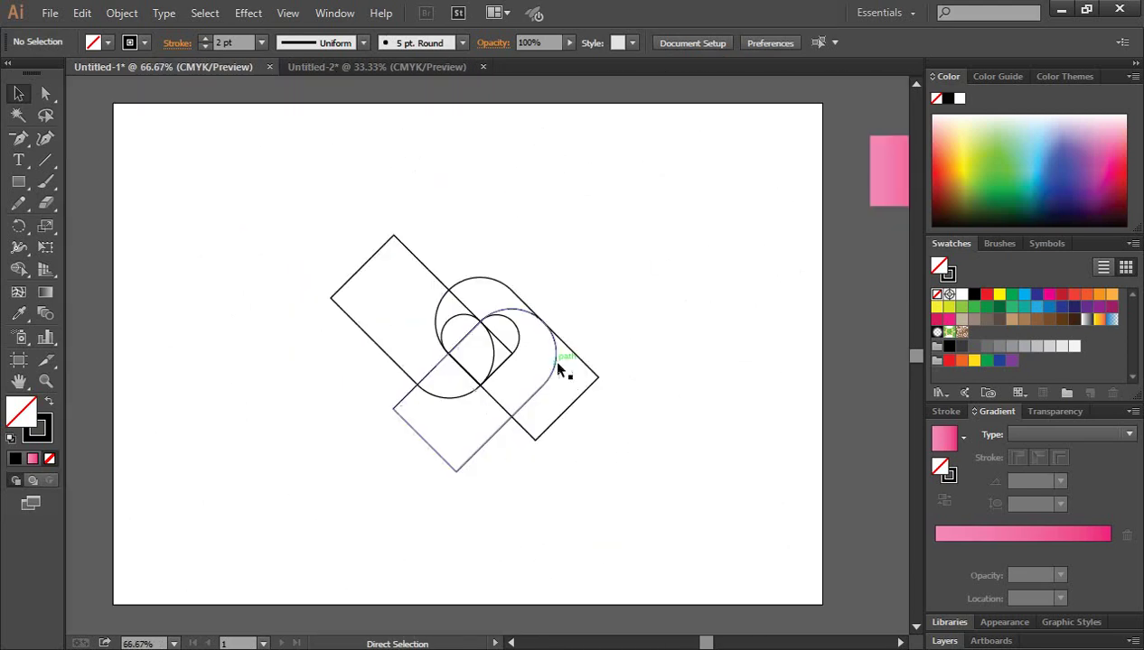
Draw a circle with the Ellipse tool to the right of the heart
{"action": "left_click", "coordinate": [18, 182]}
{"action": "left_click", "coordinate": [100, 224]}
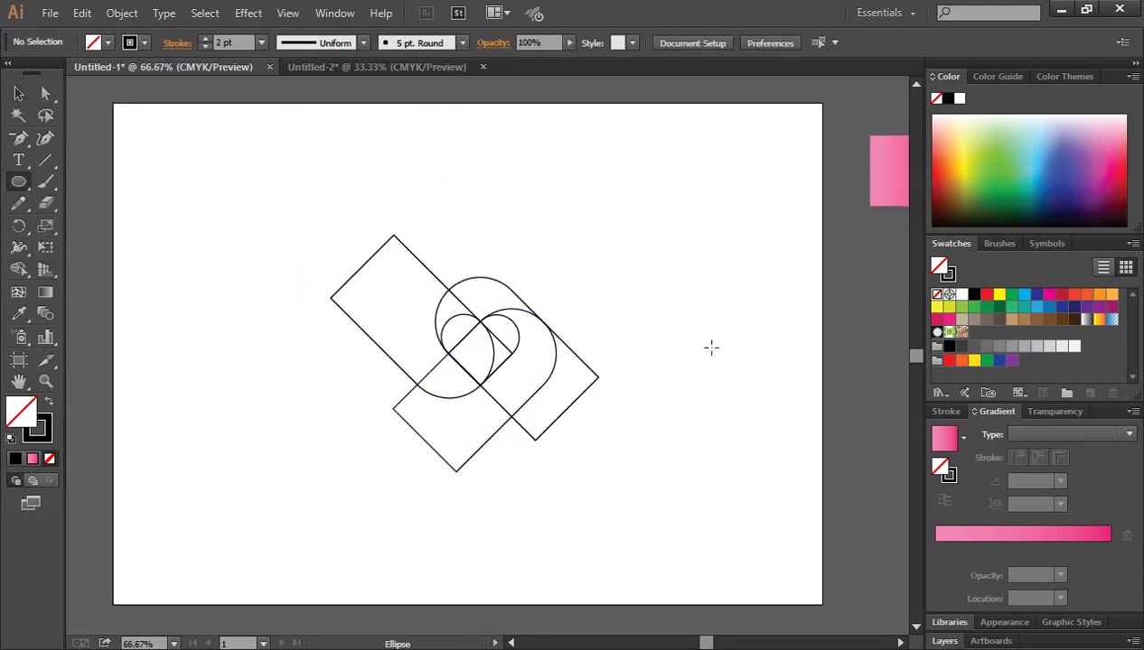
{"action": "left_click_drag", "start_coordinate": [689, 243], "coordinate": [728, 293]}
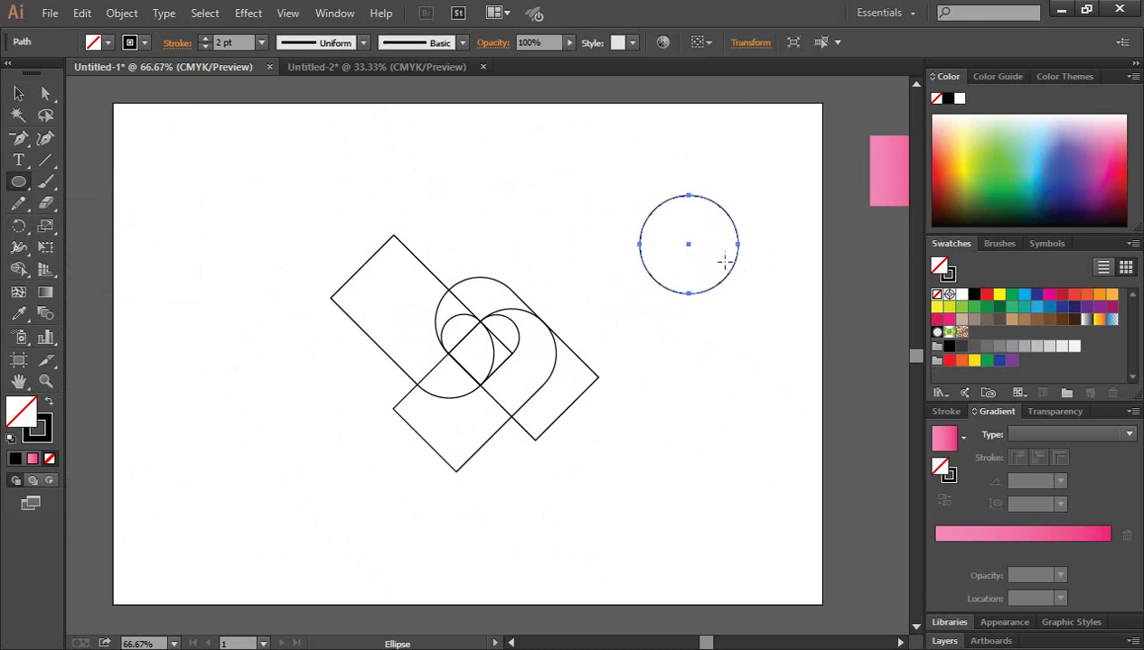
{"action": "key", "text": "v"}
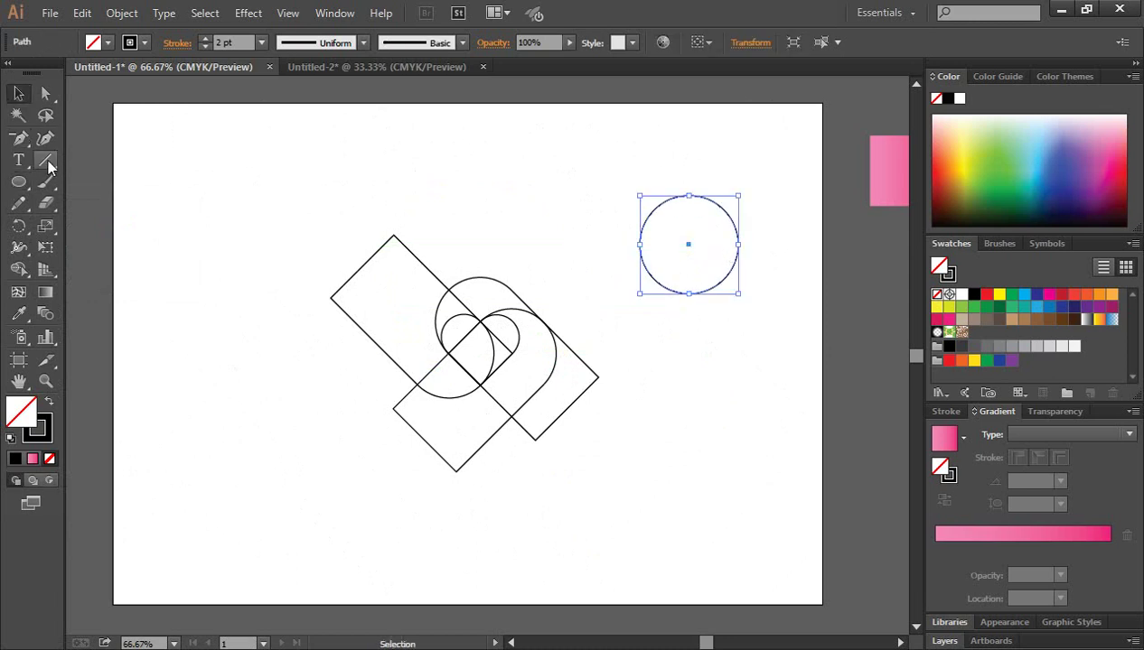
Draw a vertical line through the circle and shift it upward
{"action": "left_click", "coordinate": [46, 160]}
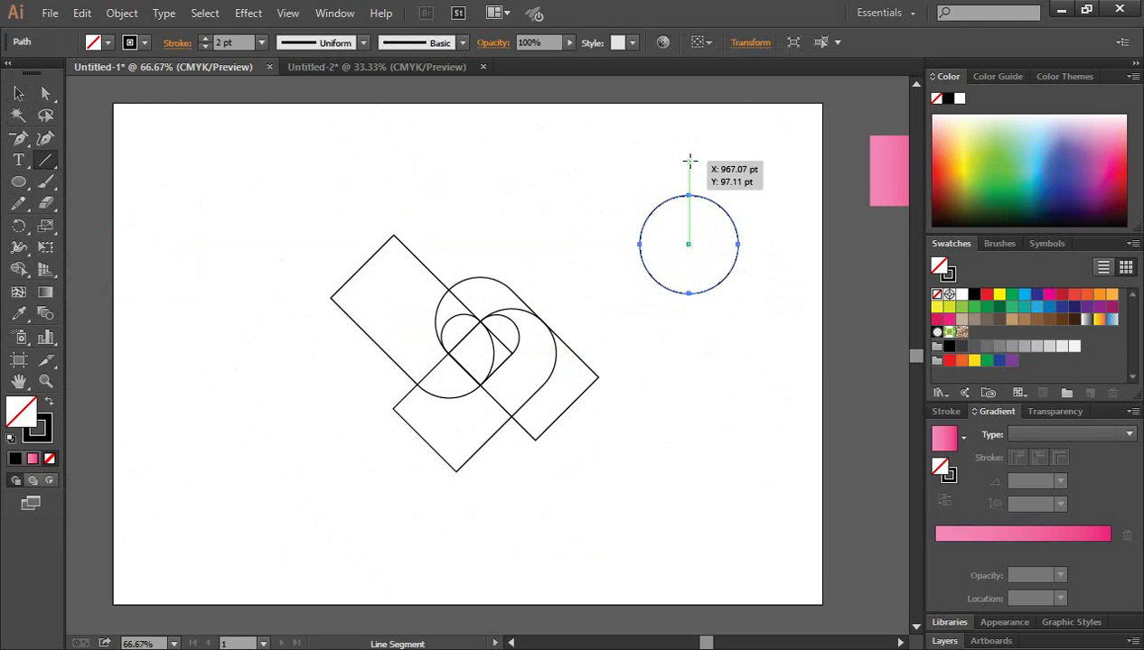
{"action": "left_click_drag", "start_coordinate": [689, 161], "coordinate": [689, 421]}
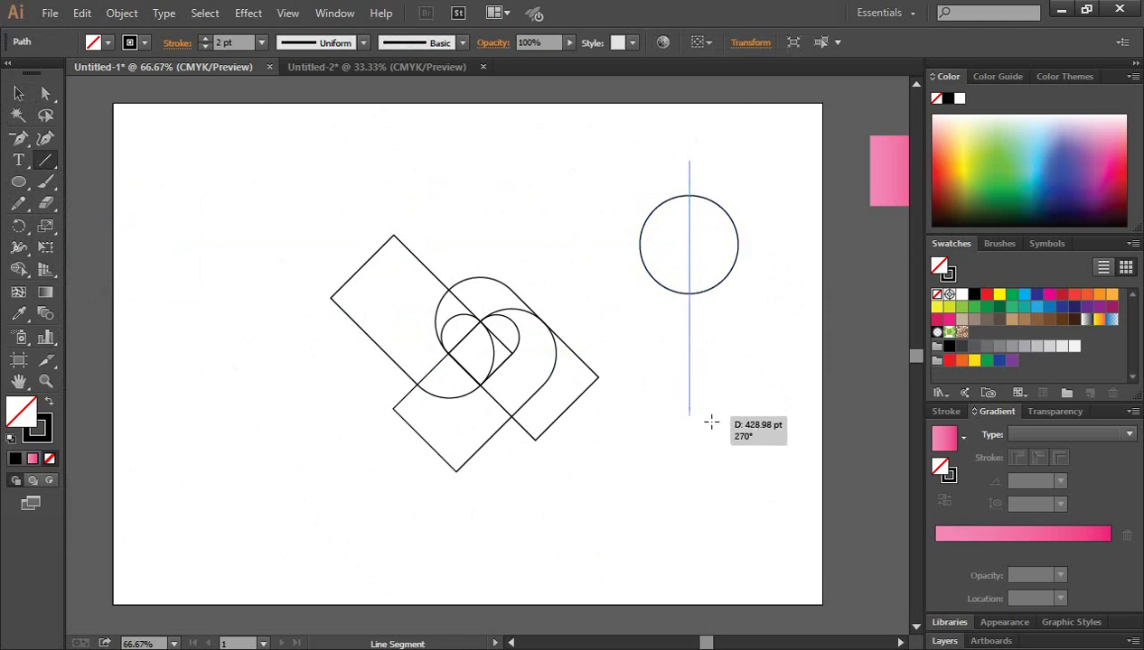
{"action": "key", "text": "v"}
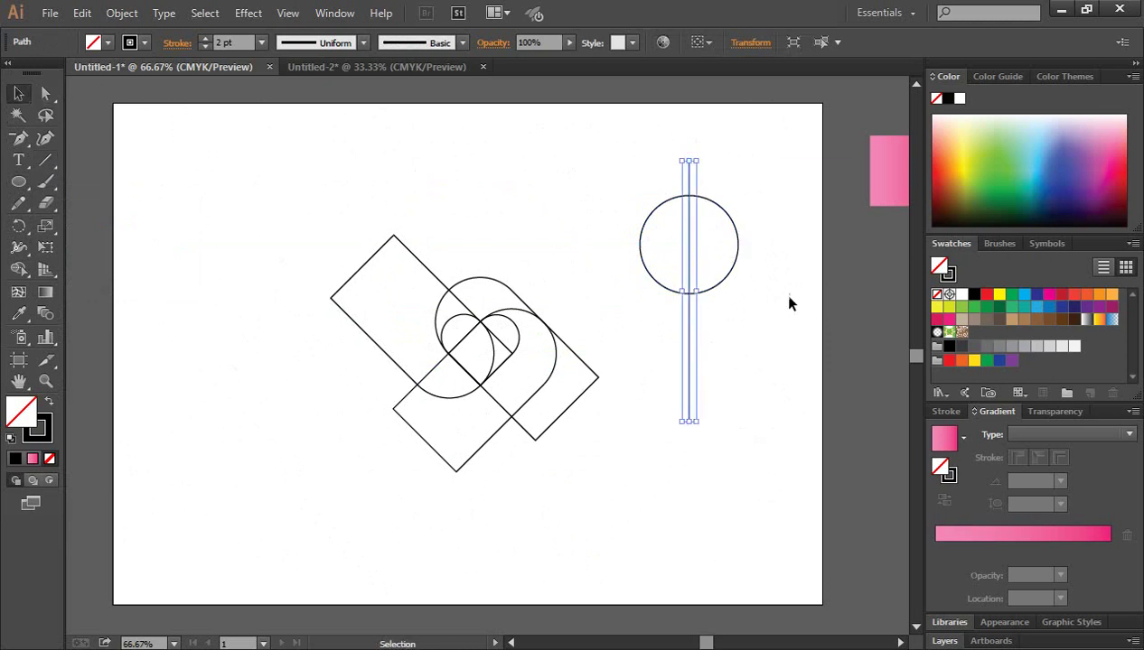
{"action": "left_click", "coordinate": [788, 302]}
{"action": "left_click_drag", "start_coordinate": [689, 263], "coordinate": [688, 217]}
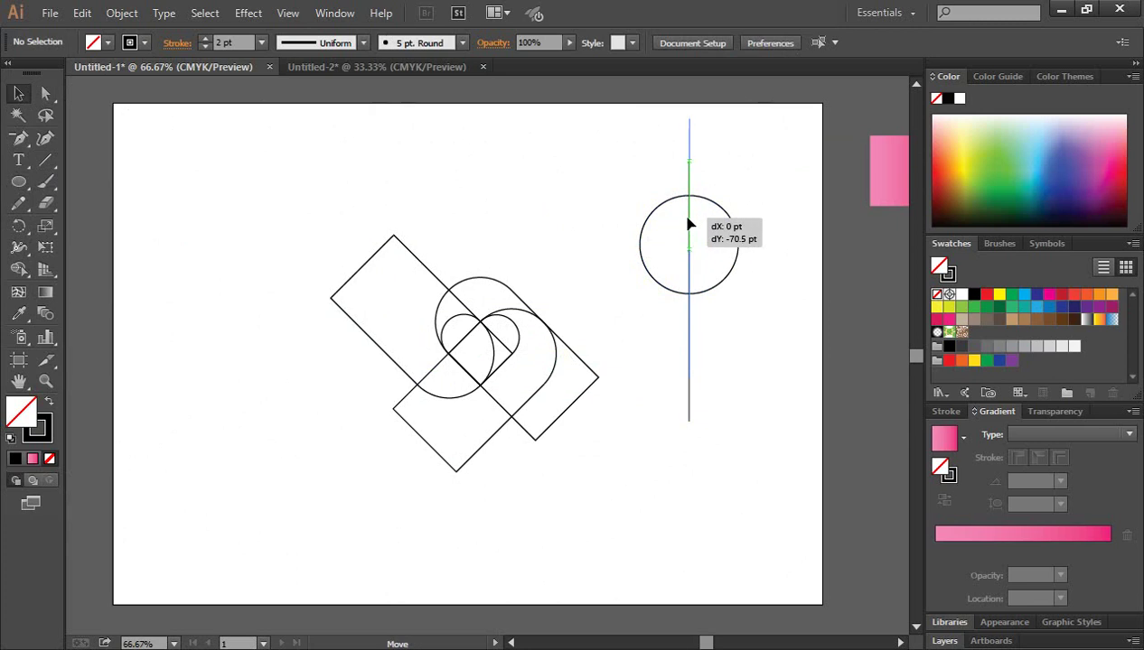
{"action": "left_click_drag", "start_coordinate": [688, 219], "coordinate": [689, 220]}
Add a 90° rotated copy of the line as a horizontal crossbar, then select circle and lines
{"action": "left_click", "coordinate": [753, 222]}
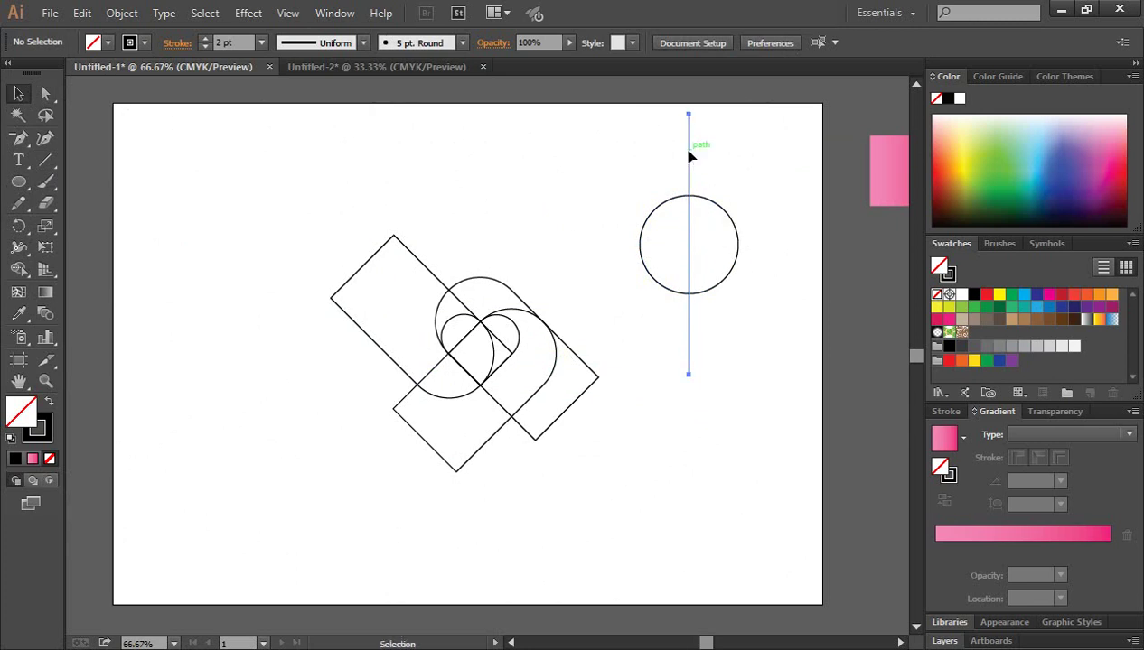
{"action": "left_click", "coordinate": [690, 157]}
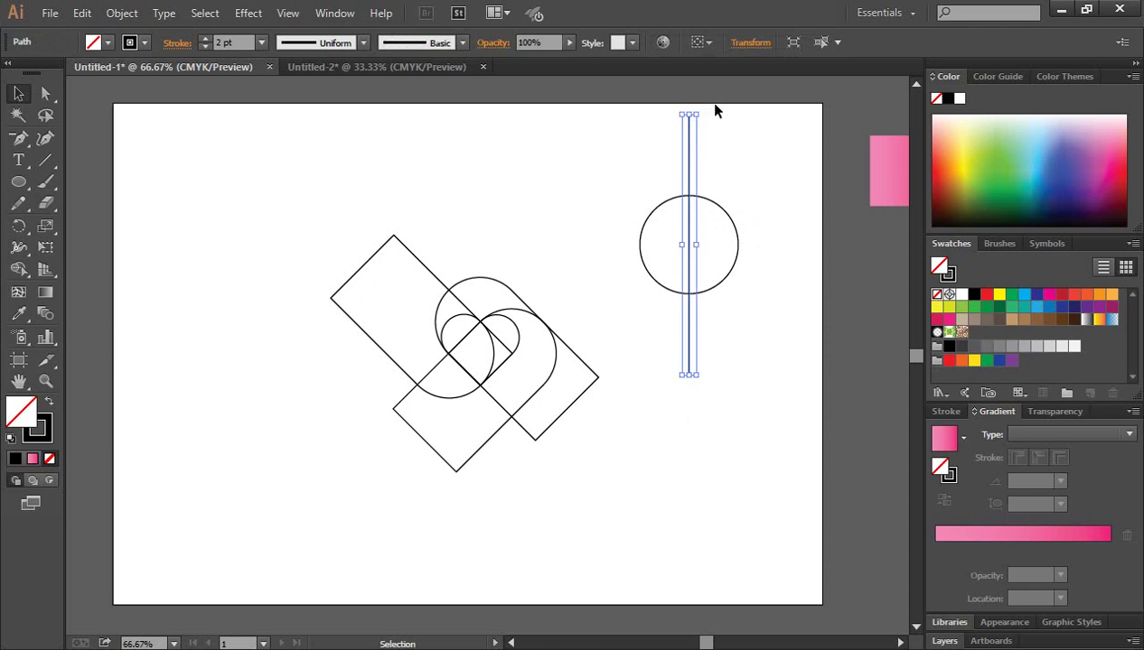
{"action": "left_click_drag", "start_coordinate": [703, 111], "coordinate": [781, 327]}
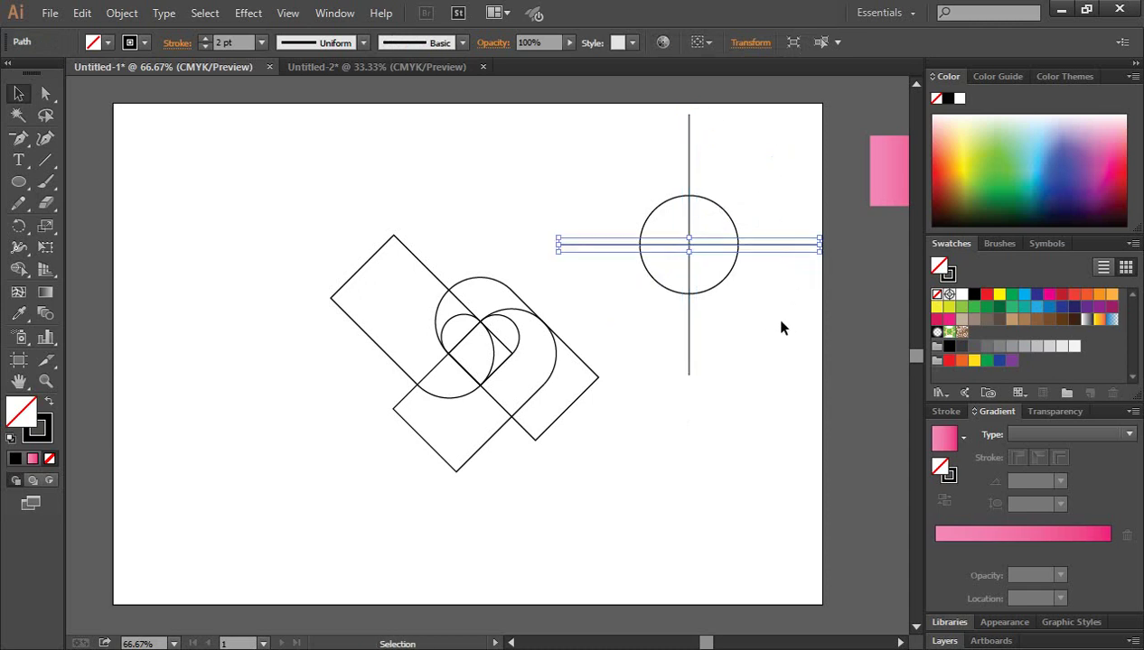
{"action": "left_click", "coordinate": [788, 346]}
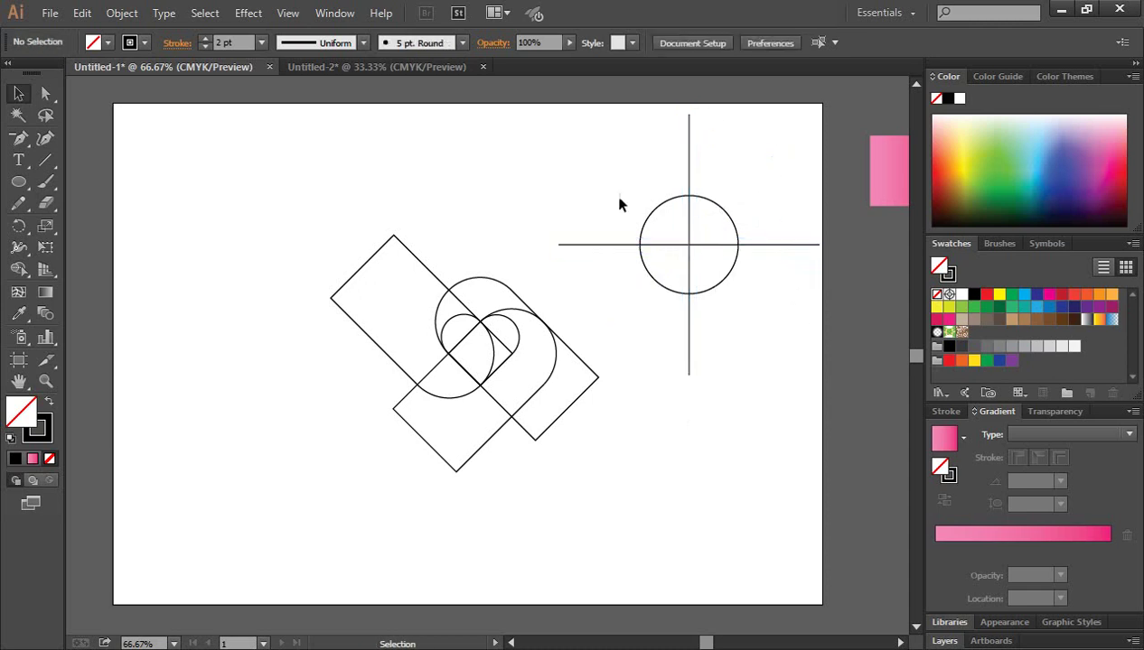
{"action": "left_click_drag", "start_coordinate": [631, 188], "coordinate": [742, 304]}
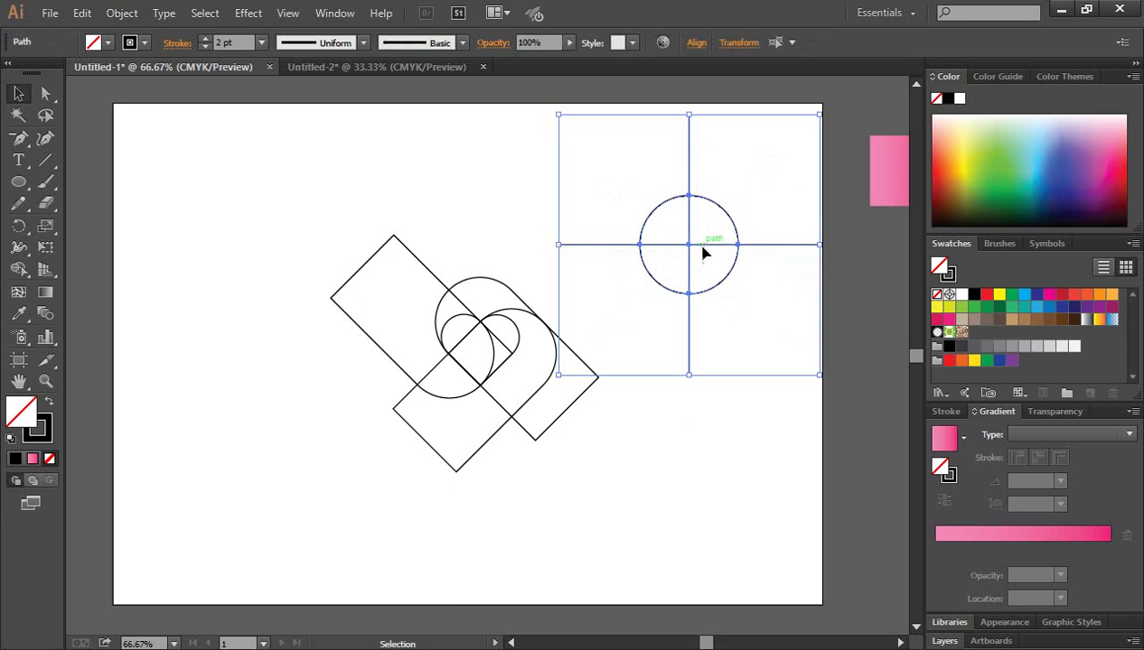
Drag the circle and its crossing lines onto the heart's centre
{"action": "left_click_drag", "start_coordinate": [704, 254], "coordinate": [494, 357]}
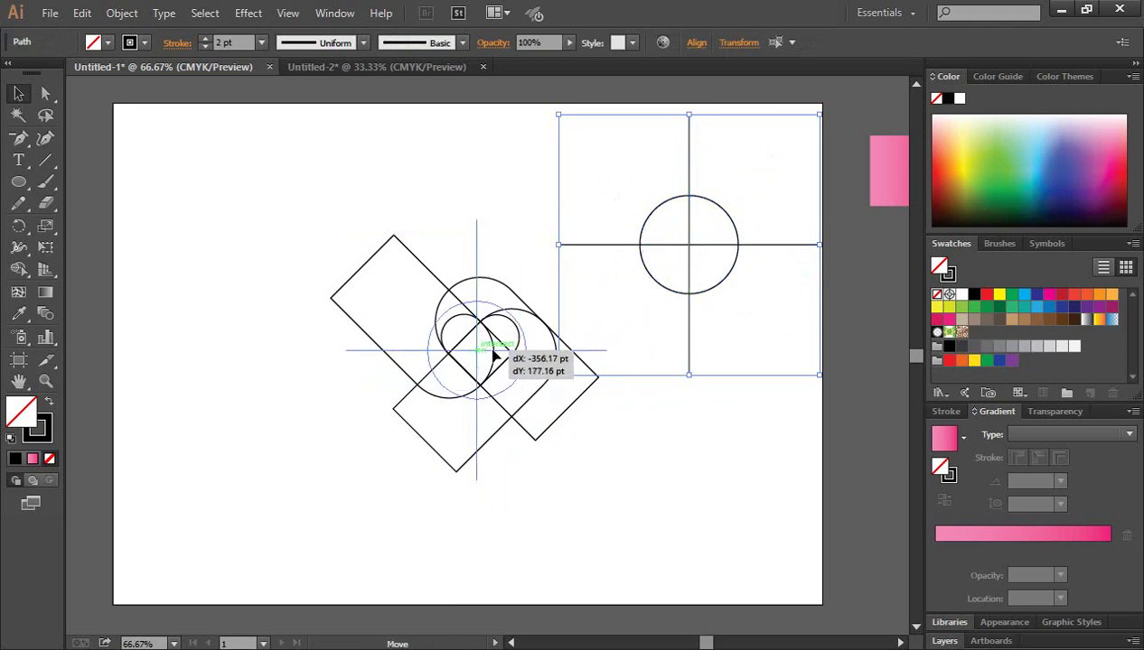
{"action": "left_click_drag", "start_coordinate": [493, 356], "coordinate": [498, 364]}
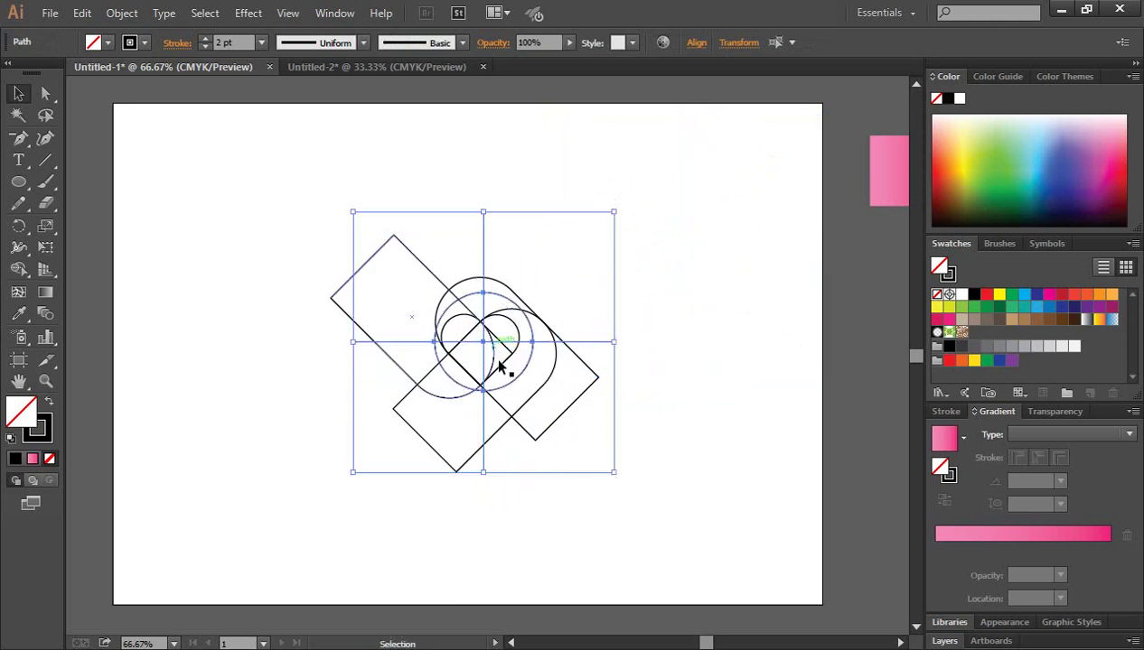
{"action": "left_click", "coordinate": [500, 371], "text": "ctrl"}
{"action": "left_click", "coordinate": [499, 372], "text": "ctrl"}
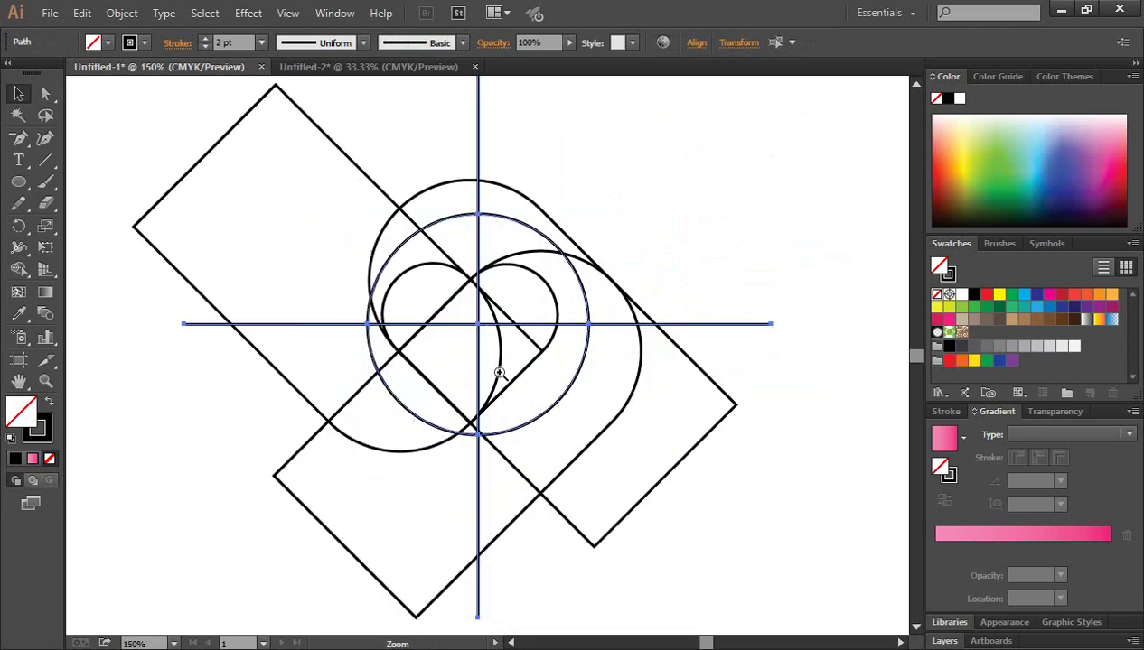
{"action": "left_click", "coordinate": [499, 371], "text": "ctrl"}
{"action": "left_click", "coordinate": [476, 340], "text": "ctrl"}
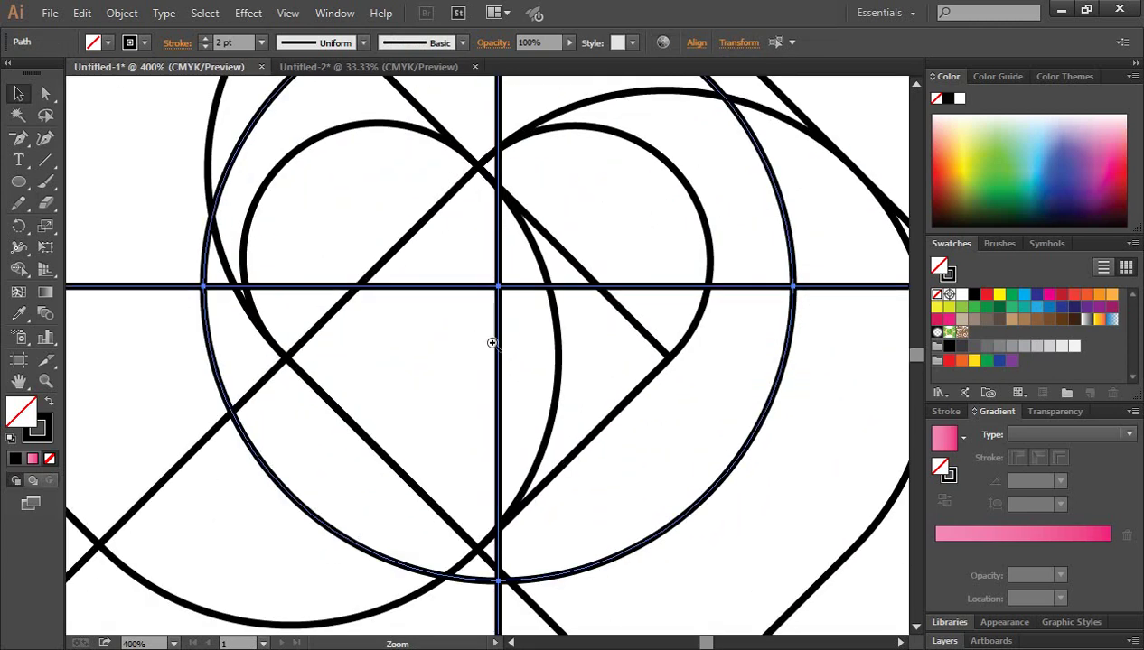
Nudge the circle and cross slightly left so the crossing aligns with the heart's central point
{"action": "mouse_move", "coordinate": [480, 338]}
{"action": "left_mouse_down"}
{"action": "mouse_move", "coordinate": [582, 395]}
{"action": "mouse_move", "coordinate": [520, 362]}
{"action": "left_mouse_up"}
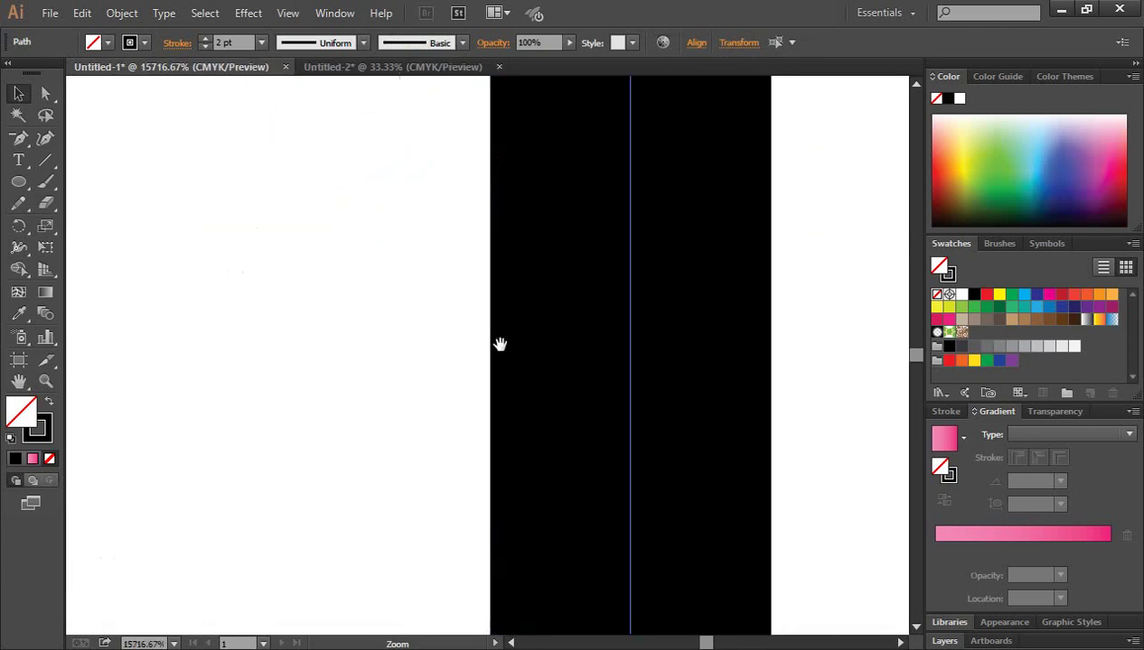
{"action": "left_click", "coordinate": [503, 351], "text": "ctrl+alt"}
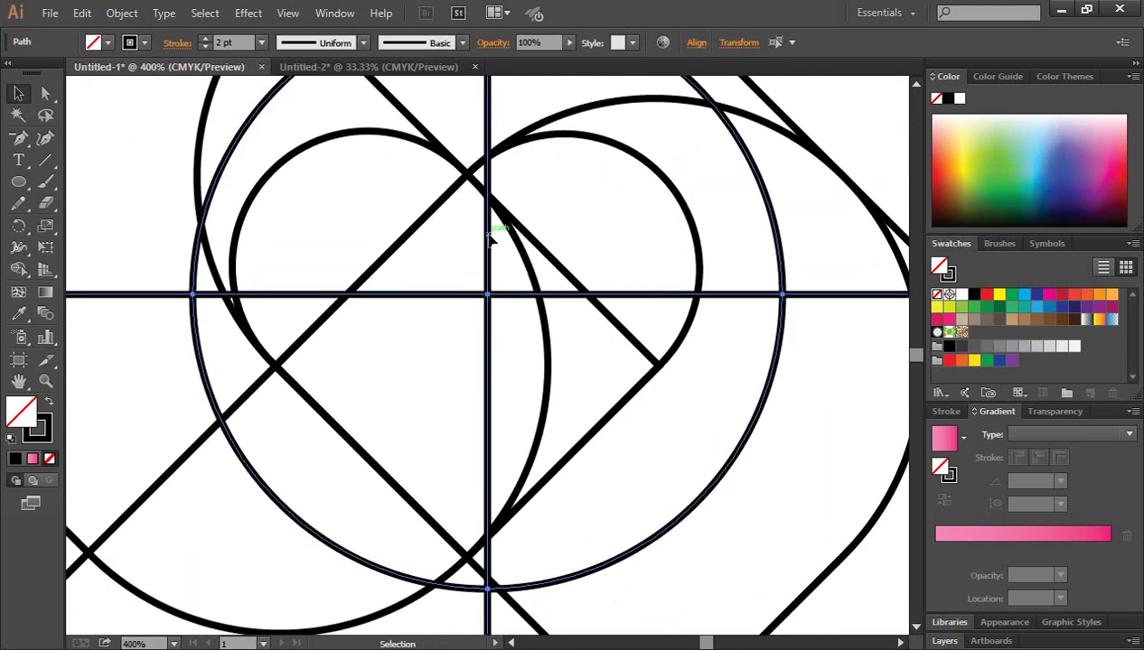
{"action": "key", "text": "ctrl+a"}
{"action": "left_click_drag", "start_coordinate": [494, 301], "coordinate": [477, 300]}
{"action": "key", "text": "ctrl+minus"}
{"action": "key", "text": "ctrl+minus"}
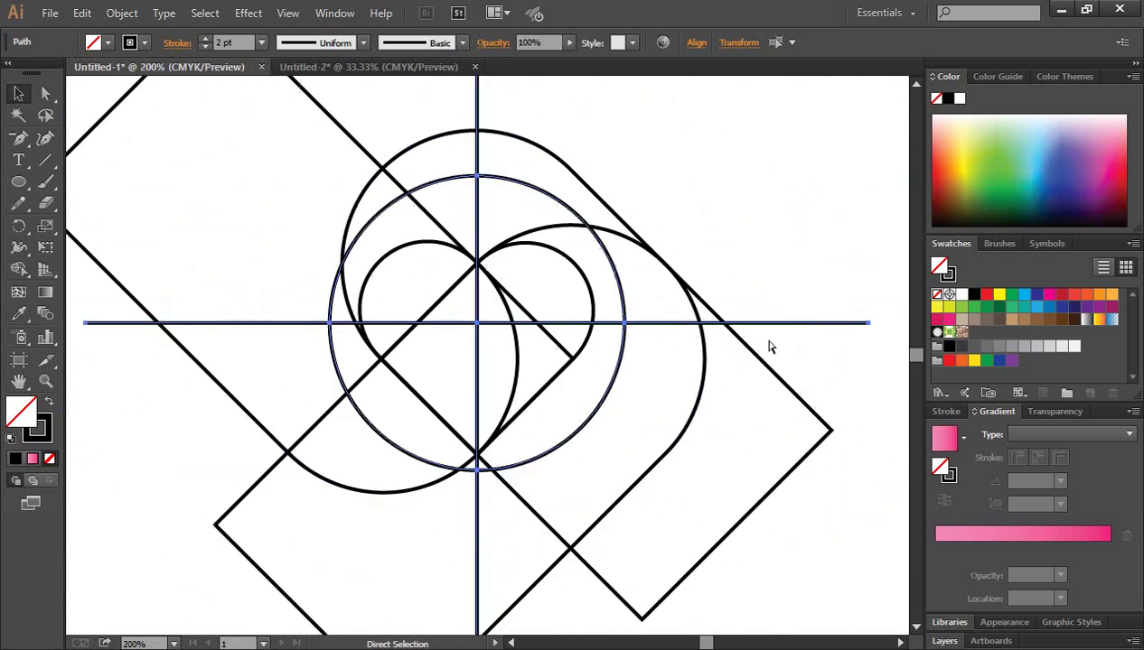
{"action": "key", "text": "ctrl+minus"}
{"action": "key", "text": "ctrl+minus"}
Stretch the circle's top up to the heart's top point
{"action": "left_click", "coordinate": [763, 397]}
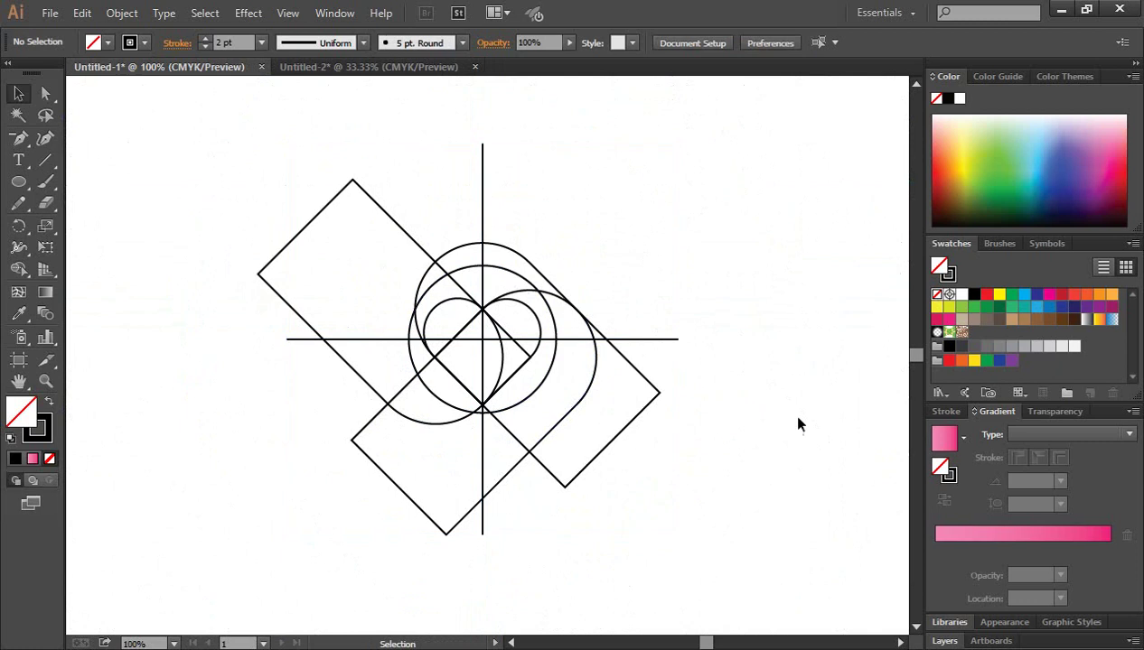
{"action": "left_click", "coordinate": [506, 274]}
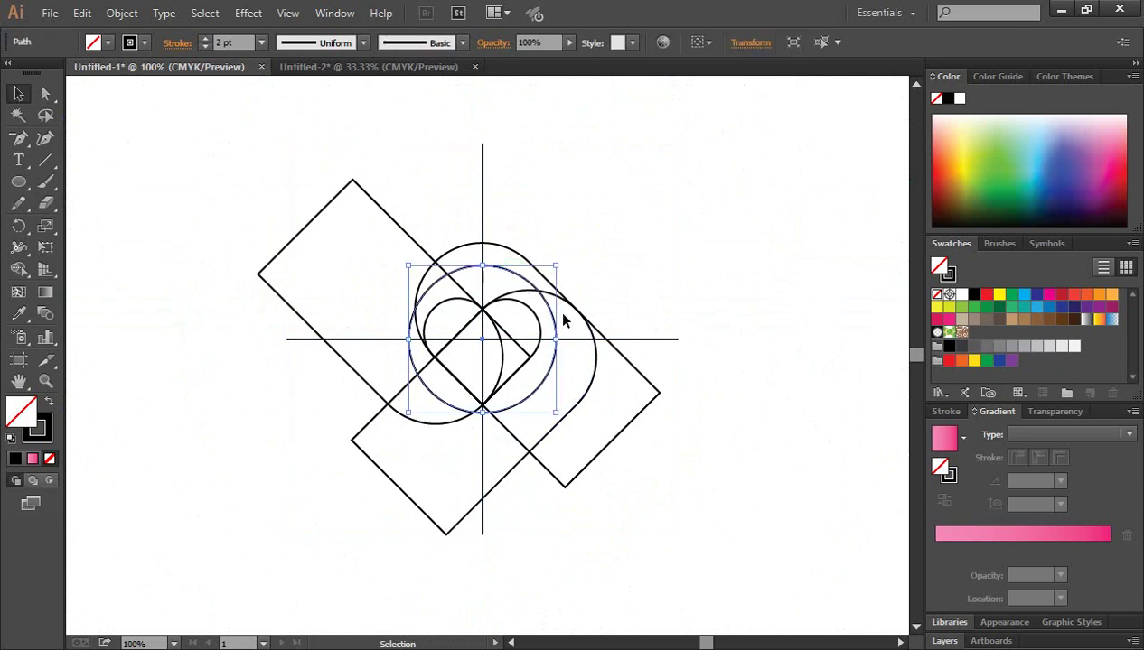
{"action": "left_click", "coordinate": [795, 266]}
{"action": "key", "text": "ctrl+plus"}
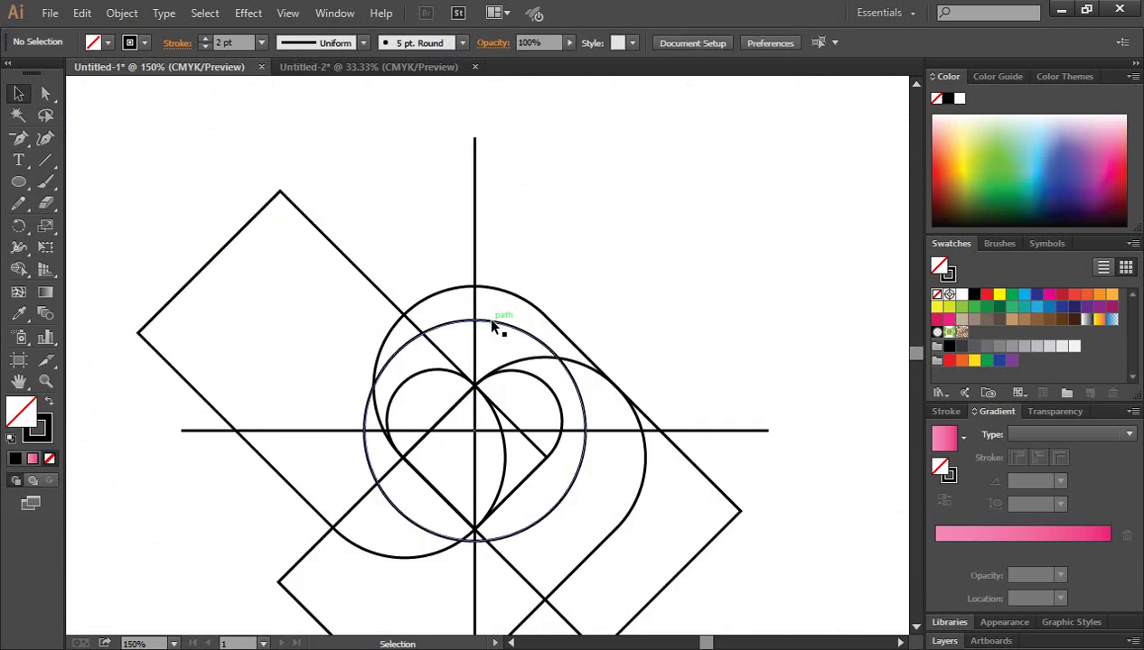
{"action": "left_click", "coordinate": [493, 325]}
{"action": "left_click_drag", "start_coordinate": [474, 321], "coordinate": [478, 287]}
Stretch the circle's bottom down until it encloses the heart at about 241 pt
{"action": "scroll", "coordinate": [836, 365], "scroll_direction": "down", "scroll_amount": 2}
{"action": "scroll", "coordinate": [830, 388], "scroll_direction": "down", "scroll_amount": 1}
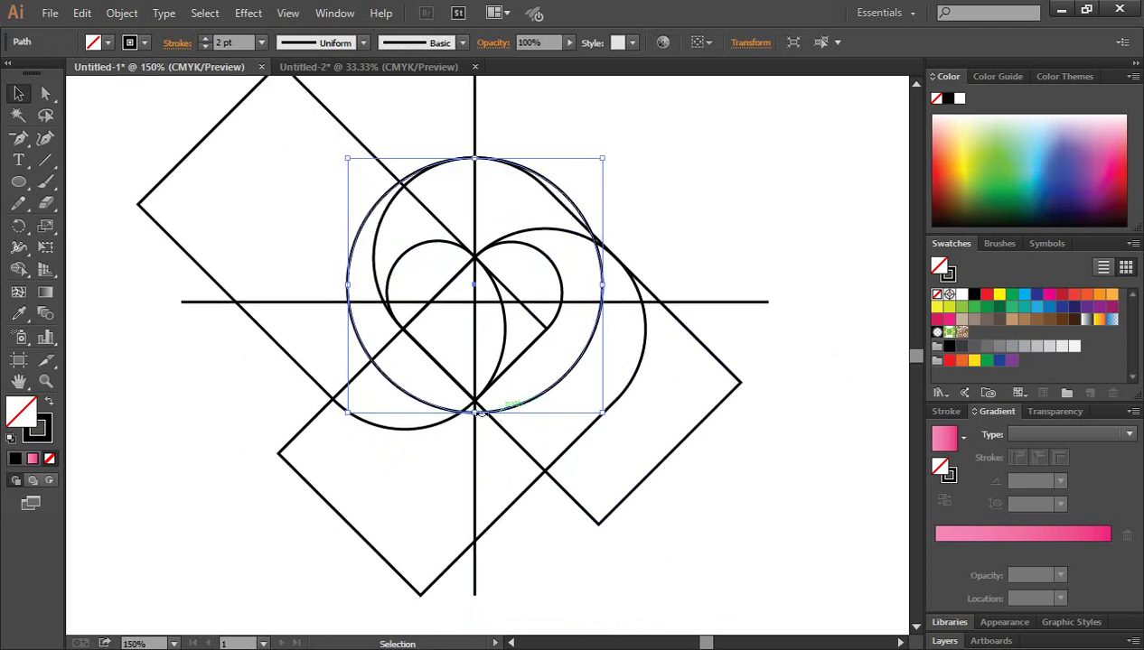
{"action": "left_click_drag", "start_coordinate": [474, 413], "coordinate": [479, 485]}
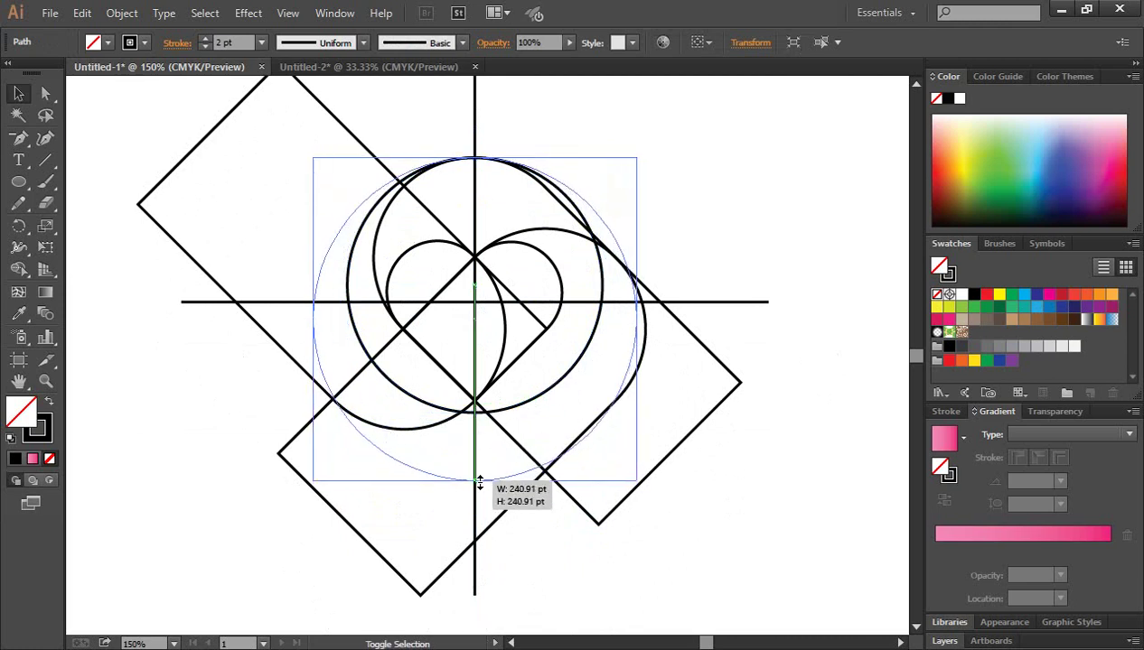
{"action": "left_click_drag", "start_coordinate": [479, 485], "coordinate": [475, 481]}
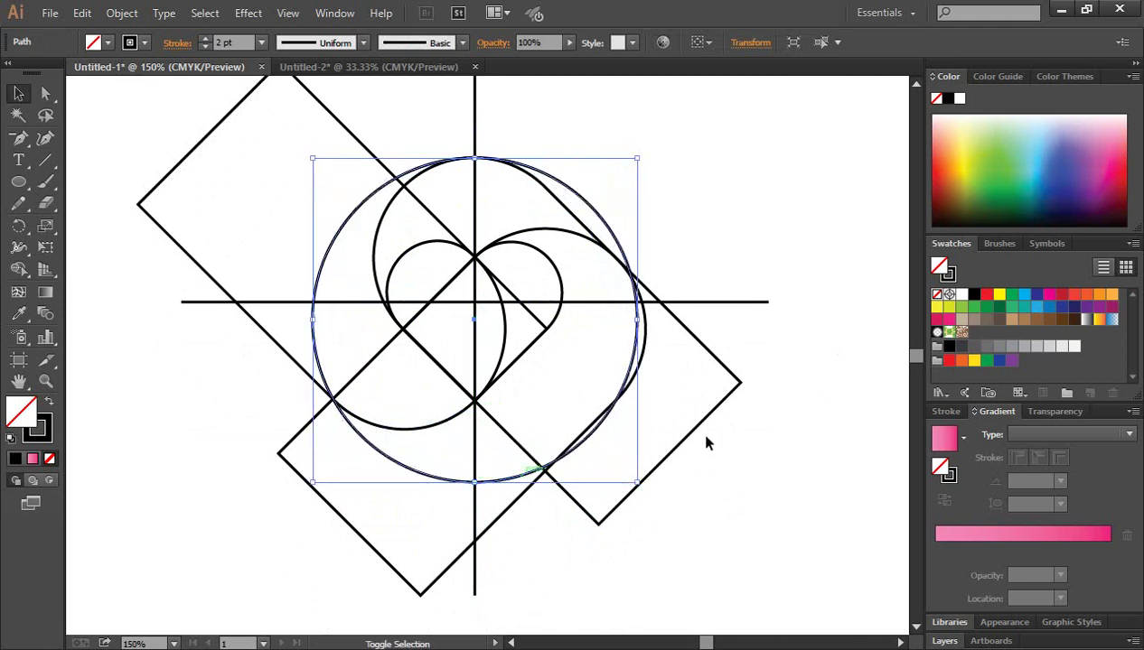
{"action": "left_click", "coordinate": [794, 409]}
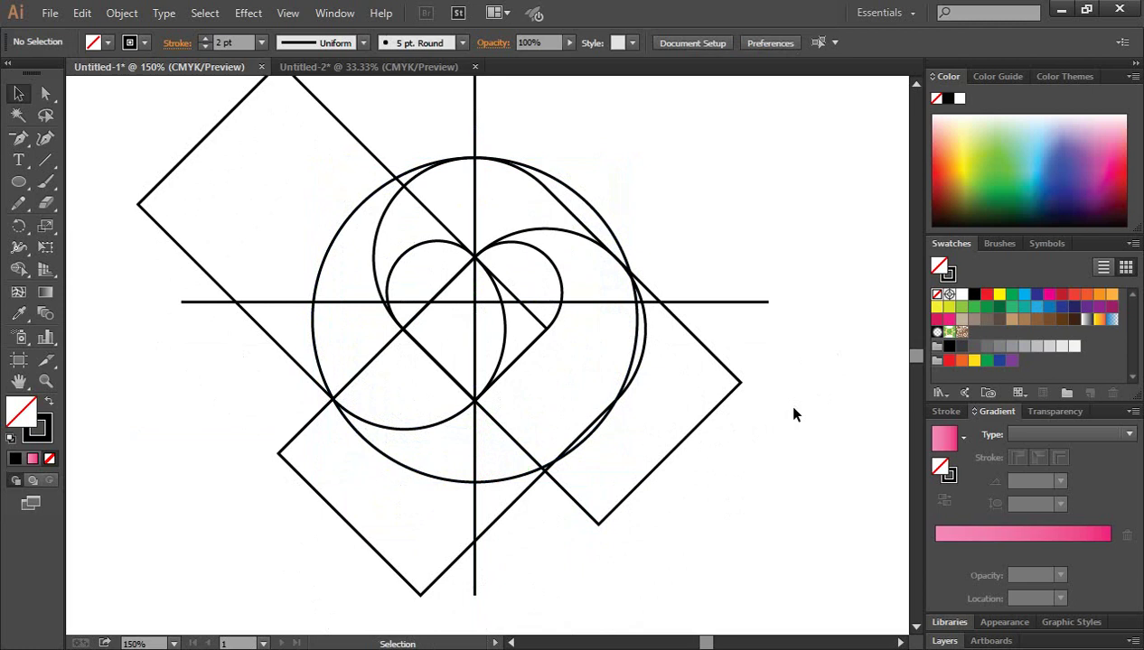
{"action": "key", "text": "ctrl+minus"}
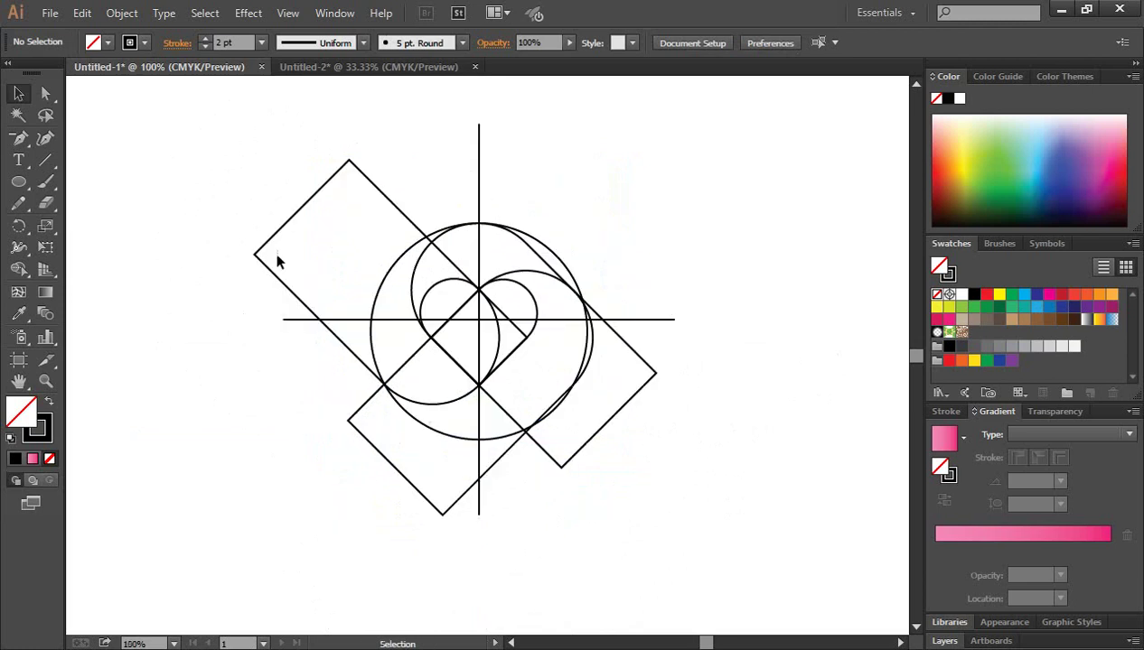
Select the construction artwork and Shape Builder-merge the lower-left region with the one above in black
{"action": "left_click_drag", "start_coordinate": [196, 115], "coordinate": [725, 516]}
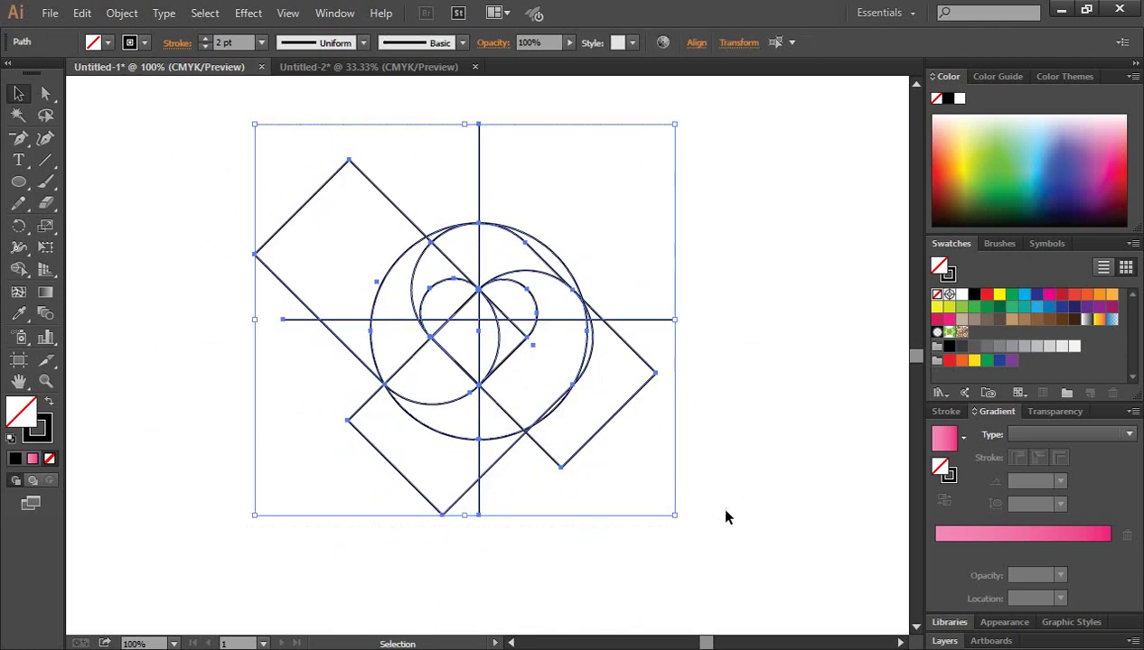
{"action": "left_click", "coordinate": [19, 270]}
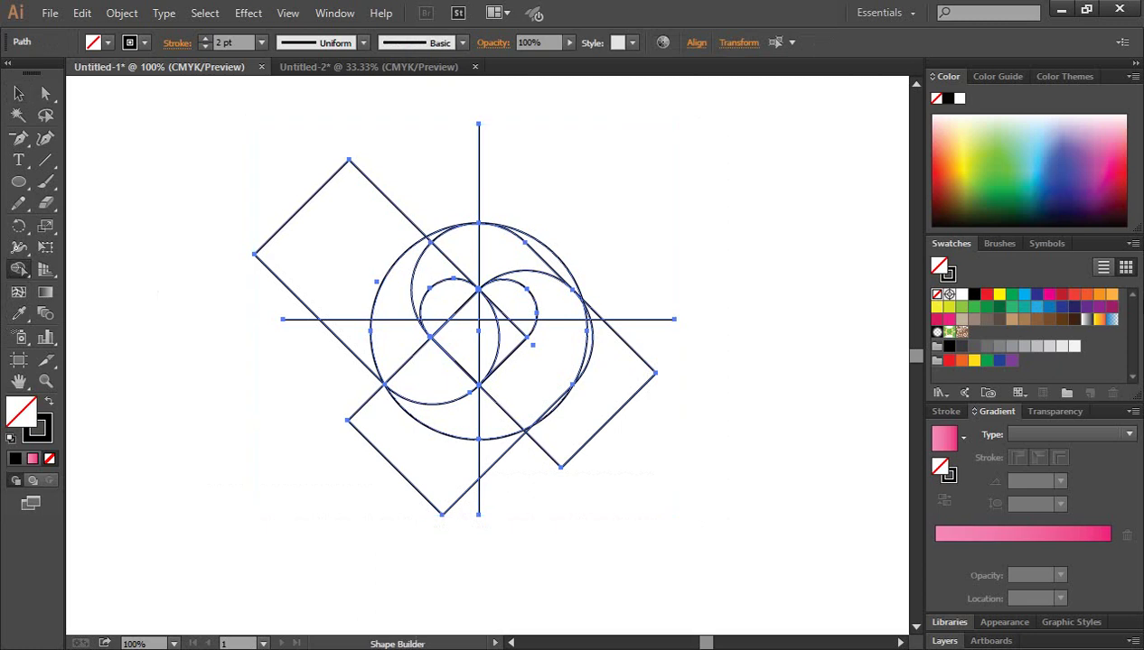
{"action": "left_click", "coordinate": [974, 295]}
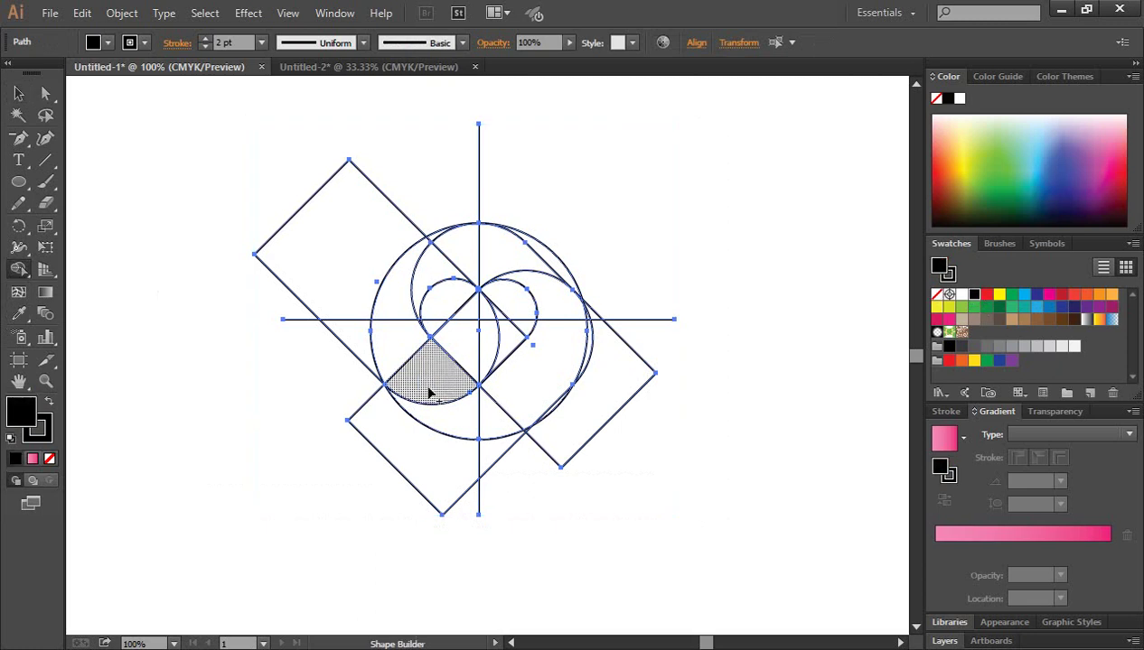
{"action": "mouse_move", "coordinate": [430, 392]}
{"action": "left_mouse_down"}
{"action": "mouse_move", "coordinate": [397, 359]}
{"action": "mouse_move", "coordinate": [391, 311]}
{"action": "left_mouse_up"}
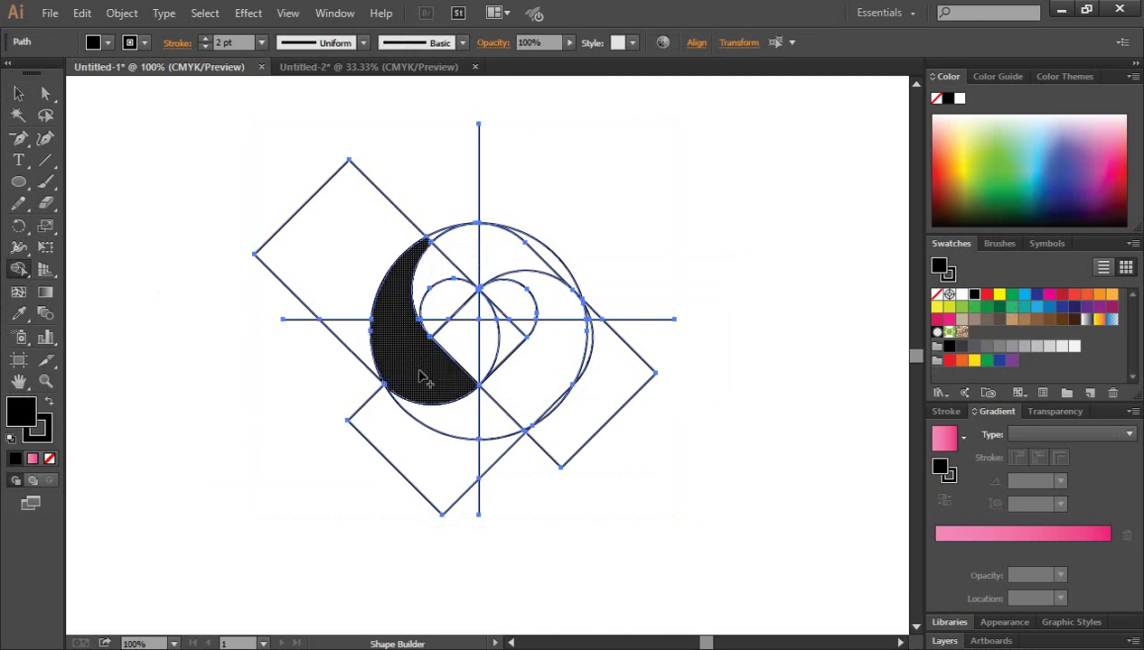
Merge the thin sliver at the top into the black crescent so it reaches the outer circle
{"action": "left_click", "coordinate": [488, 369], "text": "ctrl"}
{"action": "left_click", "coordinate": [469, 367], "text": "ctrl"}
{"action": "left_click", "coordinate": [466, 363], "text": "ctrl"}
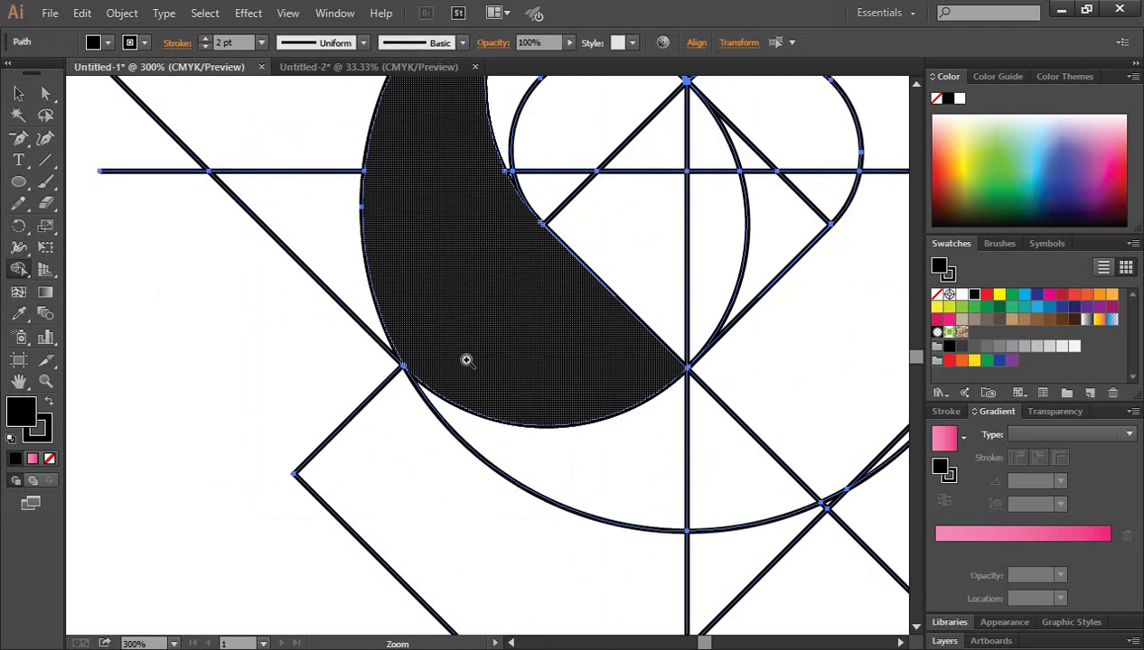
{"action": "left_click", "coordinate": [458, 345], "text": "ctrl"}
{"action": "left_click", "coordinate": [469, 351], "text": "ctrl"}
{"action": "left_click", "coordinate": [493, 361], "text": "ctrl"}
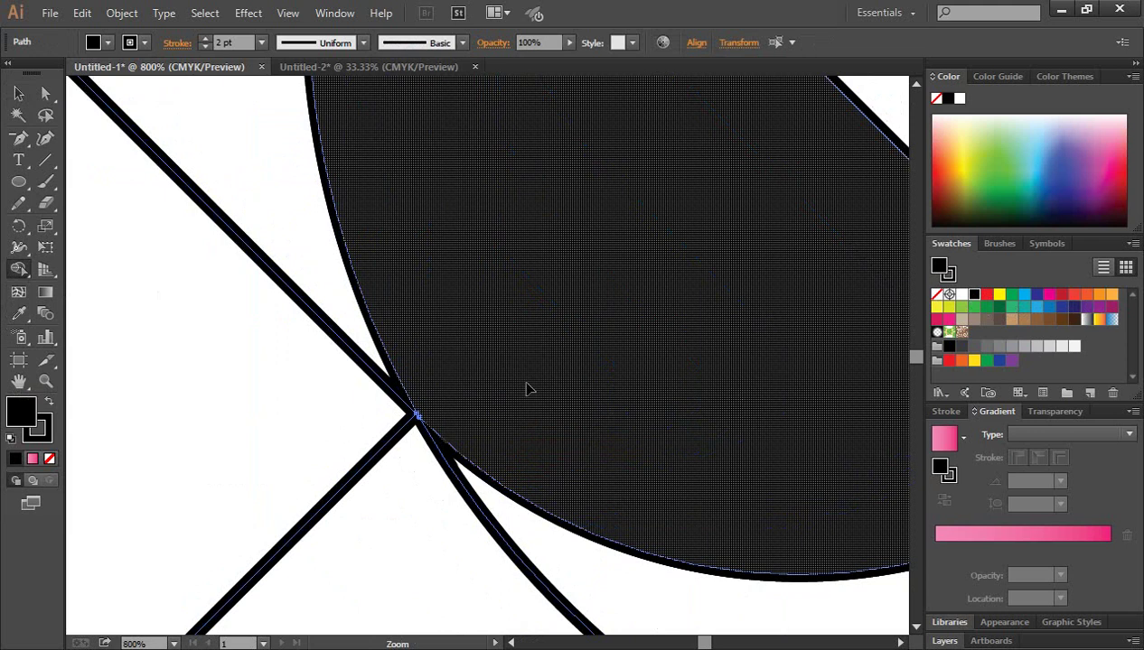
{"action": "key", "text": "ctrl+minus"}
{"action": "key", "text": "ctrl+minus"}
{"action": "key", "text": "ctrl+minus"}
{"action": "key", "text": "ctrl+minus"}
{"action": "scroll", "coordinate": [587, 298], "scroll_direction": "up", "scroll_amount": 2}
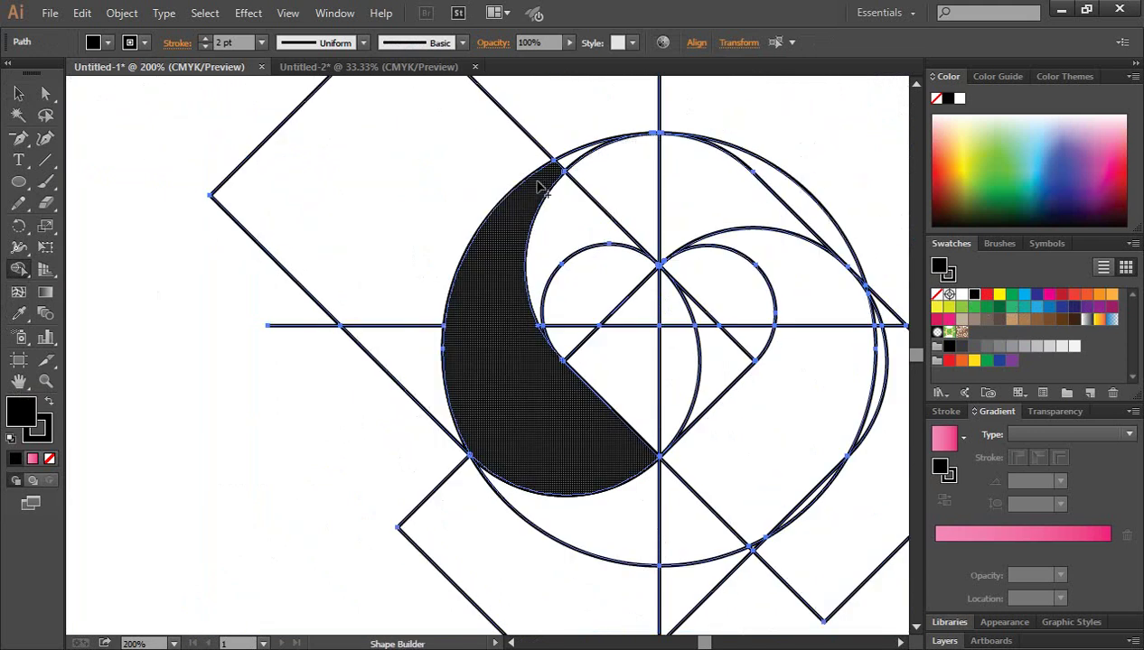
{"action": "left_click_drag", "start_coordinate": [539, 187], "coordinate": [633, 165]}
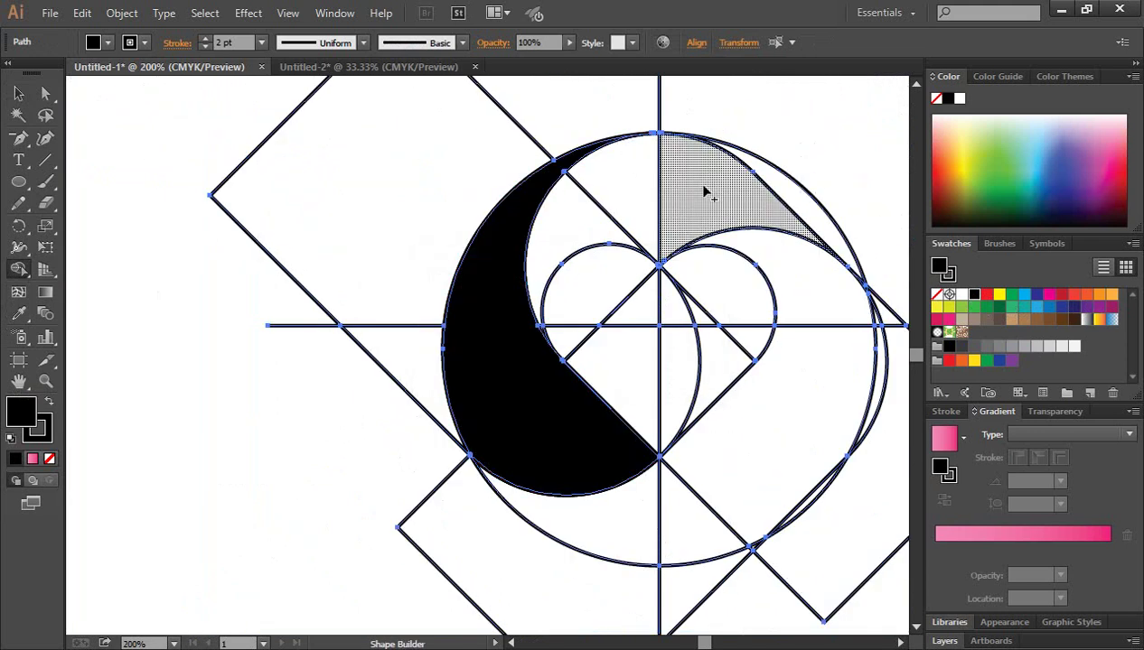
{"action": "key", "text": "ctrl+minus"}
{"action": "key", "text": "ctrl+minus"}
{"action": "left_click", "coordinate": [605, 370]}
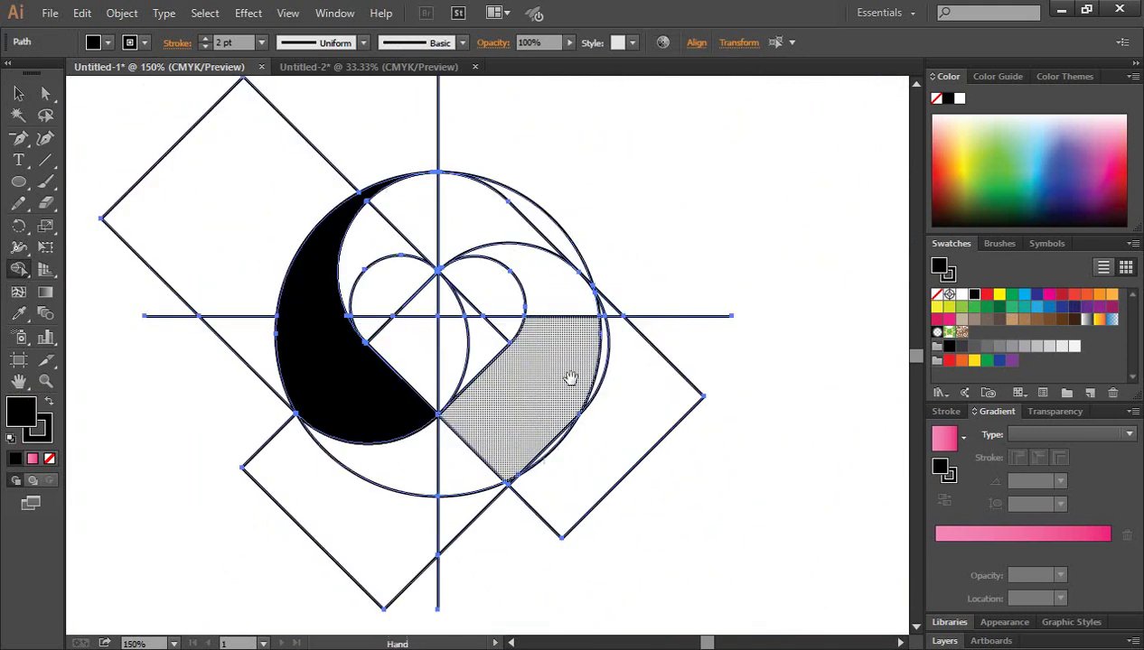
{"action": "left_click_drag", "start_coordinate": [567, 380], "coordinate": [627, 352]}
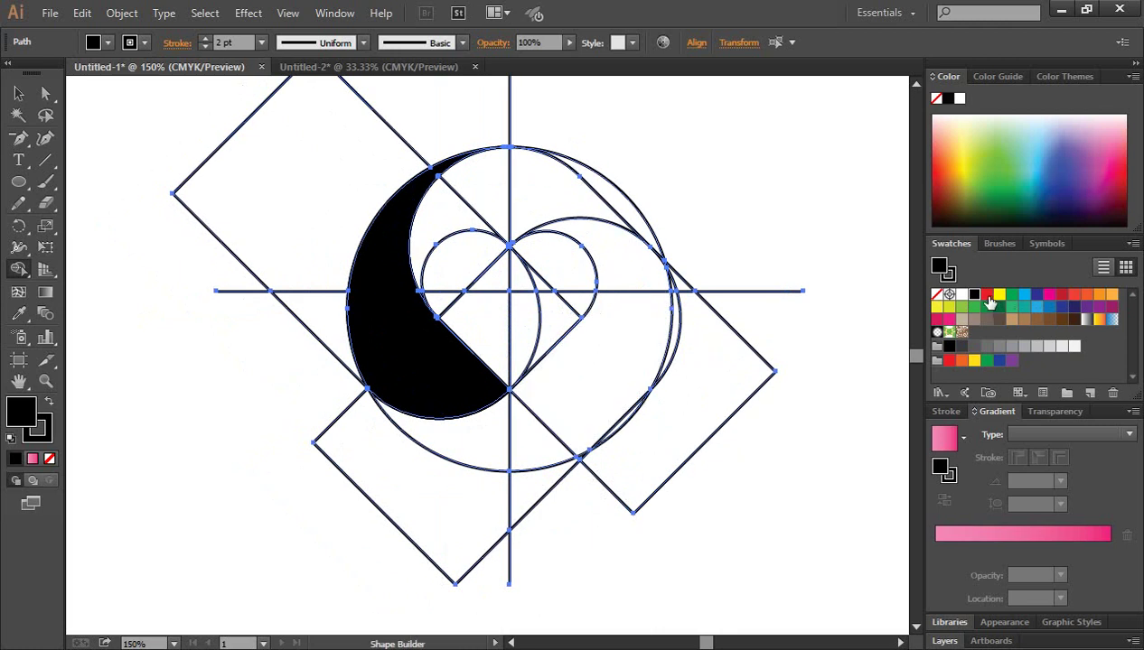
Merge the lower crescent, right sector and heart's right lobe into one red-filled band
{"action": "left_click", "coordinate": [987, 296]}
{"action": "left_click", "coordinate": [477, 431]}
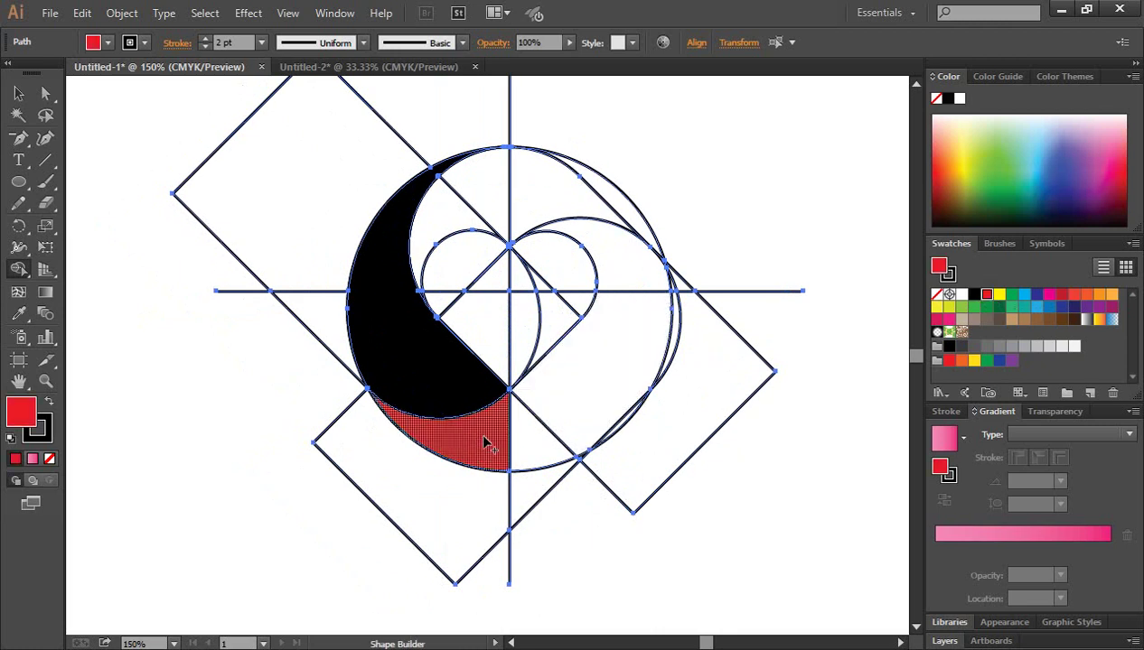
{"action": "mouse_move", "coordinate": [477, 434]}
{"action": "left_mouse_down"}
{"action": "mouse_move", "coordinate": [511, 426]}
{"action": "mouse_move", "coordinate": [503, 449]}
{"action": "mouse_move", "coordinate": [562, 426]}
{"action": "left_mouse_up"}
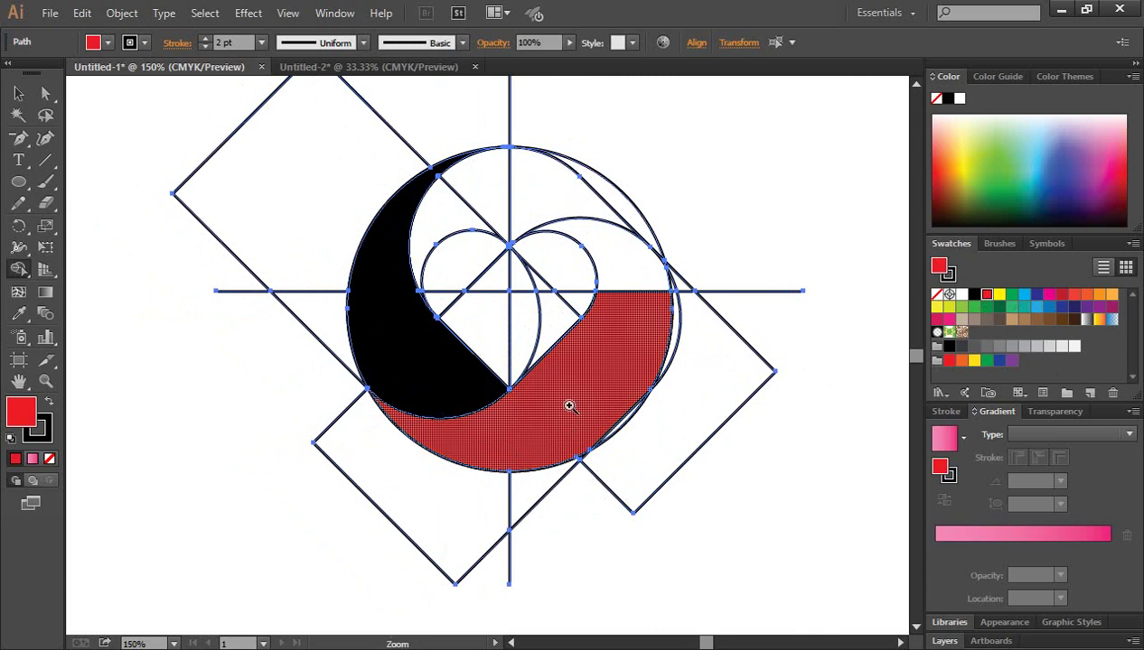
{"action": "scroll", "coordinate": [566, 403], "scroll_direction": "up", "scroll_amount": 1}
{"action": "left_click_drag", "start_coordinate": [535, 383], "coordinate": [607, 435]}
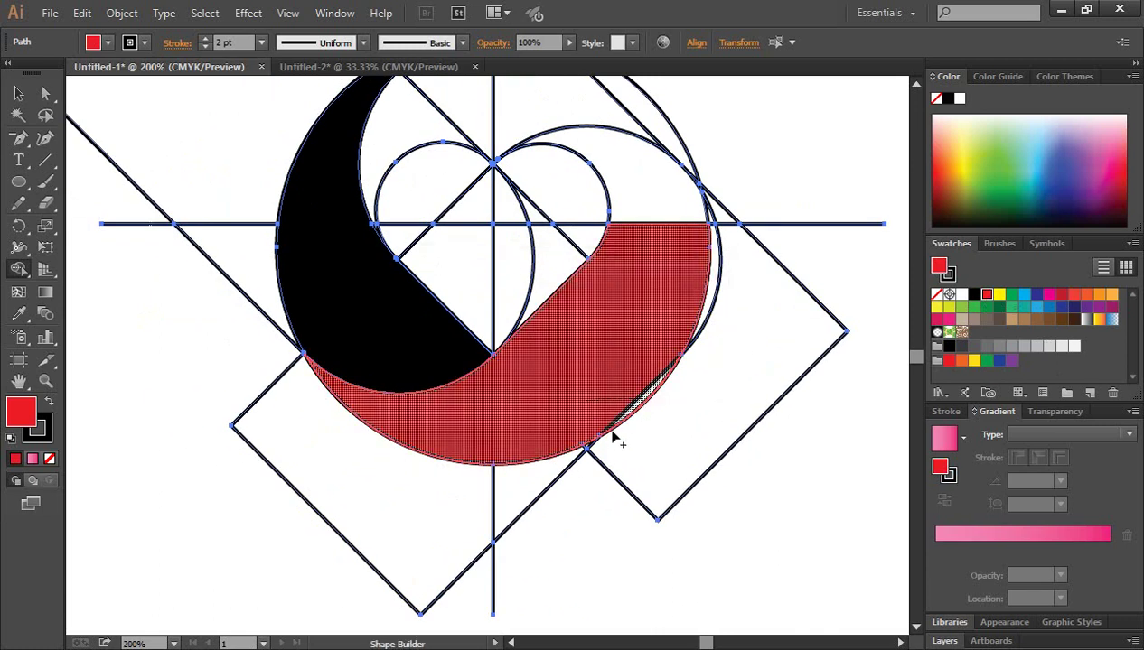
{"action": "scroll", "coordinate": [577, 439], "scroll_direction": "up", "scroll_amount": 1}
{"action": "left_click_drag", "start_coordinate": [831, 345], "coordinate": [750, 264]}
{"action": "scroll", "coordinate": [776, 483], "scroll_direction": "down", "scroll_amount": 1}
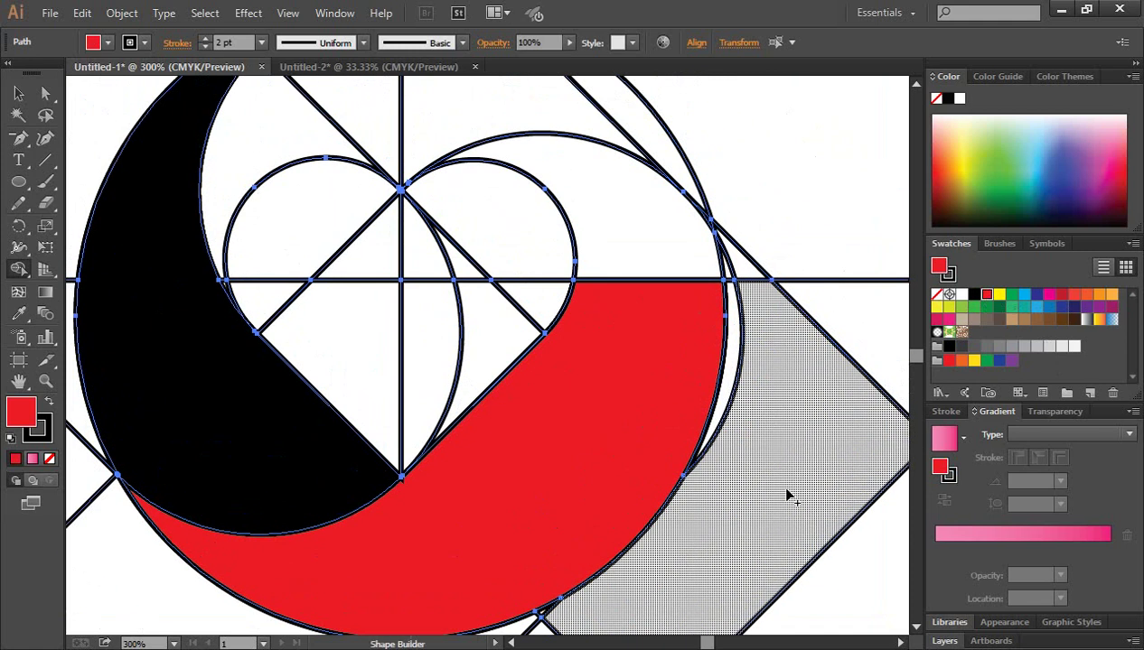
{"action": "scroll", "coordinate": [776, 482], "scroll_direction": "down", "scroll_amount": 1}
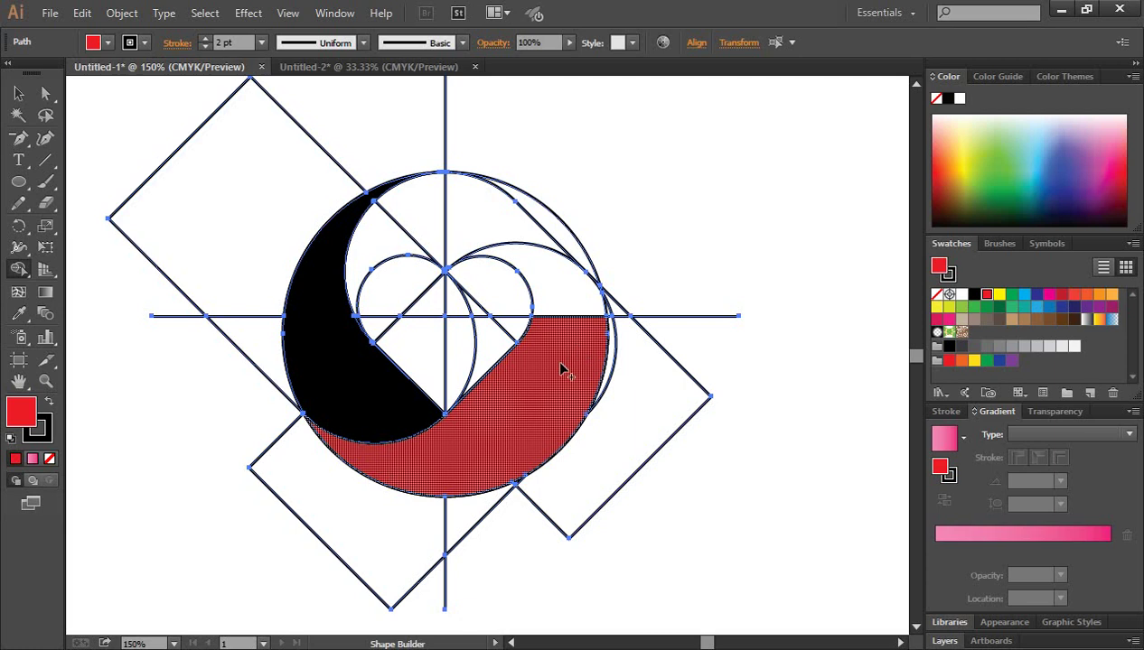
{"action": "left_click_drag", "start_coordinate": [560, 369], "coordinate": [557, 312]}
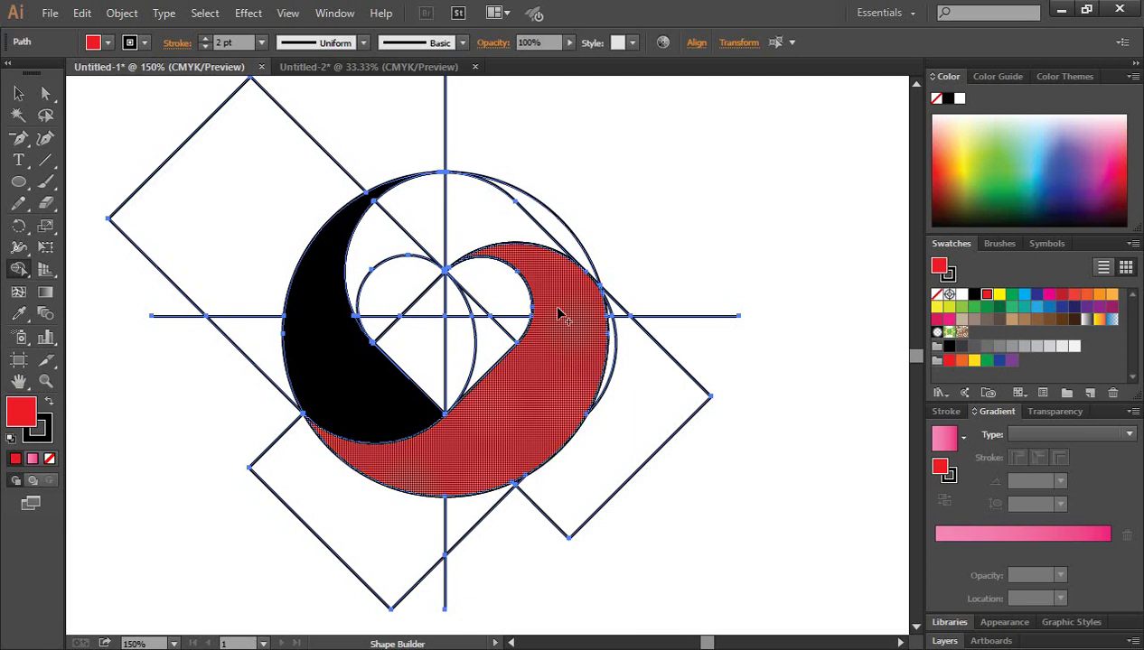
Fill the region above the heart's left lobe and across the circle's top with green
{"action": "left_click", "coordinate": [1011, 297]}
{"action": "left_click", "coordinate": [372, 249]}
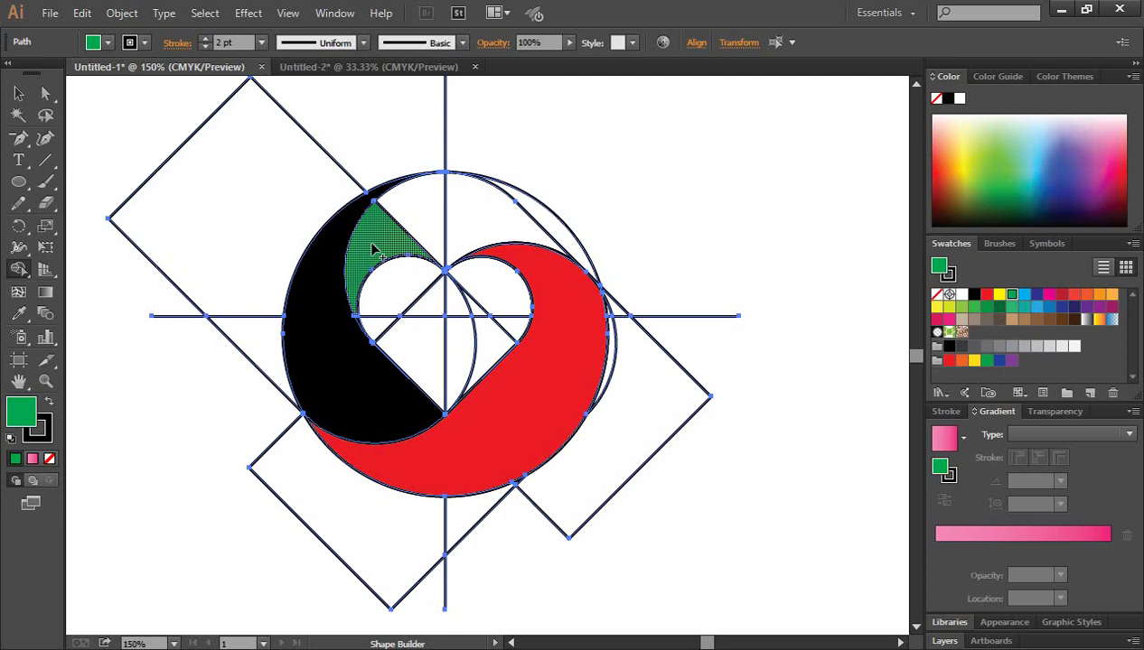
{"action": "mouse_move", "coordinate": [374, 244]}
{"action": "left_mouse_down"}
{"action": "mouse_move", "coordinate": [411, 222]}
{"action": "mouse_move", "coordinate": [542, 231]}
{"action": "left_mouse_up"}
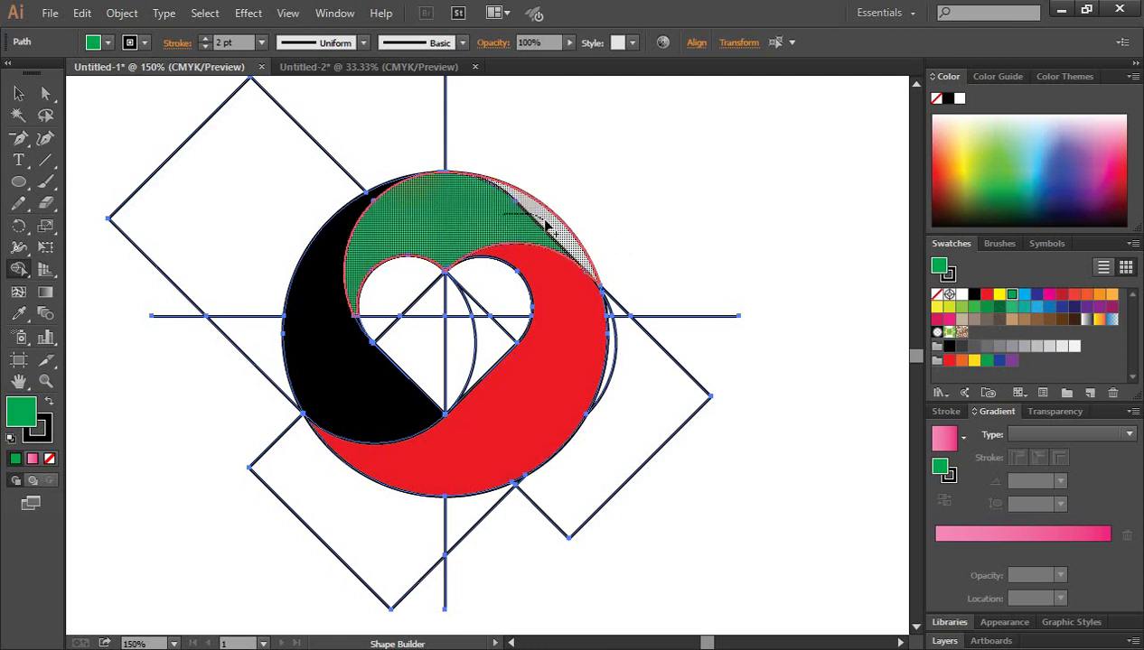
{"action": "left_click", "coordinate": [582, 311]}
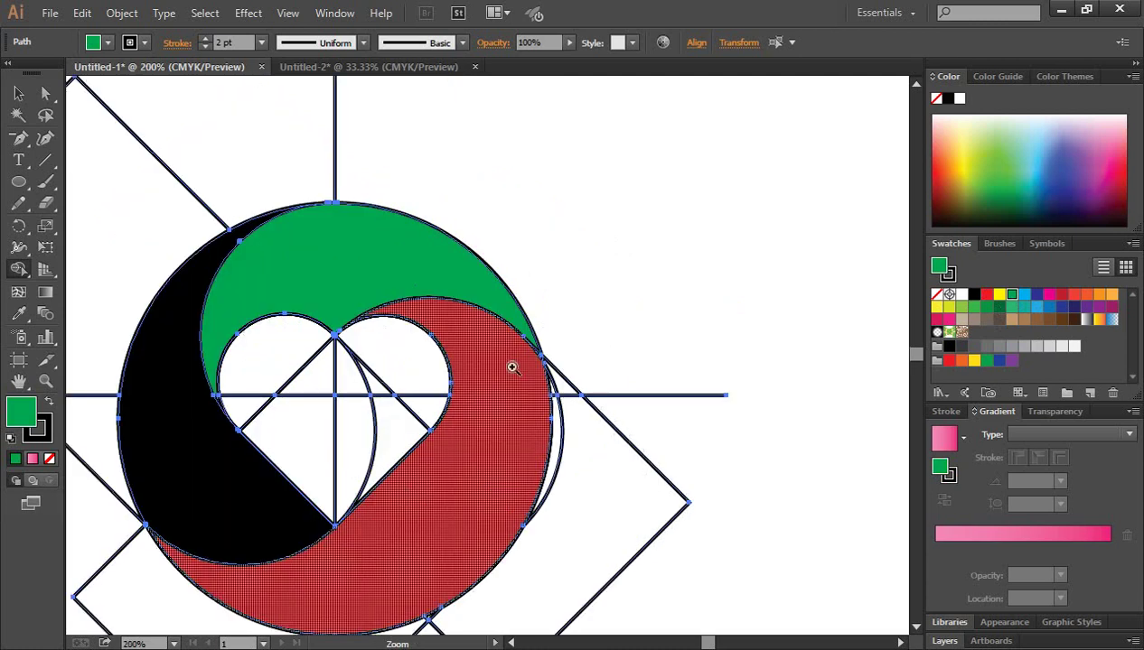
{"action": "left_click", "coordinate": [510, 365]}
{"action": "left_click", "coordinate": [502, 353]}
{"action": "left_click", "coordinate": [491, 338]}
{"action": "left_click", "coordinate": [485, 335]}
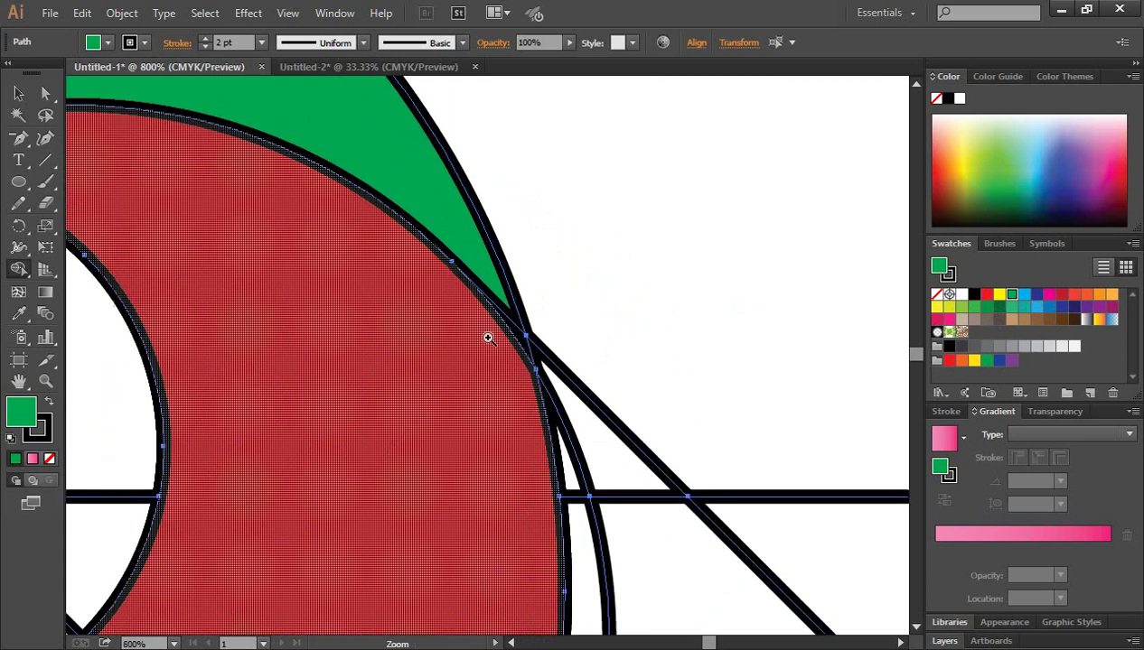
{"action": "left_click", "coordinate": [485, 335]}
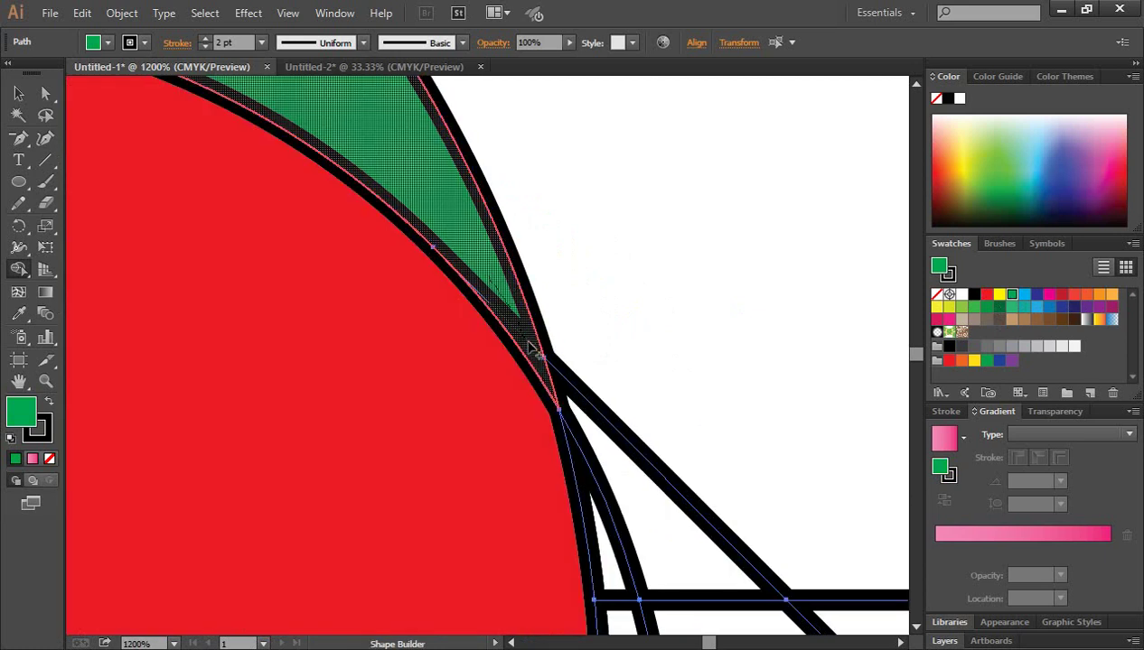
{"action": "key", "text": "ctrl+1"}
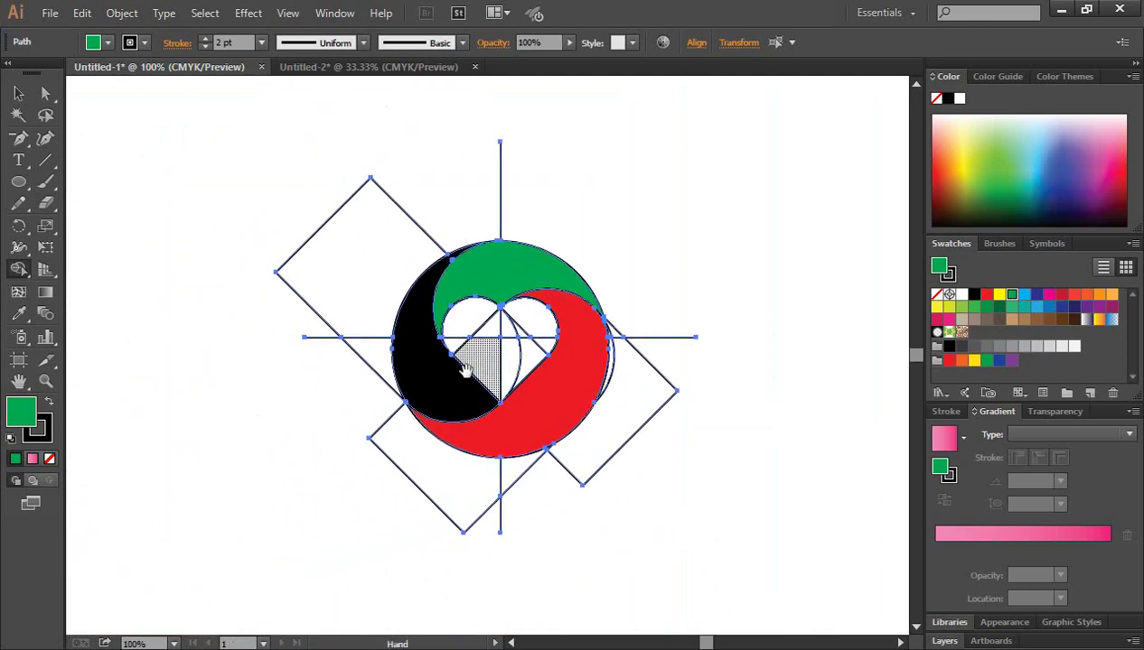
{"action": "left_click", "coordinate": [18, 93]}
{"action": "left_click", "coordinate": [137, 174]}
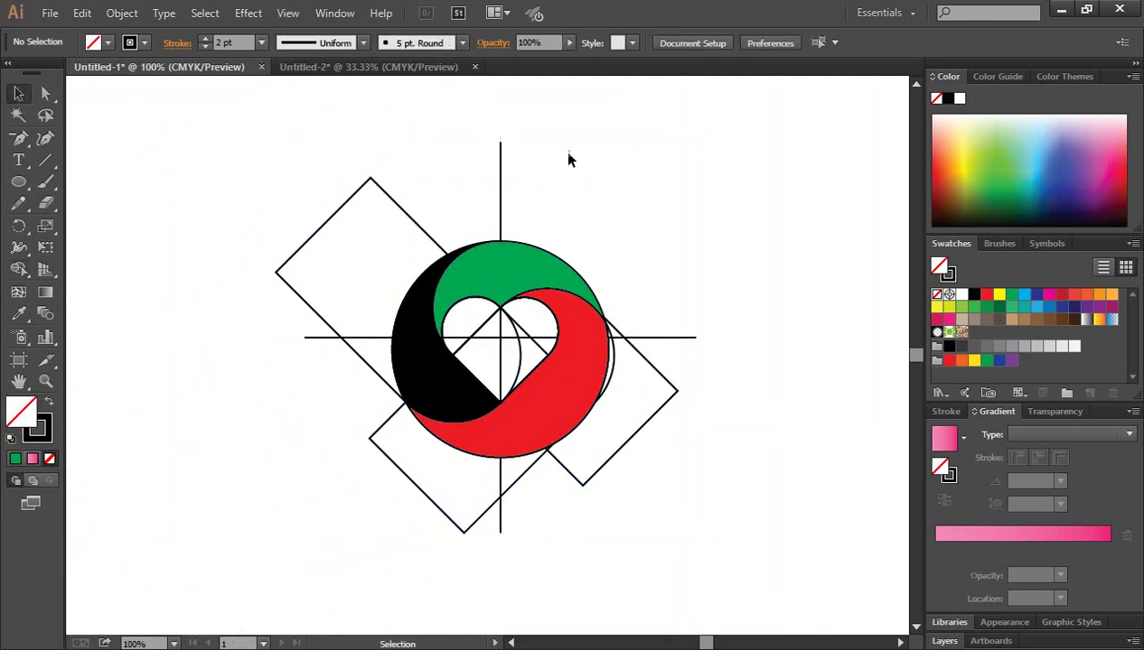
{"action": "left_click", "coordinate": [502, 157]}
{"action": "left_click", "coordinate": [335, 119]}
{"action": "left_click", "coordinate": [19, 117]}
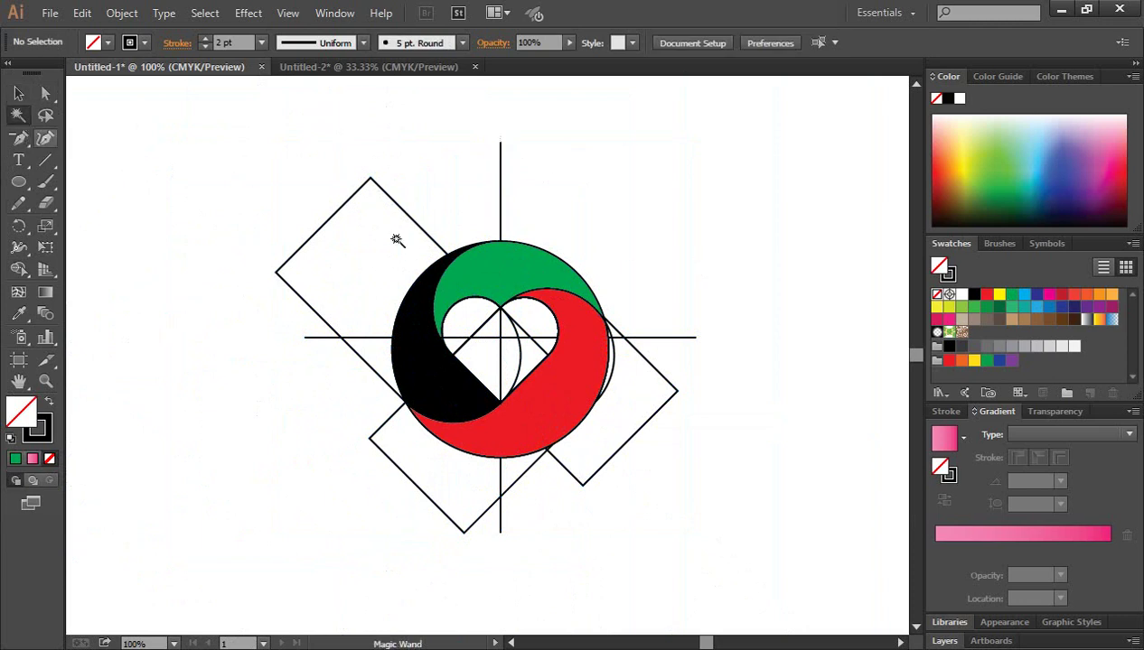
{"action": "left_click", "coordinate": [500, 159]}
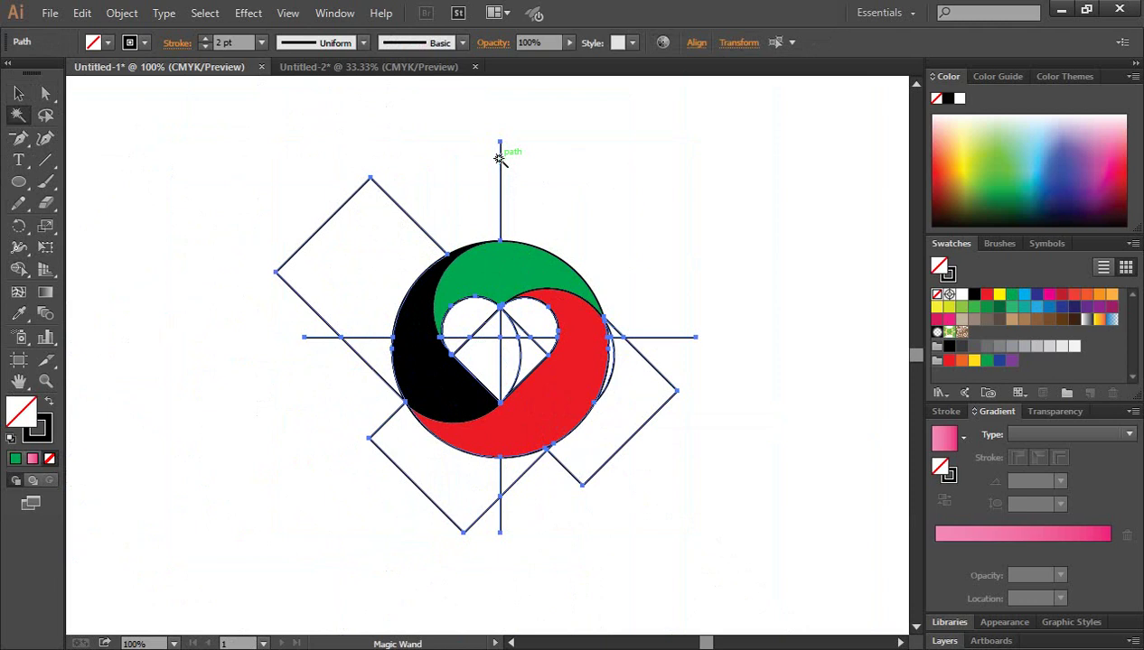
{"action": "key", "text": "Delete"}
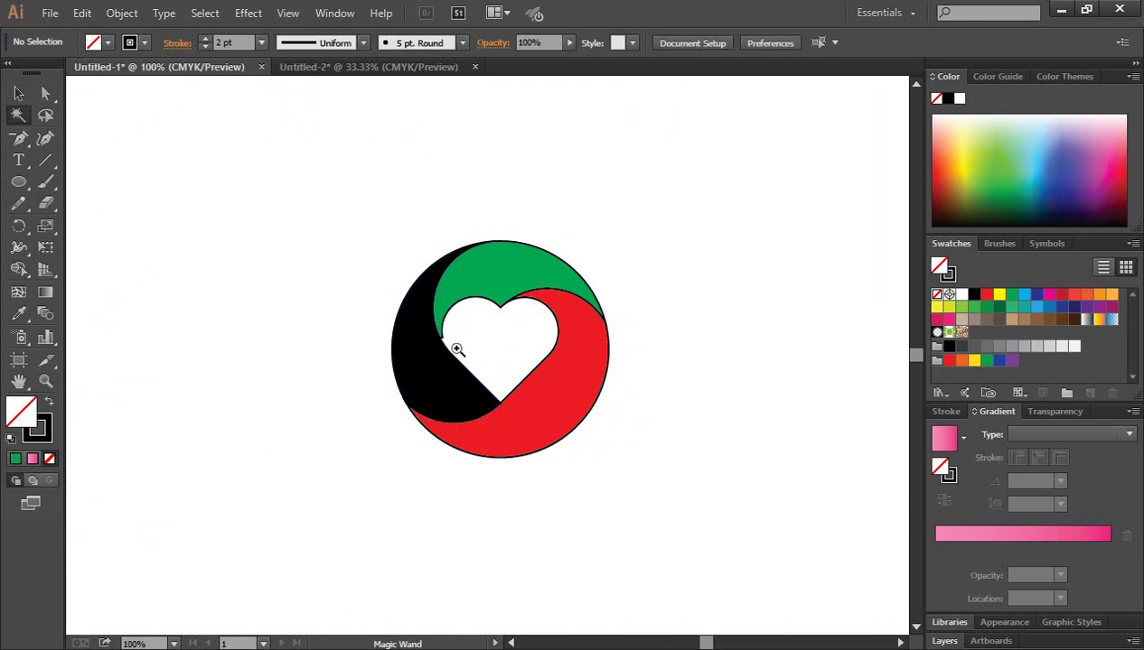
{"action": "left_click", "coordinate": [451, 344]}
{"action": "left_click", "coordinate": [503, 380]}
{"action": "left_click", "coordinate": [477, 358]}
{"action": "left_click", "coordinate": [477, 355]}
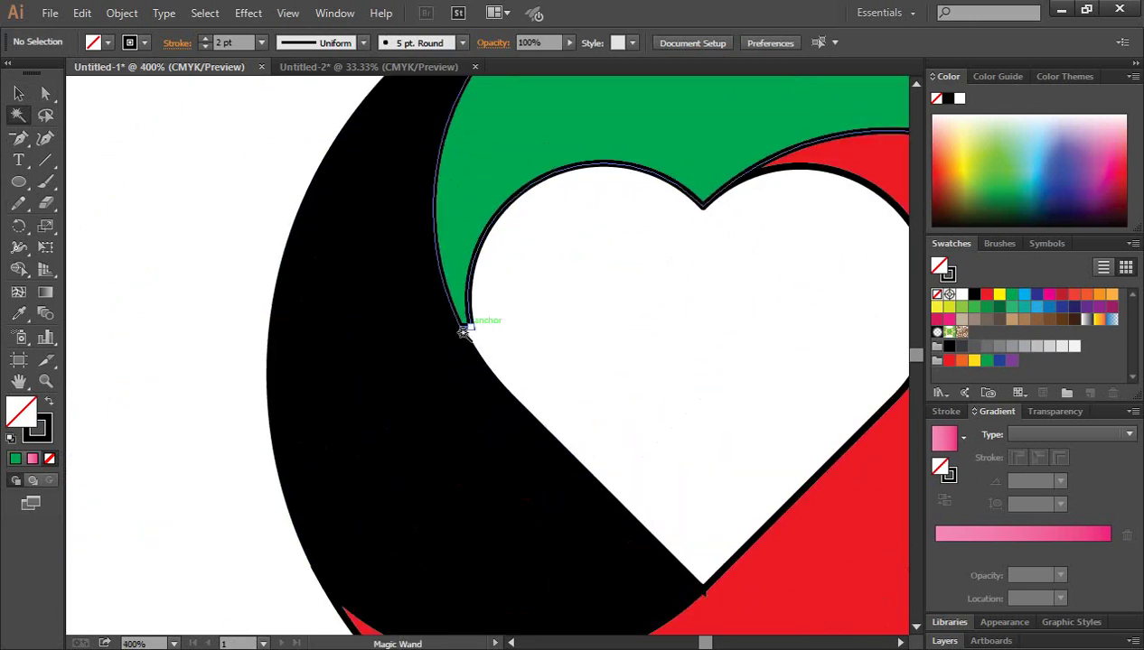
{"action": "key", "text": "ctrl+0"}
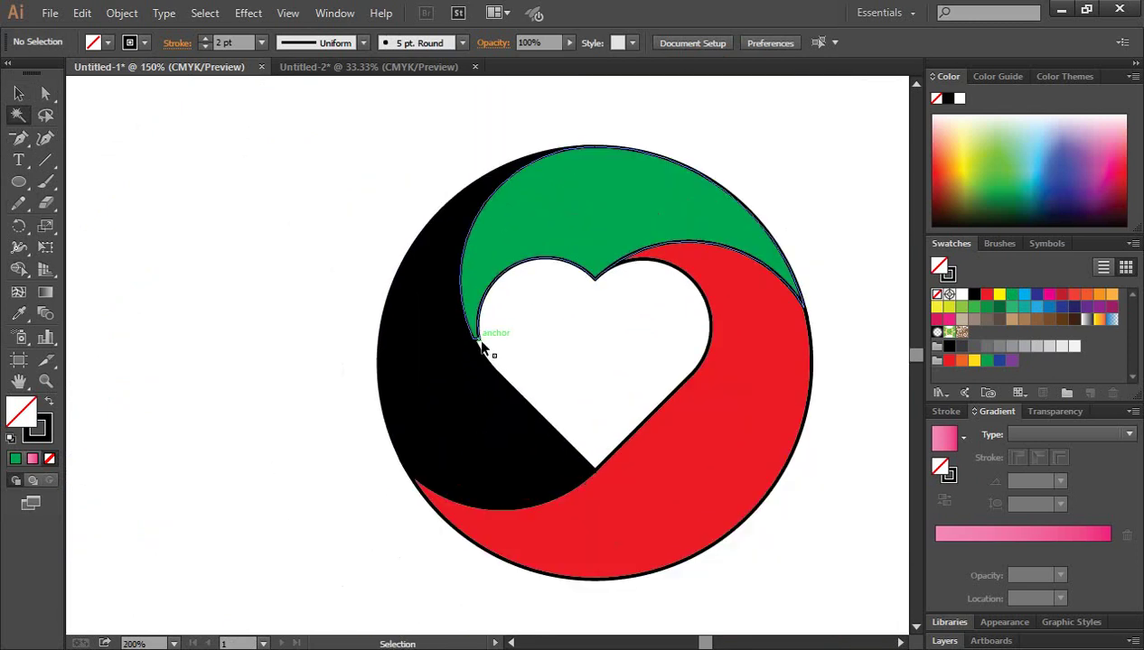
{"action": "key", "text": "ctrl+alt+3"}
{"action": "key", "text": "ctrl+shift+a"}
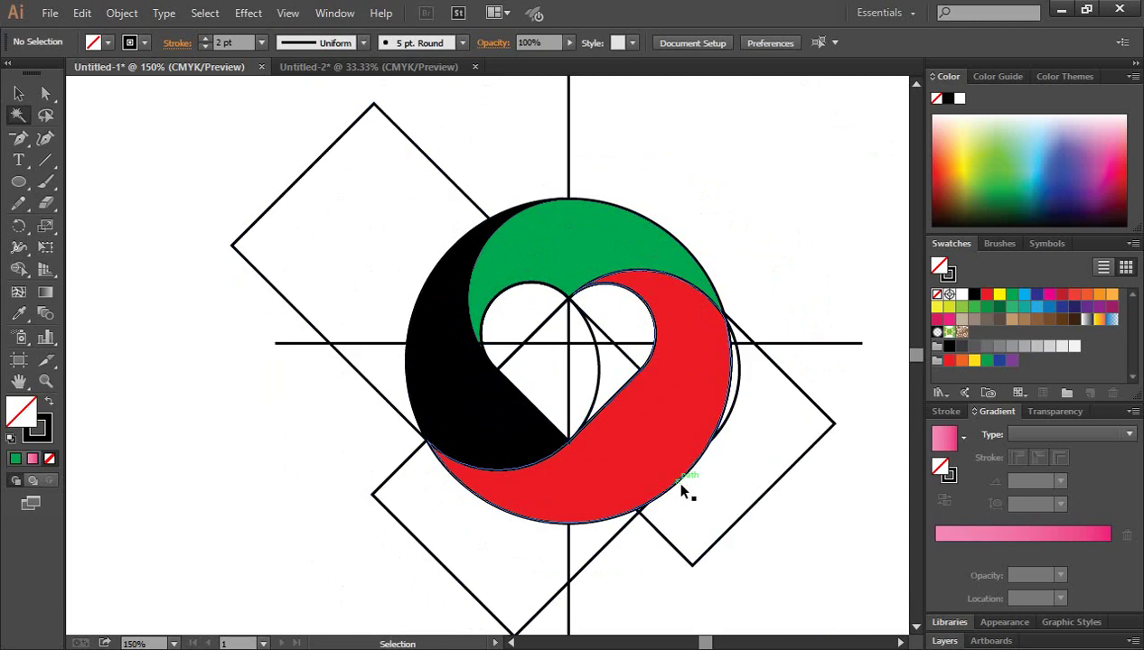
{"action": "left_click", "coordinate": [20, 93]}
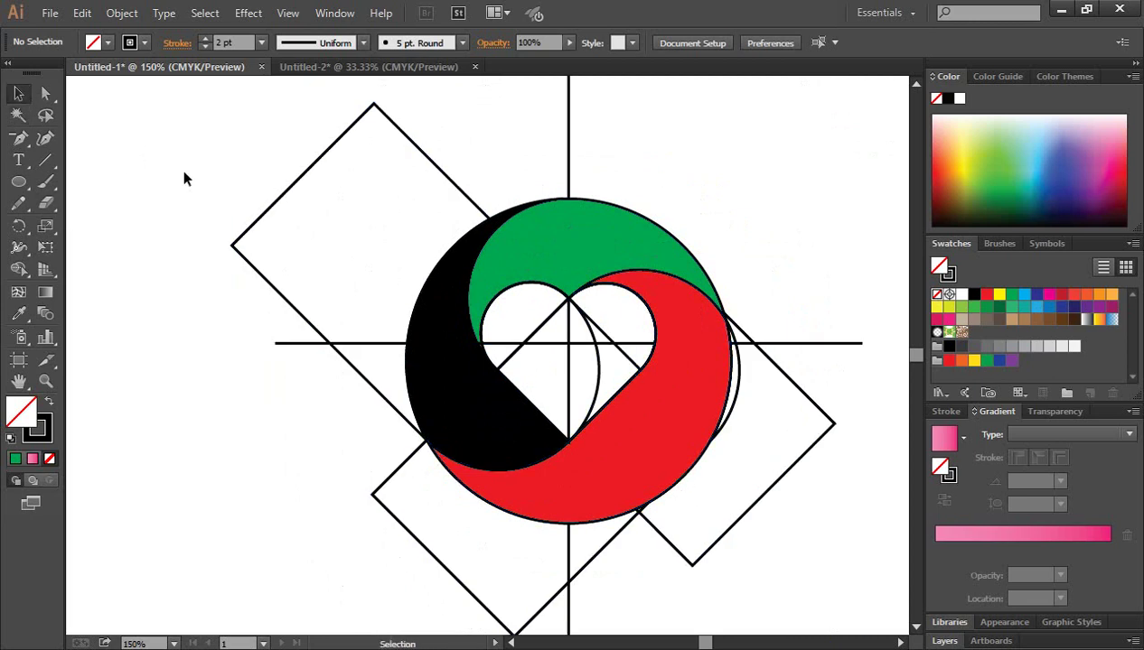
{"action": "left_click_drag", "start_coordinate": [159, 138], "coordinate": [867, 625]}
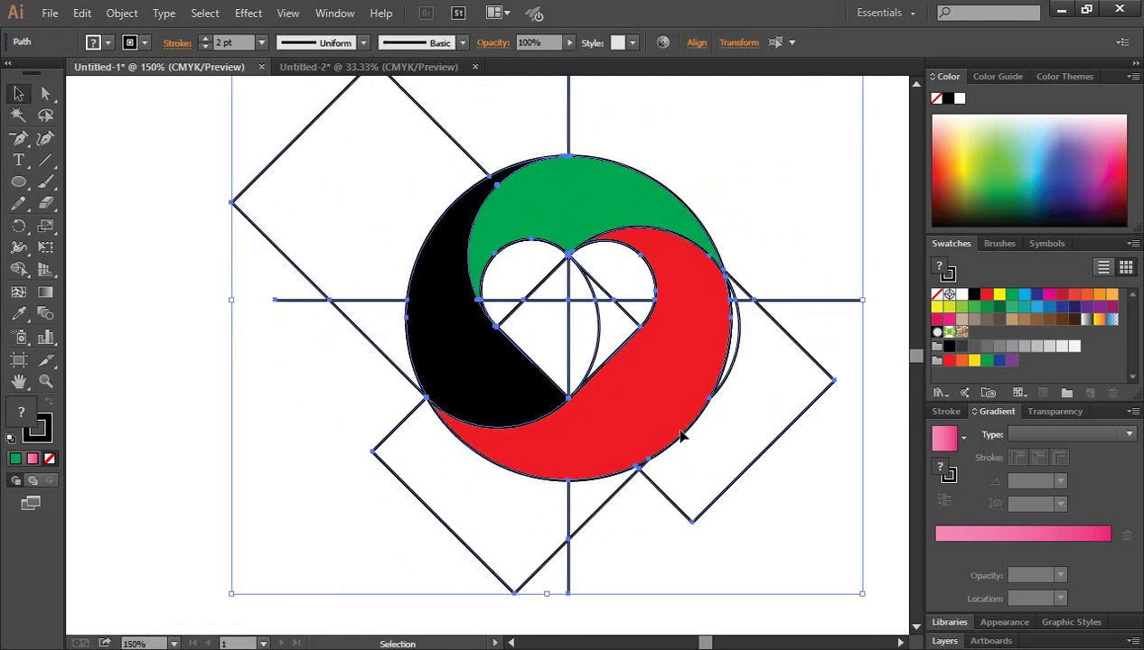
Remove the green fill from the region near the heart's left notch with Shape Builder
{"action": "left_click", "coordinate": [475, 364]}
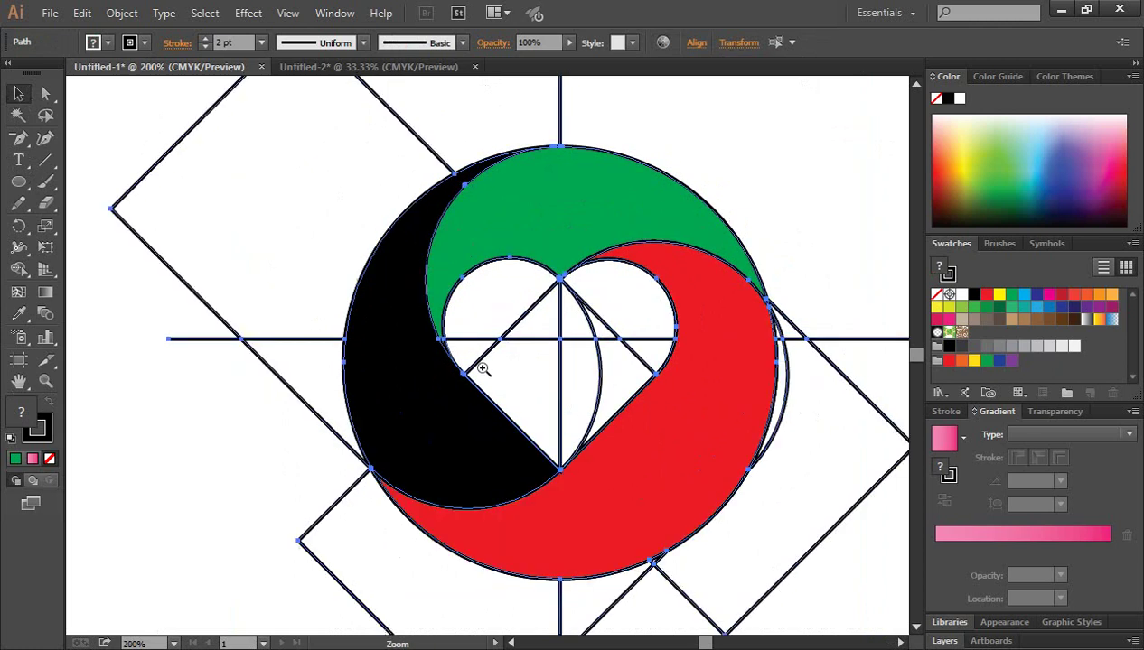
{"action": "left_click", "coordinate": [467, 357]}
{"action": "left_click", "coordinate": [466, 361]}
{"action": "left_click", "coordinate": [476, 357]}
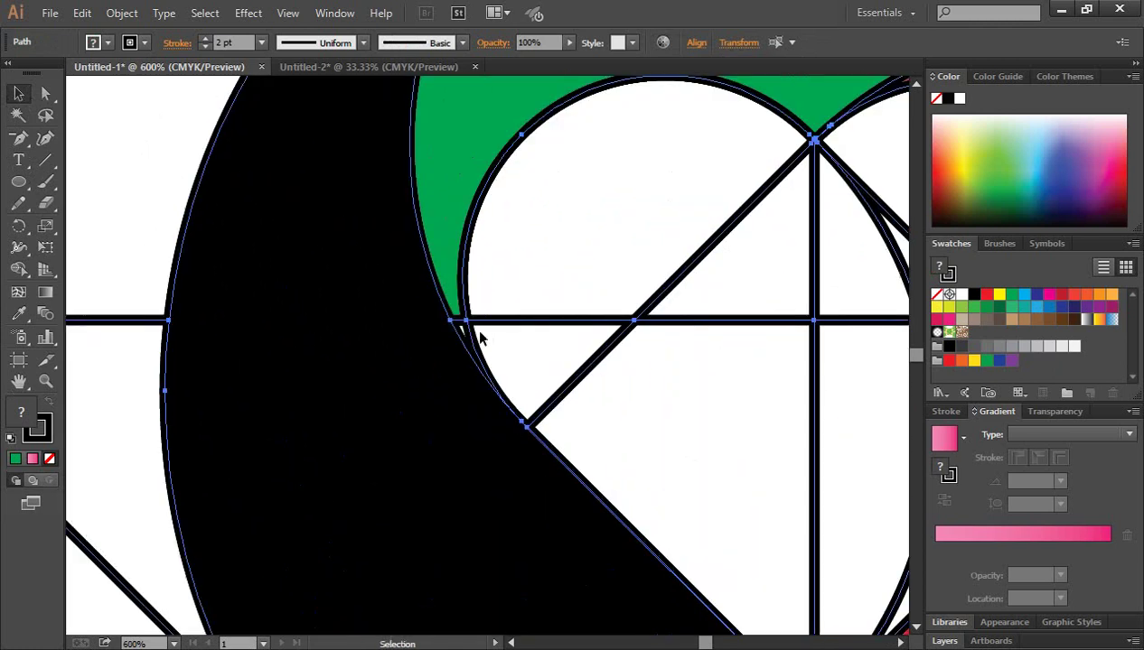
{"action": "left_click", "coordinate": [18, 269]}
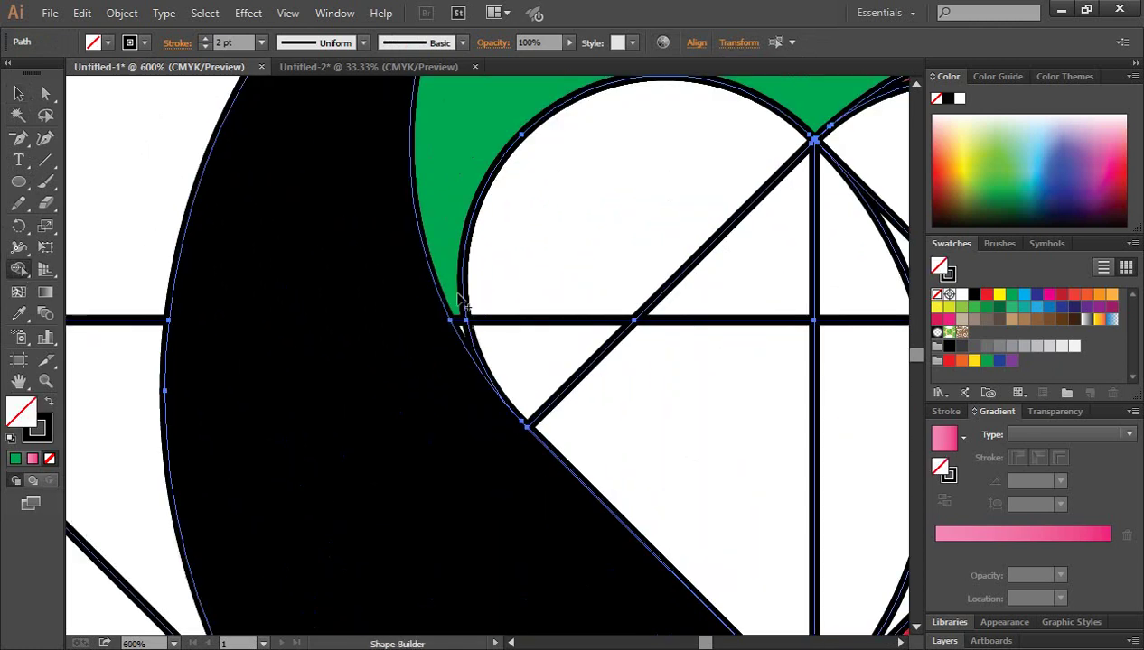
{"action": "mouse_move", "coordinate": [452, 294]}
{"action": "left_mouse_down"}
{"action": "mouse_move", "coordinate": [459, 321]}
{"action": "mouse_move", "coordinate": [477, 327]}
{"action": "left_mouse_up"}
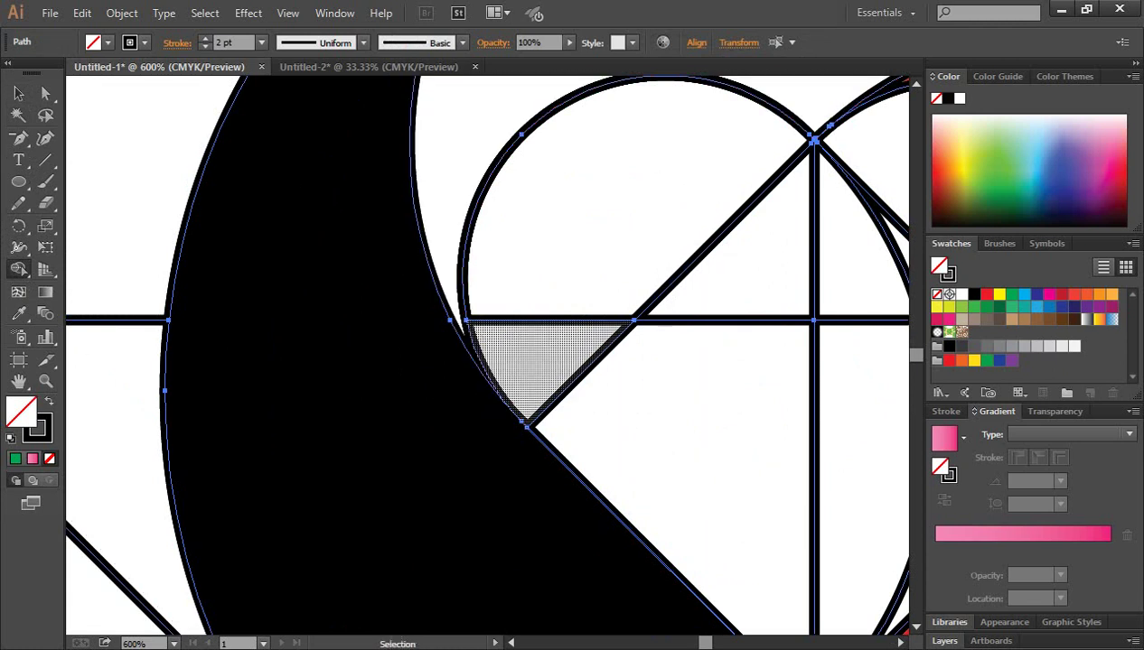
{"action": "key", "text": "ctrl+0"}
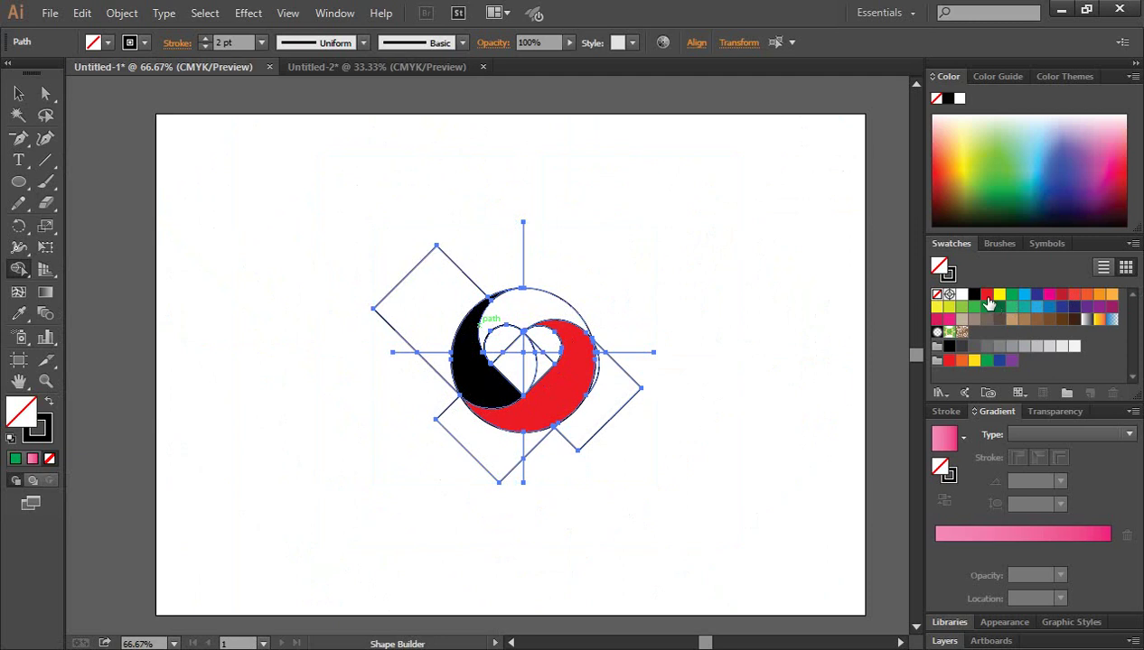
Refill the top crescent region green, check its edge by the heart, and deselect everything
{"action": "left_click", "coordinate": [986, 296]}
{"action": "left_click", "coordinate": [1011, 298]}
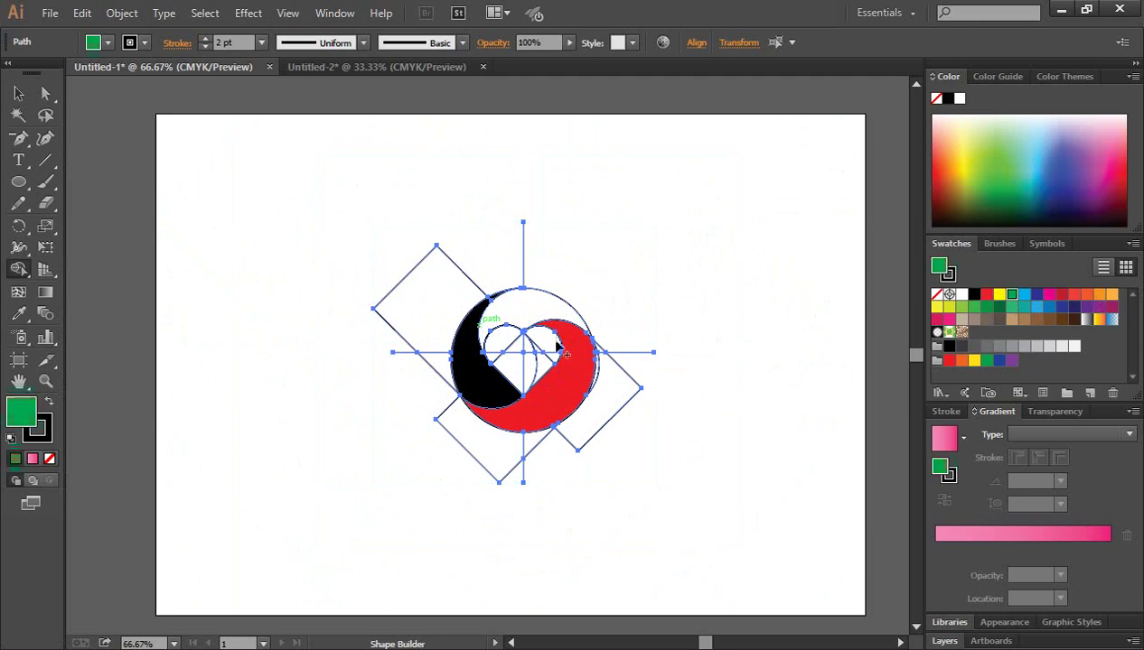
{"action": "left_click", "coordinate": [533, 316]}
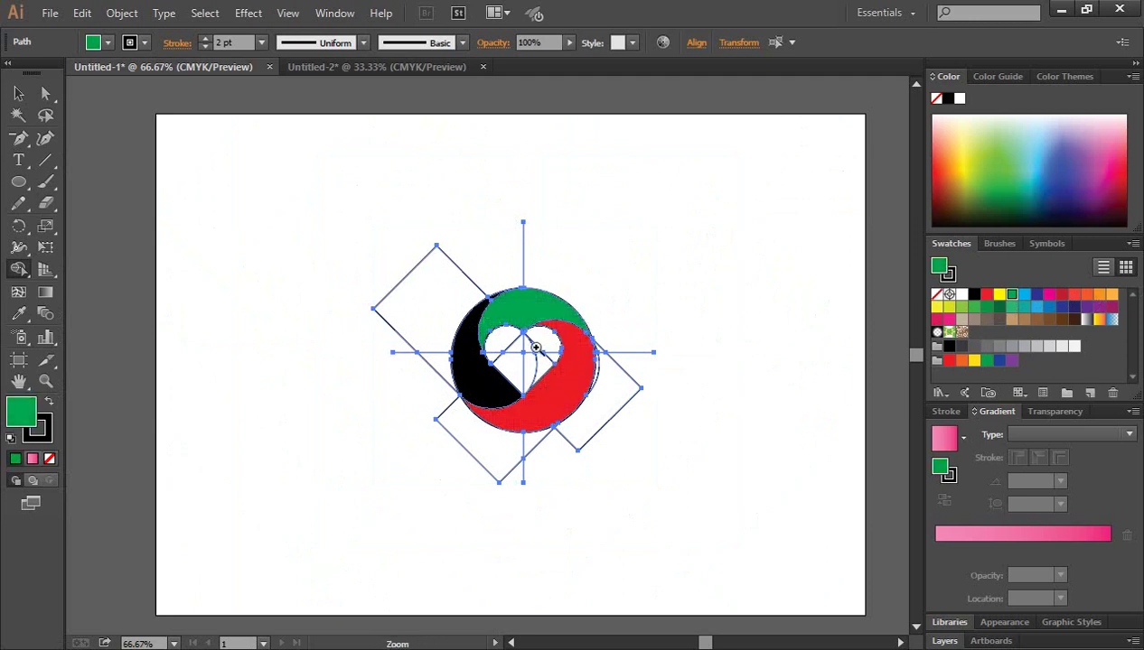
{"action": "left_click", "coordinate": [470, 366]}
{"action": "left_click", "coordinate": [443, 373]}
{"action": "left_click", "coordinate": [493, 335]}
{"action": "left_click", "coordinate": [493, 335]}
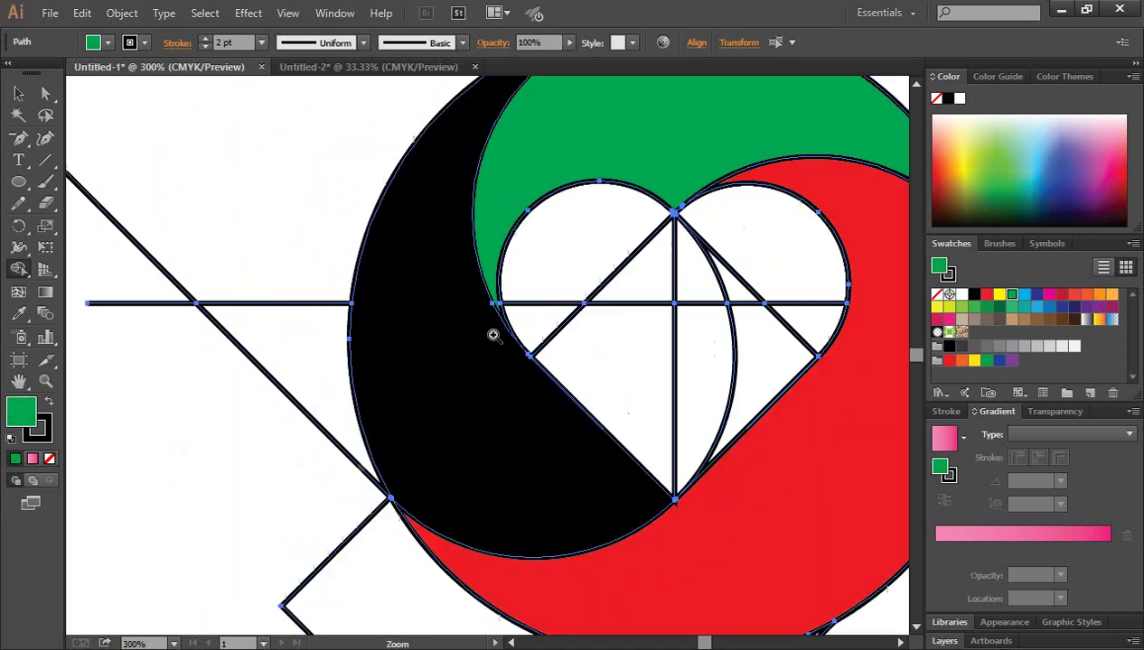
{"action": "left_click", "coordinate": [542, 327]}
{"action": "left_click", "coordinate": [523, 340]}
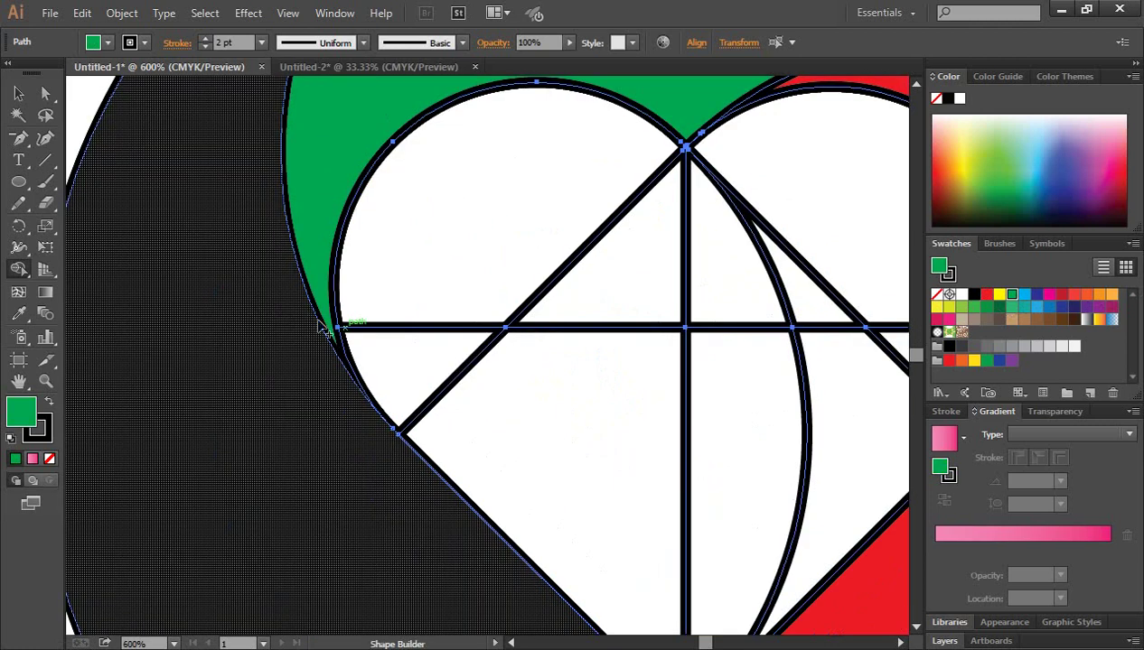
{"action": "key", "text": "ctrl+minus"}
{"action": "key", "text": "ctrl+minus"}
{"action": "key", "text": "ctrl+minus"}
{"action": "key", "text": "ctrl+minus"}
{"action": "key", "text": "ctrl+minus"}
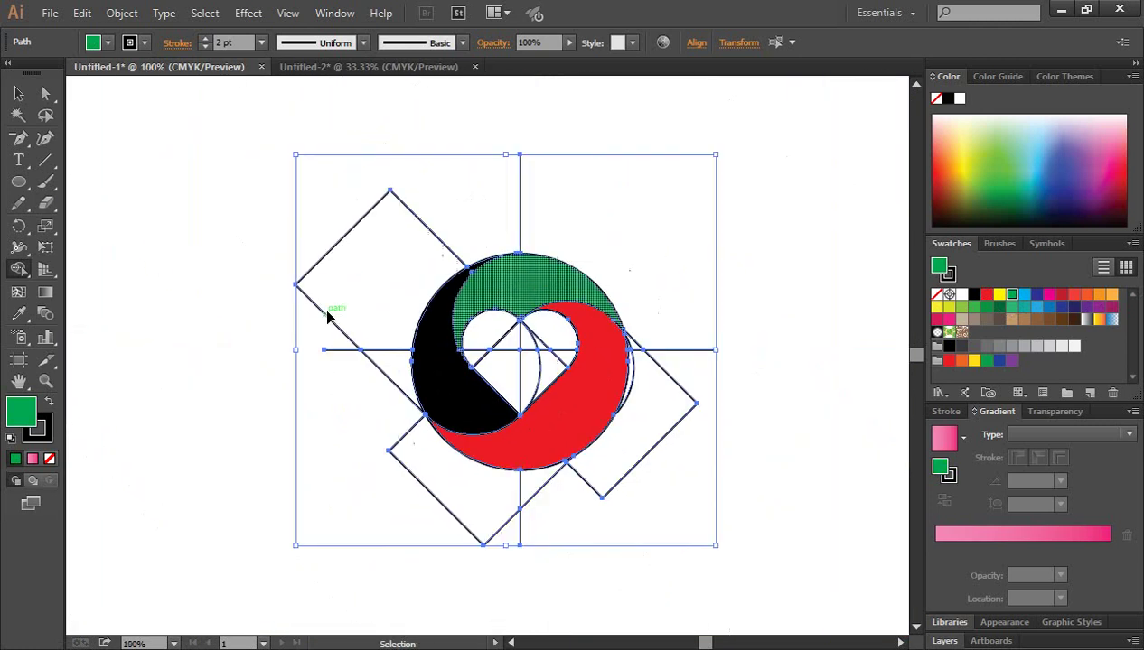
{"action": "key", "text": "v"}
{"action": "key", "text": "ctrl+shift+a"}
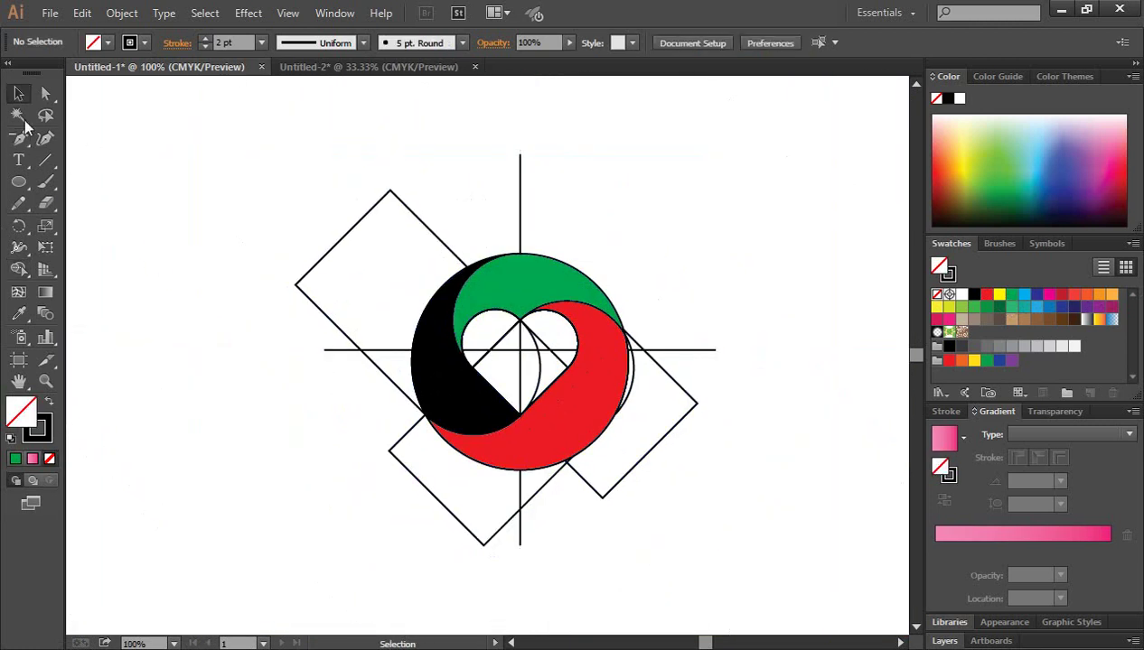
Select all black-stroked construction paths with the Magic Wand and delete them
{"action": "left_click", "coordinate": [18, 115]}
{"action": "left_click", "coordinate": [520, 159]}
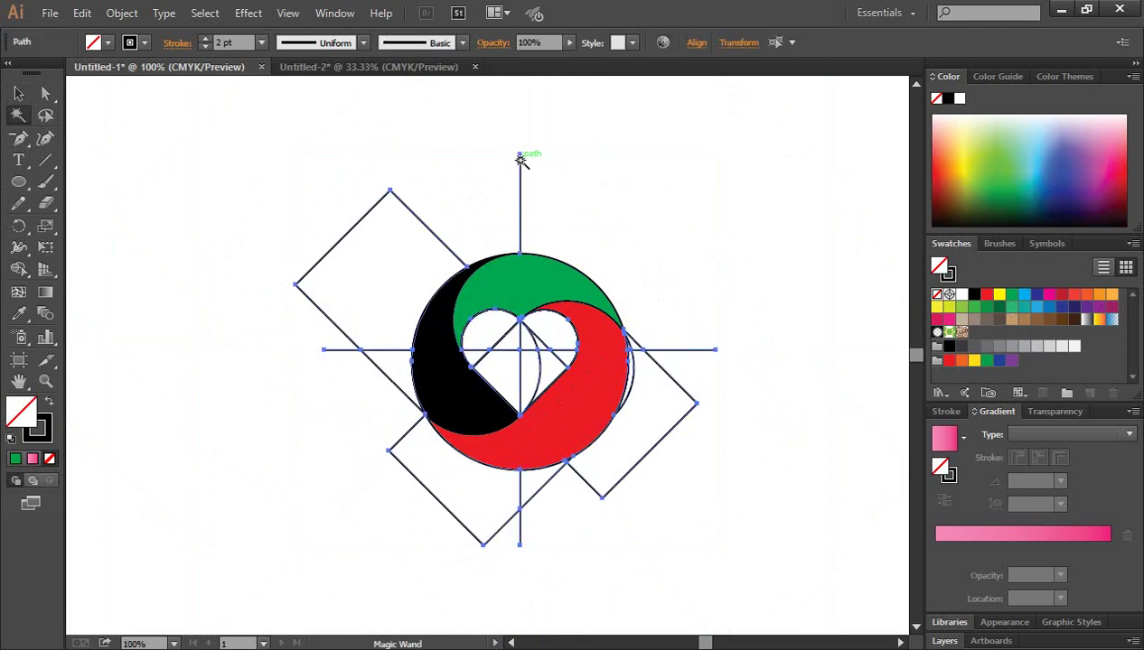
{"action": "key", "text": "Delete"}
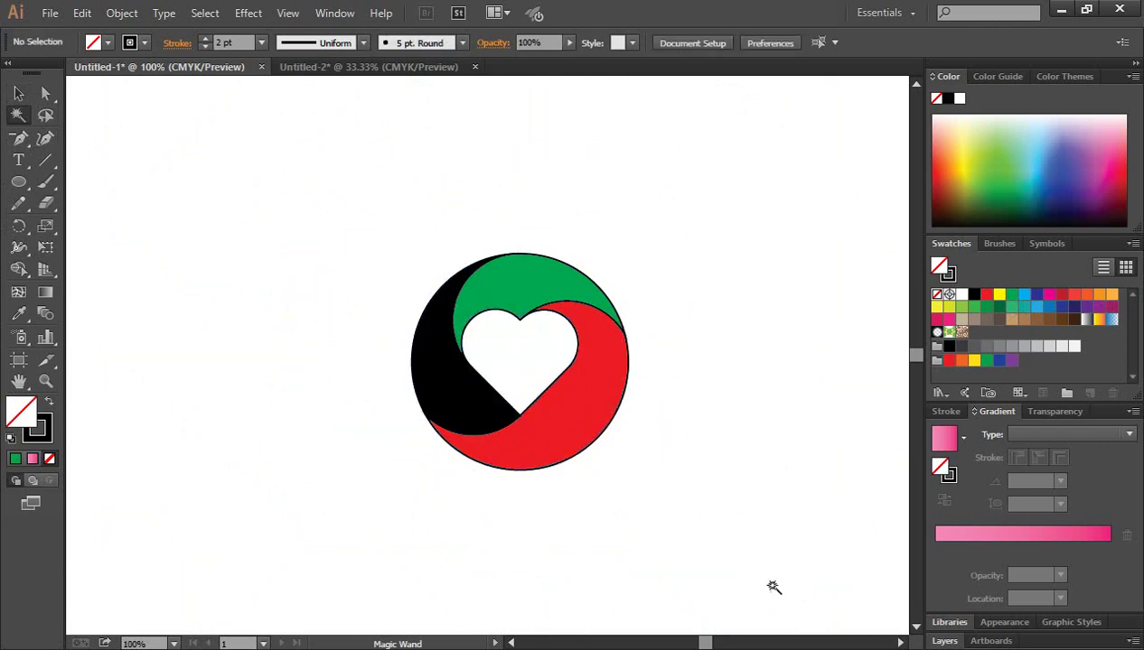
{"action": "left_click", "coordinate": [18, 94]}
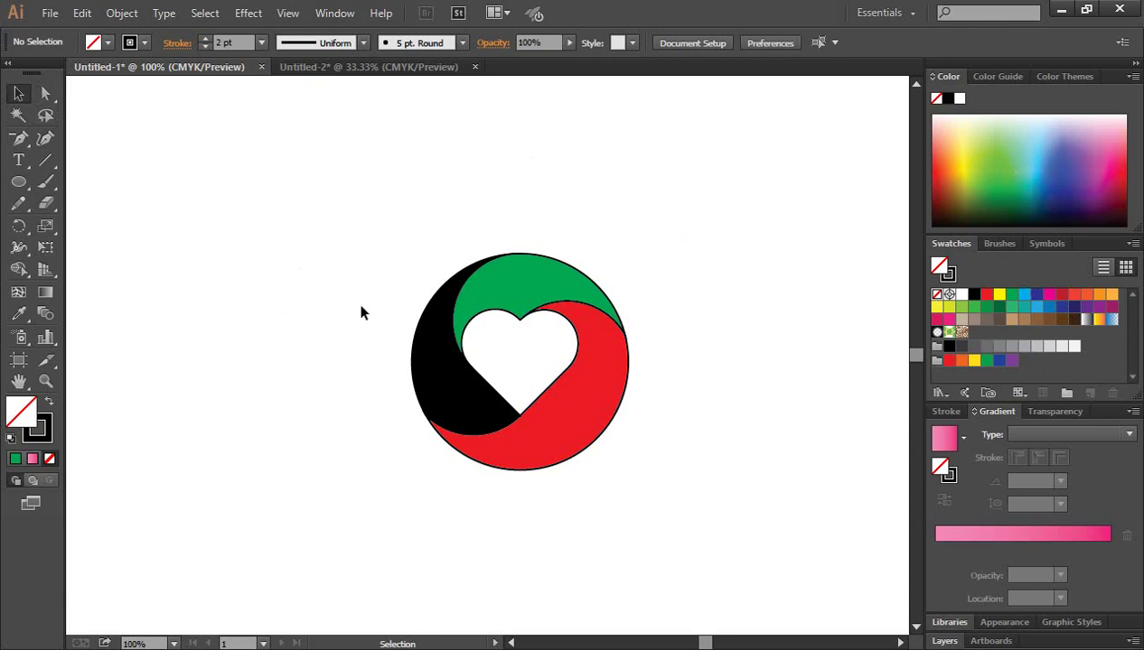
Set the stroke of all logo bands to None
{"action": "left_click_drag", "start_coordinate": [344, 210], "coordinate": [732, 556]}
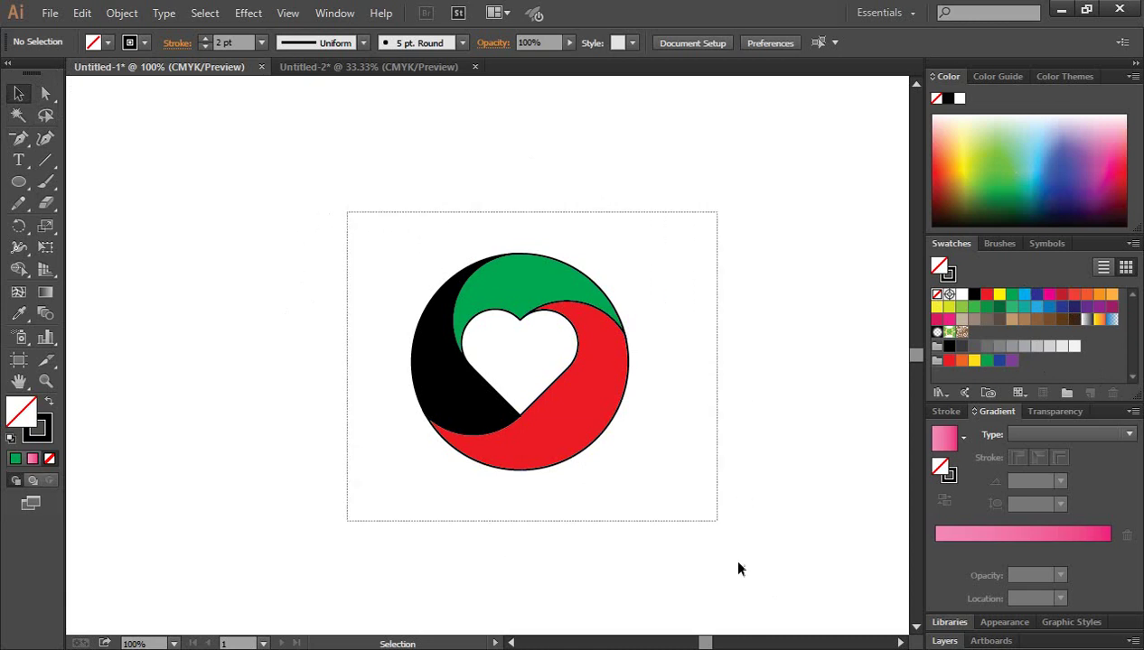
{"action": "left_click", "coordinate": [45, 421]}
{"action": "left_click", "coordinate": [50, 459]}
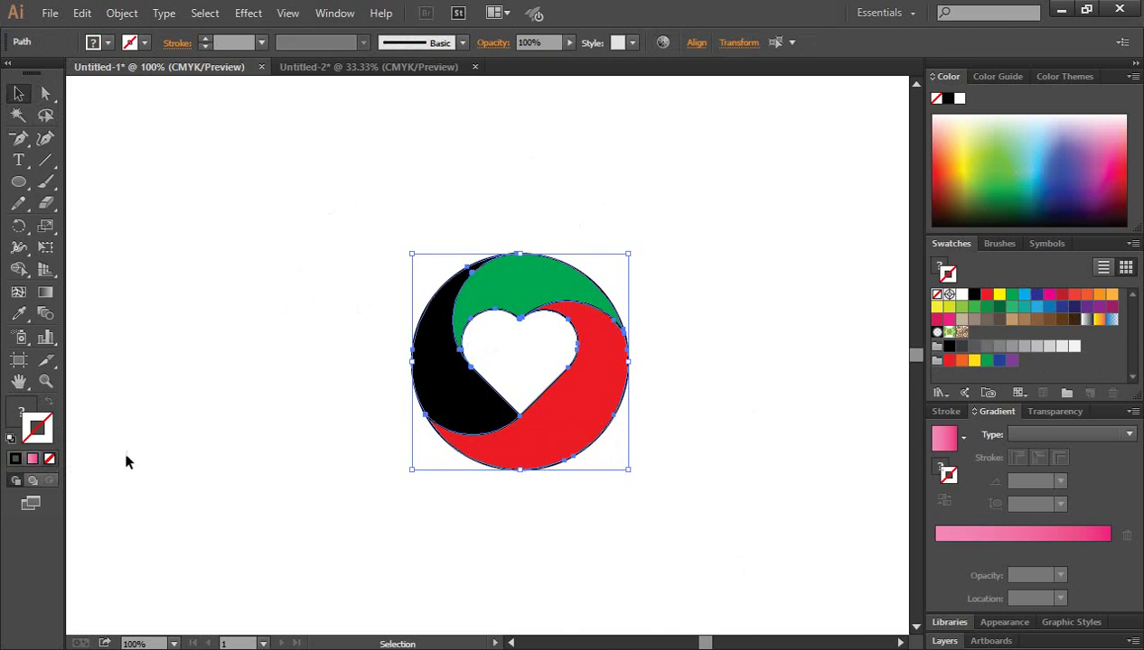
{"action": "left_click", "coordinate": [222, 444]}
{"action": "key", "text": "ctrl+minus"}
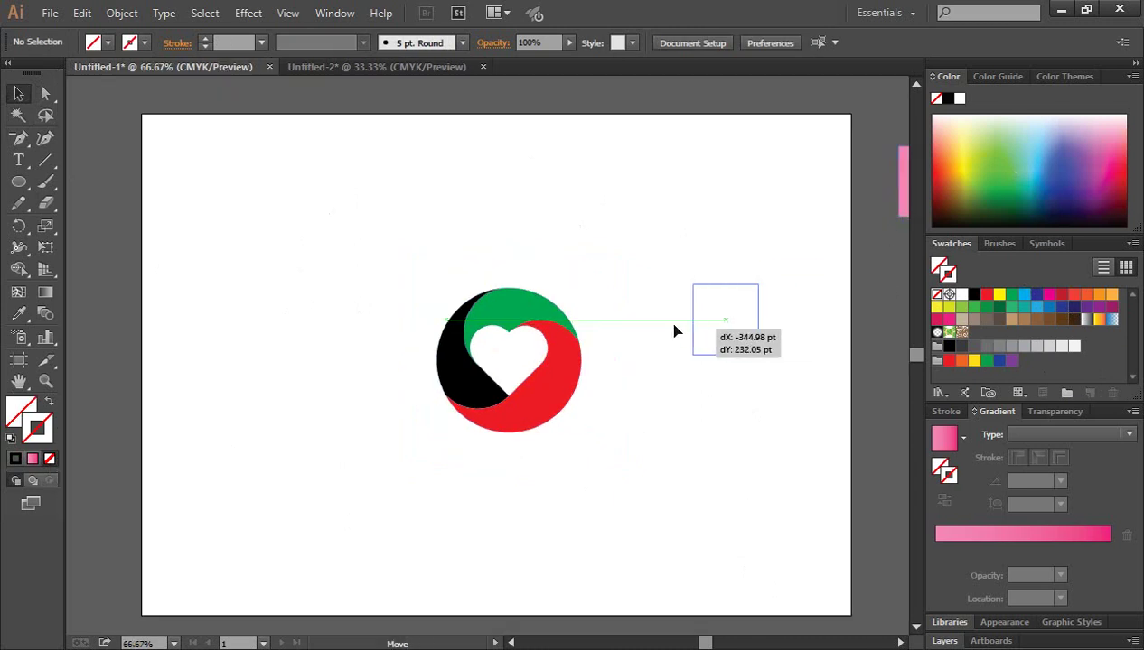
Place the pink gradient square just to the right of the logo
{"action": "left_click_drag", "start_coordinate": [901, 194], "coordinate": [667, 325]}
{"action": "left_click", "coordinate": [645, 440]}
{"action": "left_click", "coordinate": [516, 357]}
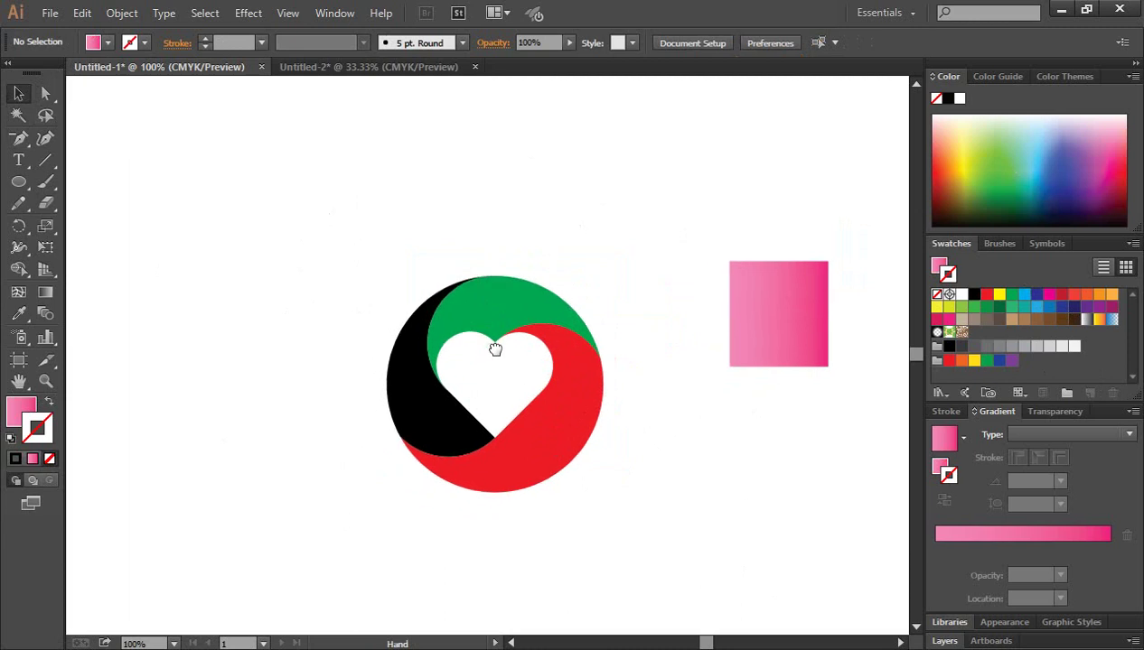
{"action": "left_click_drag", "start_coordinate": [796, 337], "coordinate": [730, 374]}
{"action": "left_click", "coordinate": [704, 461]}
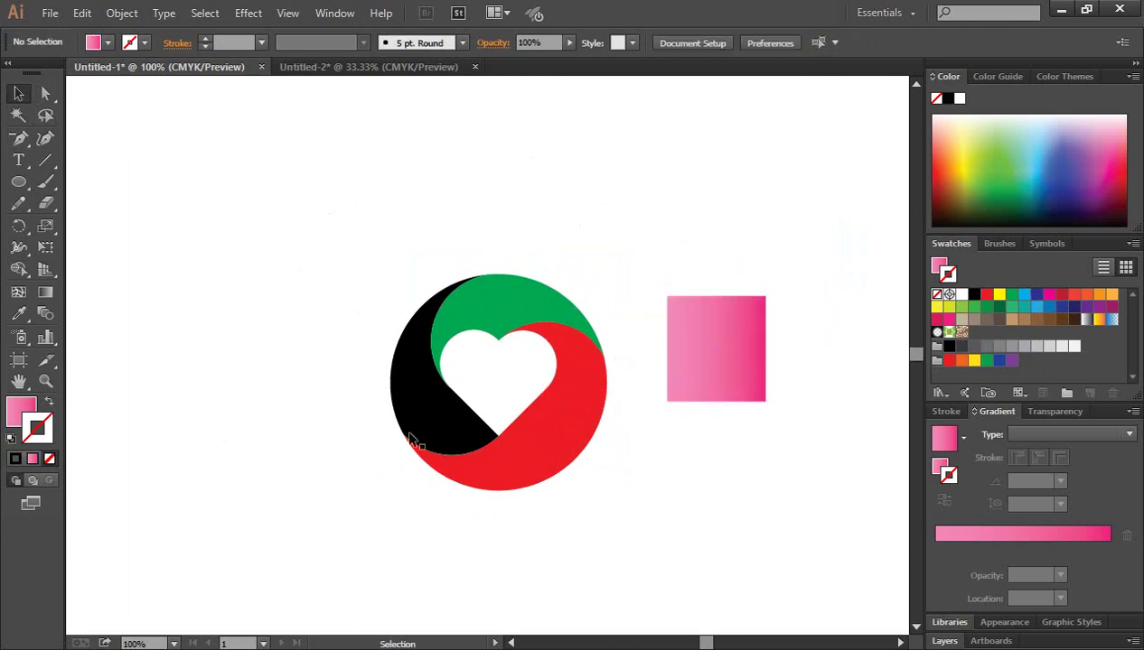
{"action": "left_click", "coordinate": [499, 384]}
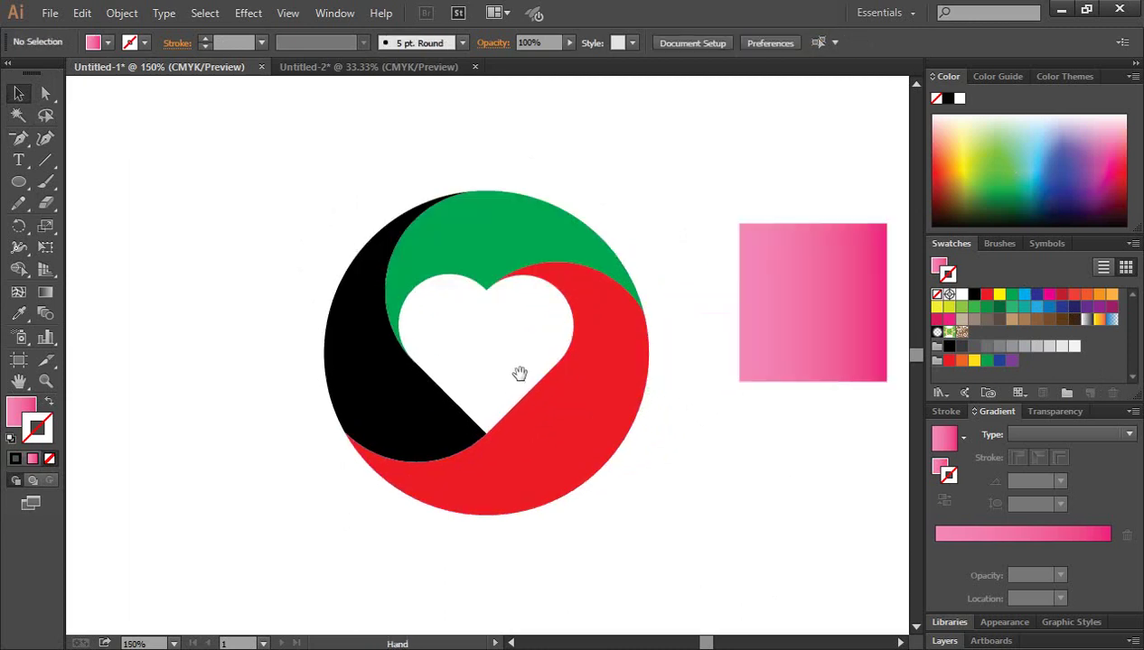
{"action": "key", "text": "v"}
{"action": "left_click", "coordinate": [770, 316]}
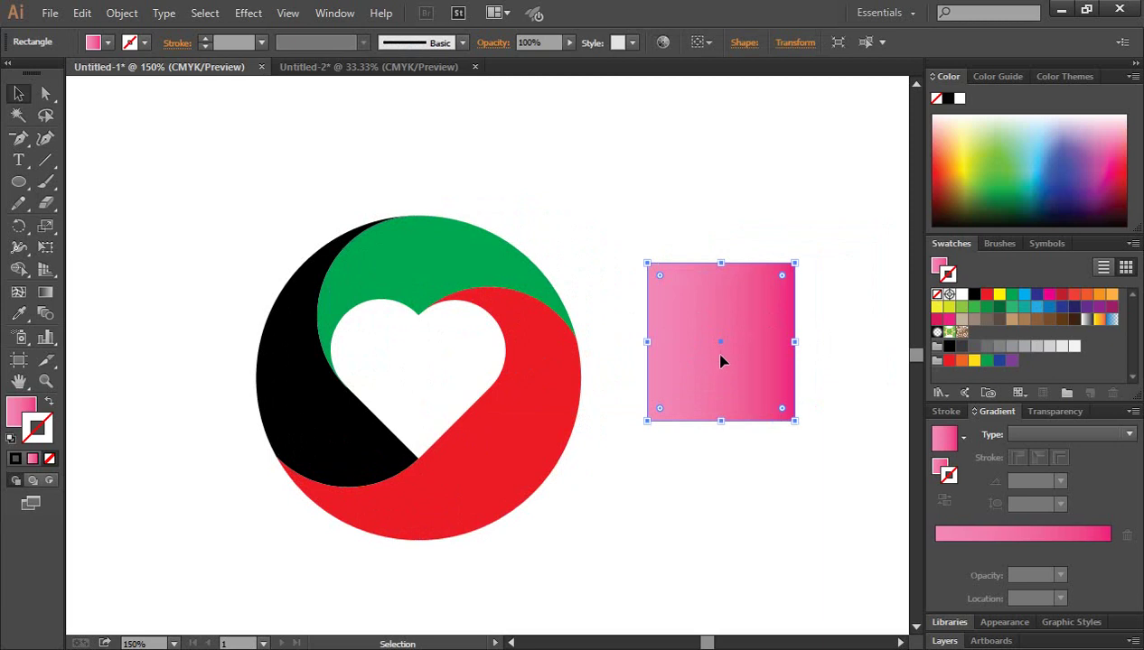
{"action": "left_click", "coordinate": [714, 174]}
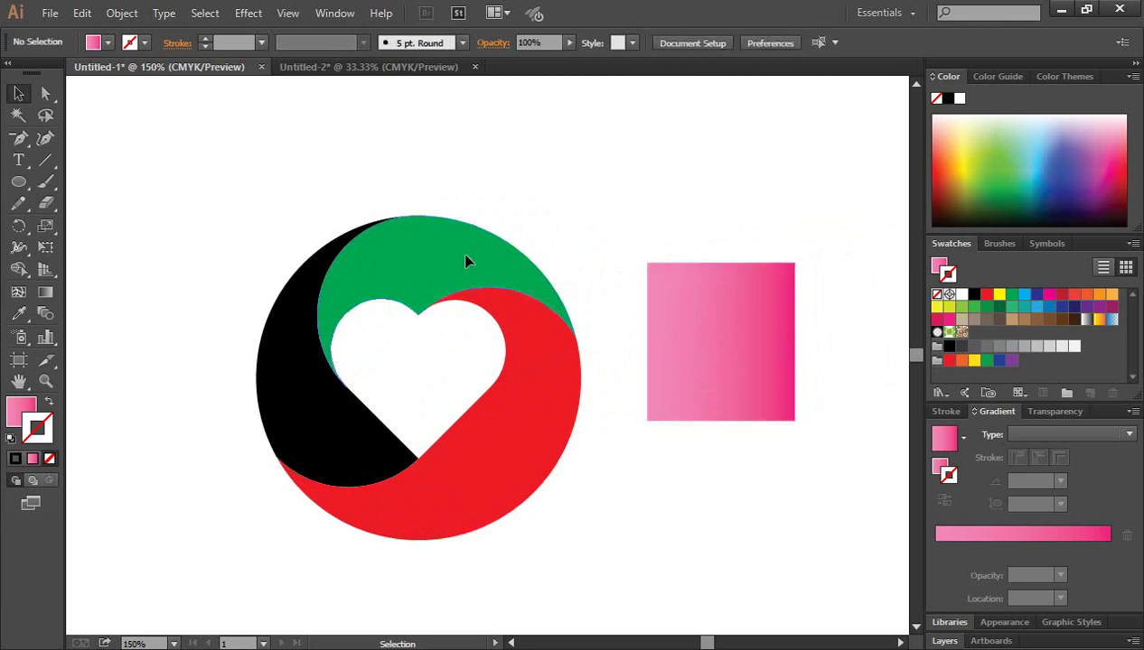
Eyedropper the square's pink gradient onto the green top band and reverse its gradient
{"action": "left_click", "coordinate": [459, 253]}
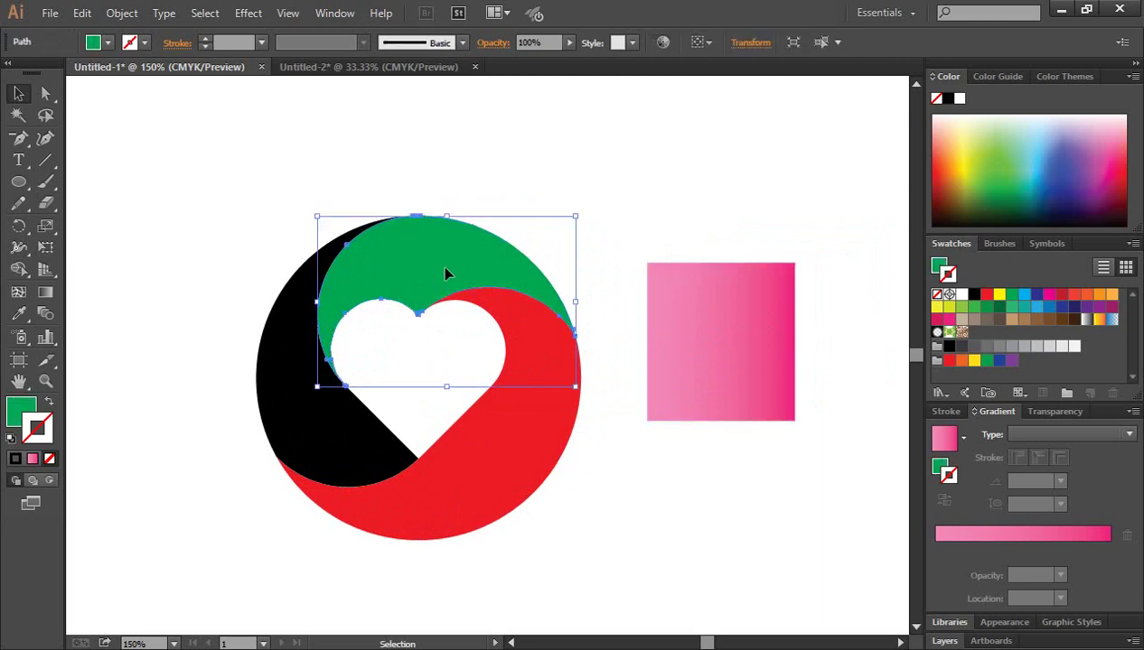
{"action": "left_click", "coordinate": [20, 315]}
{"action": "left_click", "coordinate": [727, 320]}
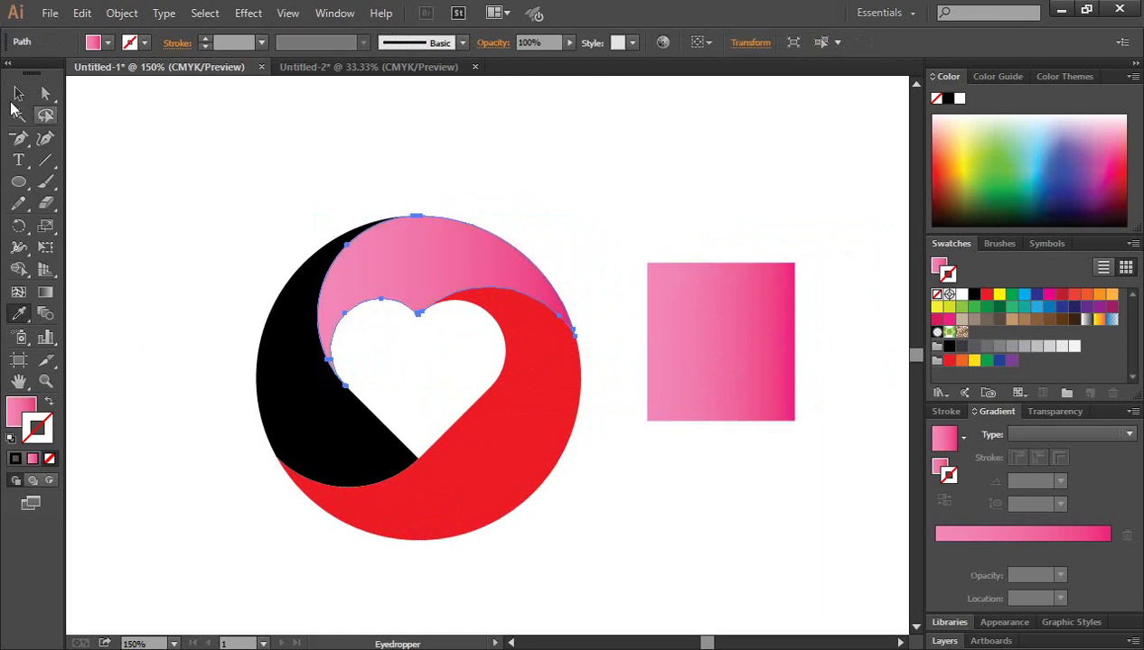
{"action": "left_click", "coordinate": [18, 93]}
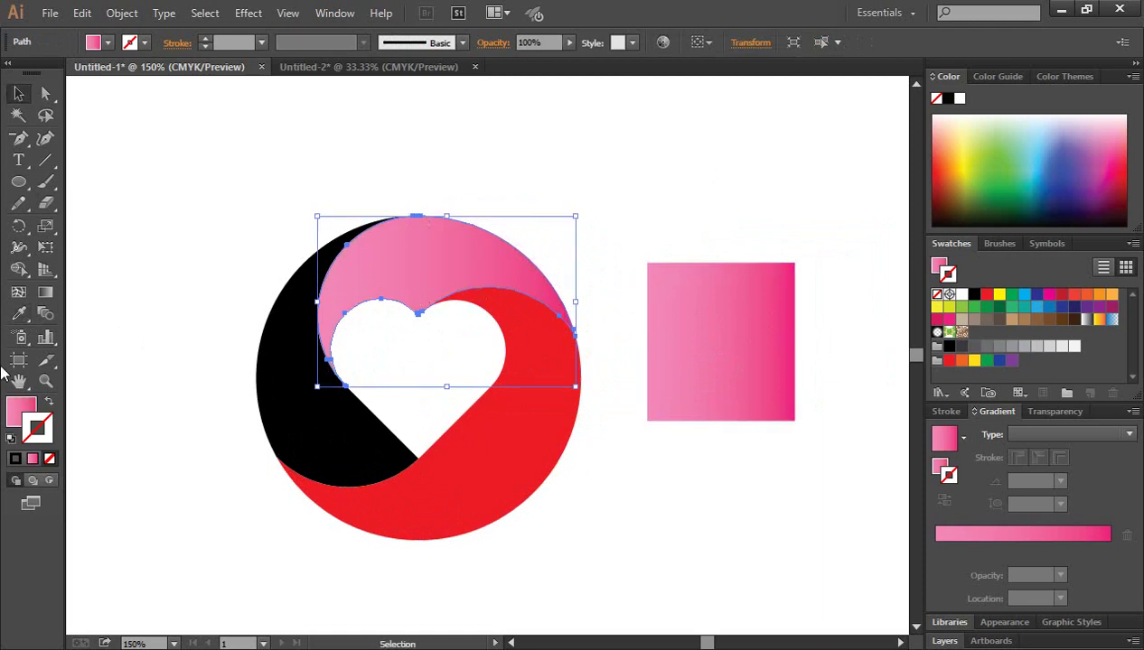
{"action": "left_click", "coordinate": [20, 415]}
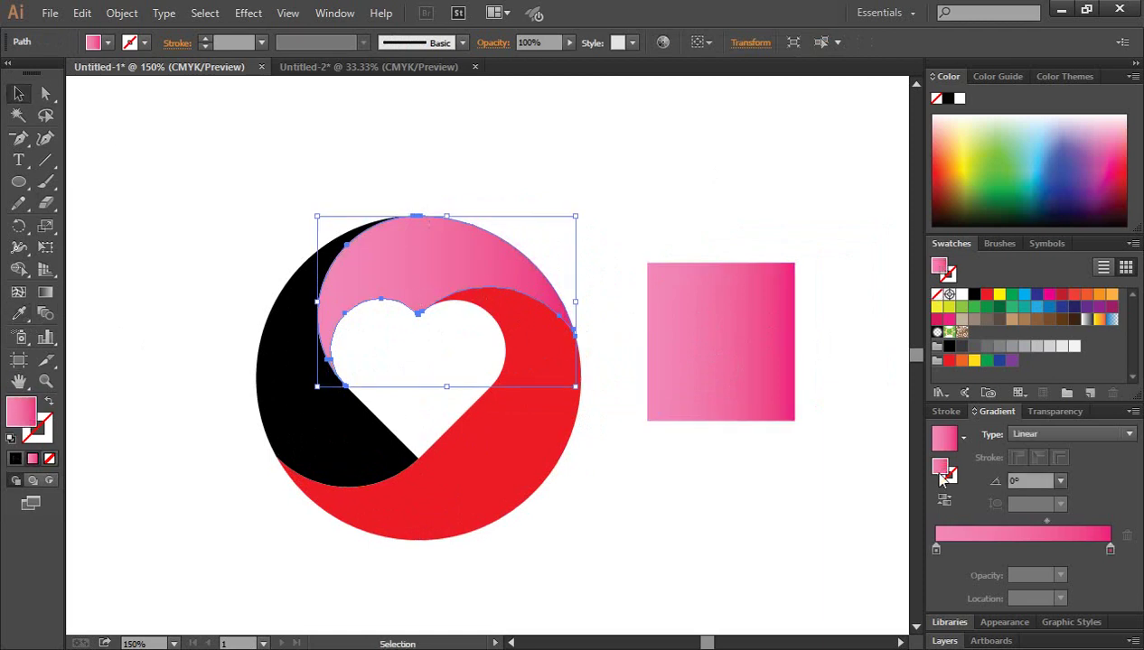
{"action": "left_click", "coordinate": [945, 504]}
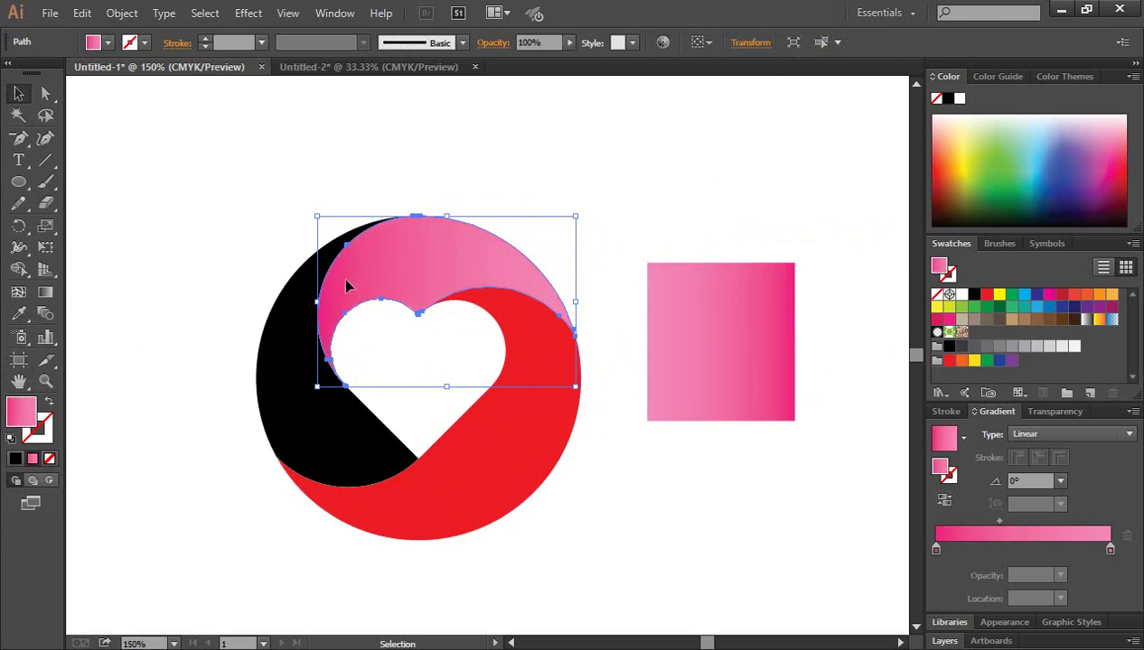
{"action": "left_click", "coordinate": [469, 165]}
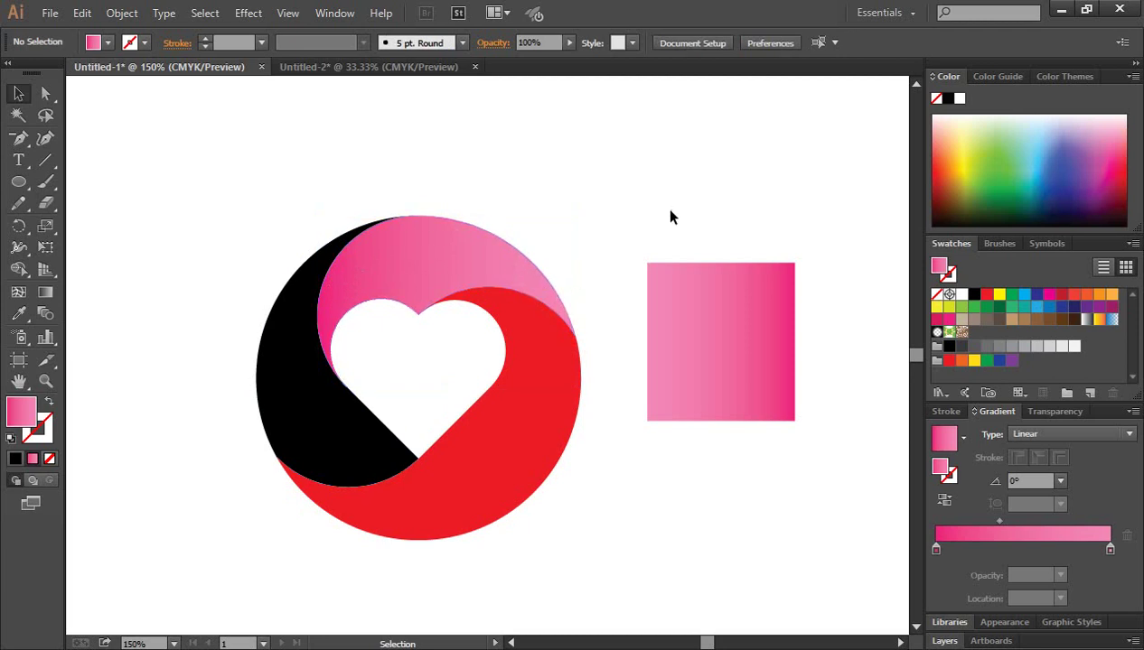
Eyedropper the square's pink gradient onto the red lower band
{"action": "scroll", "coordinate": [668, 217], "scroll_direction": "down", "scroll_amount": 1}
{"action": "left_click", "coordinate": [533, 377]}
{"action": "left_click", "coordinate": [533, 376]}
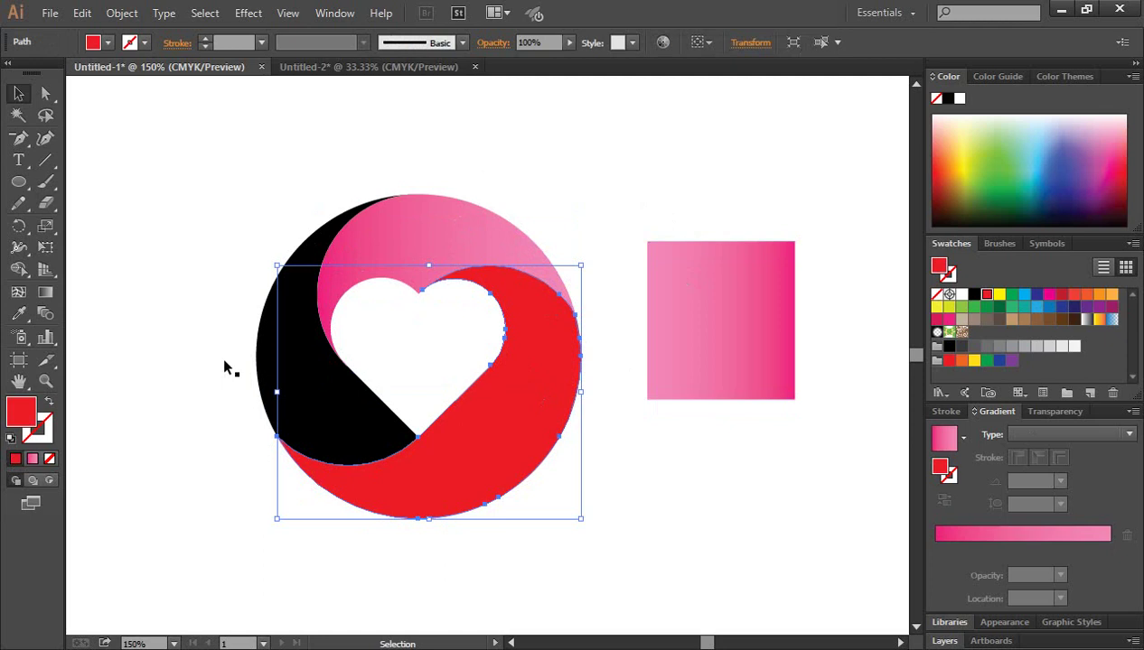
{"action": "left_click", "coordinate": [19, 314]}
{"action": "left_click", "coordinate": [728, 302]}
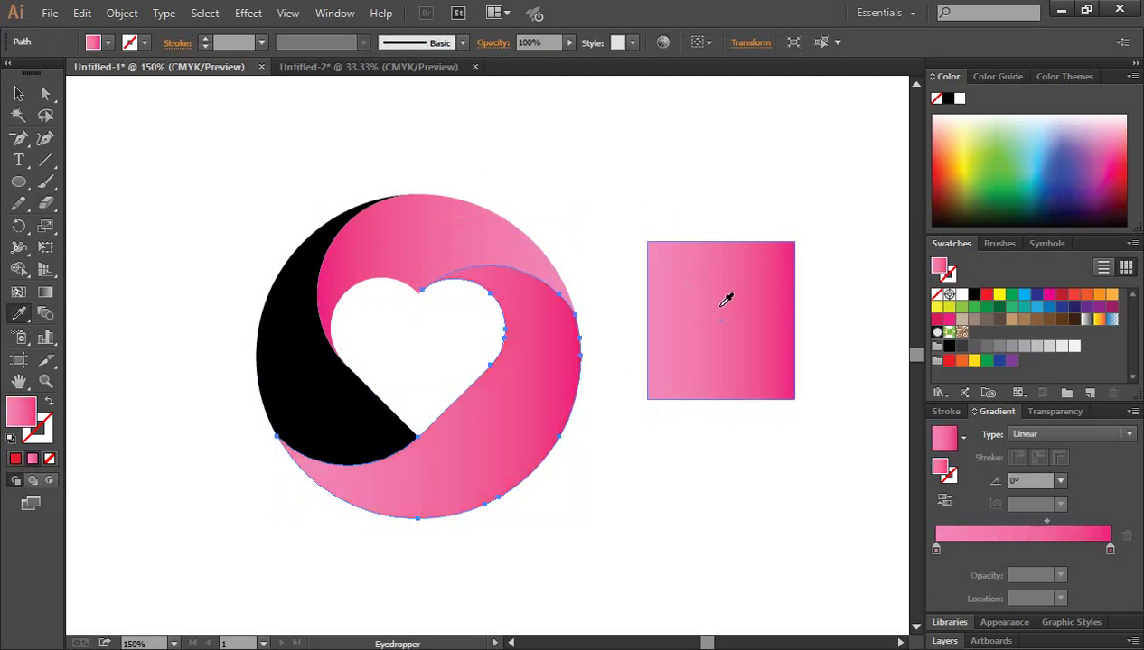
{"action": "left_click", "coordinate": [20, 94]}
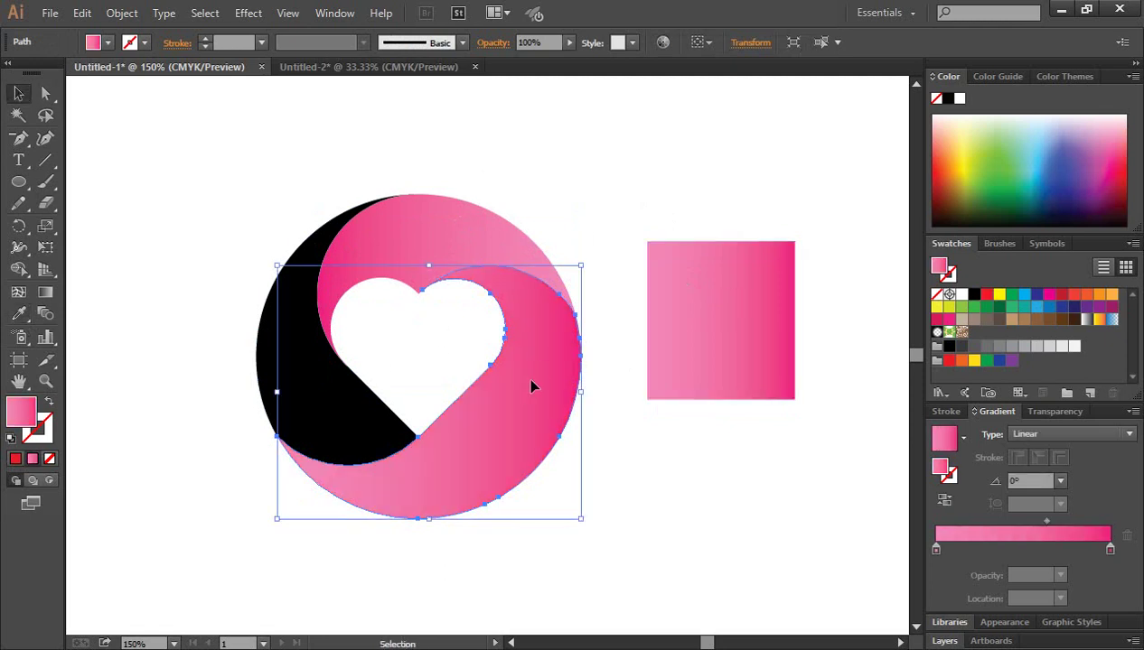
{"action": "left_click", "coordinate": [684, 472]}
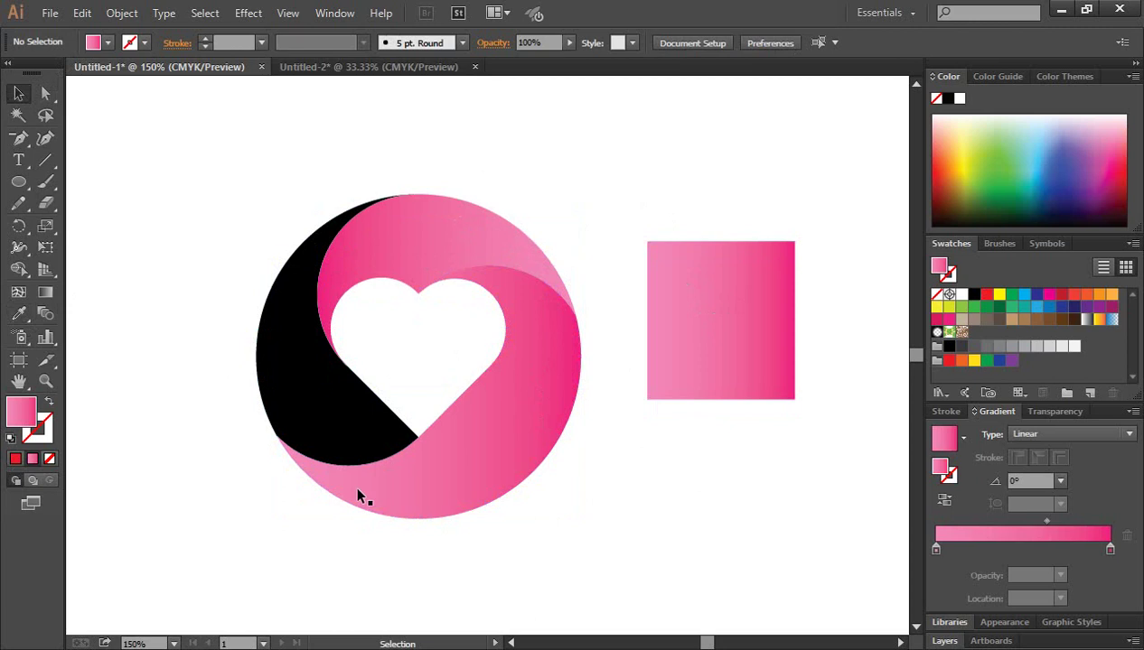
Eyedropper the square's pink gradient onto the black left crescent
{"action": "left_click", "coordinate": [335, 406]}
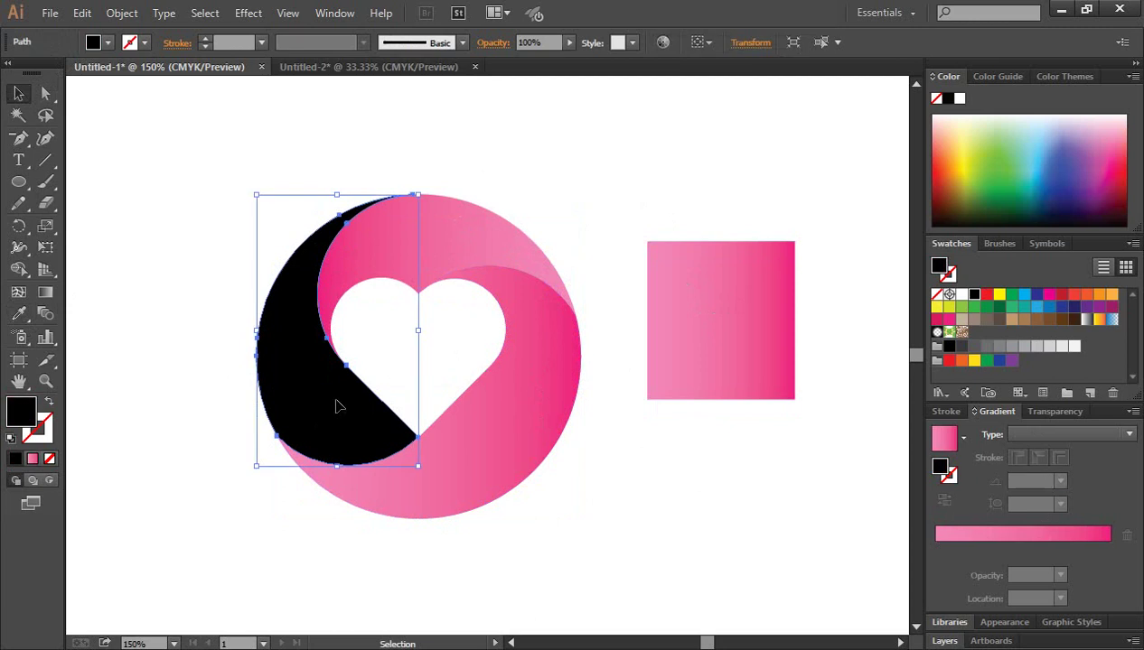
{"action": "left_click", "coordinate": [19, 314]}
{"action": "left_click", "coordinate": [724, 314]}
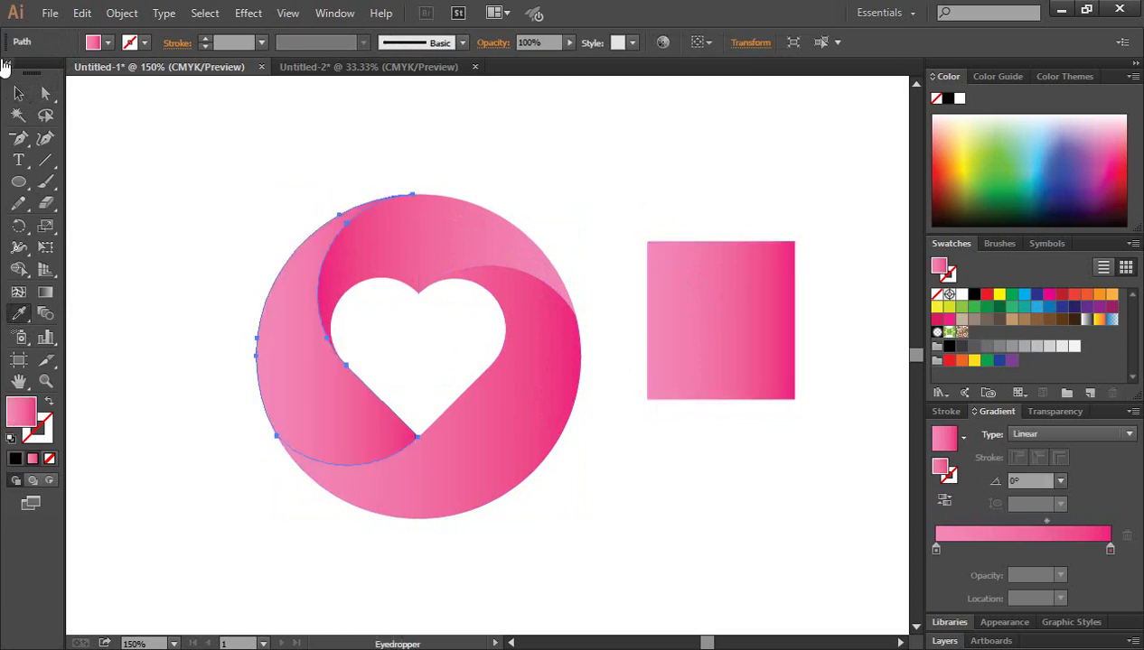
{"action": "left_click", "coordinate": [19, 94]}
{"action": "left_click", "coordinate": [689, 463]}
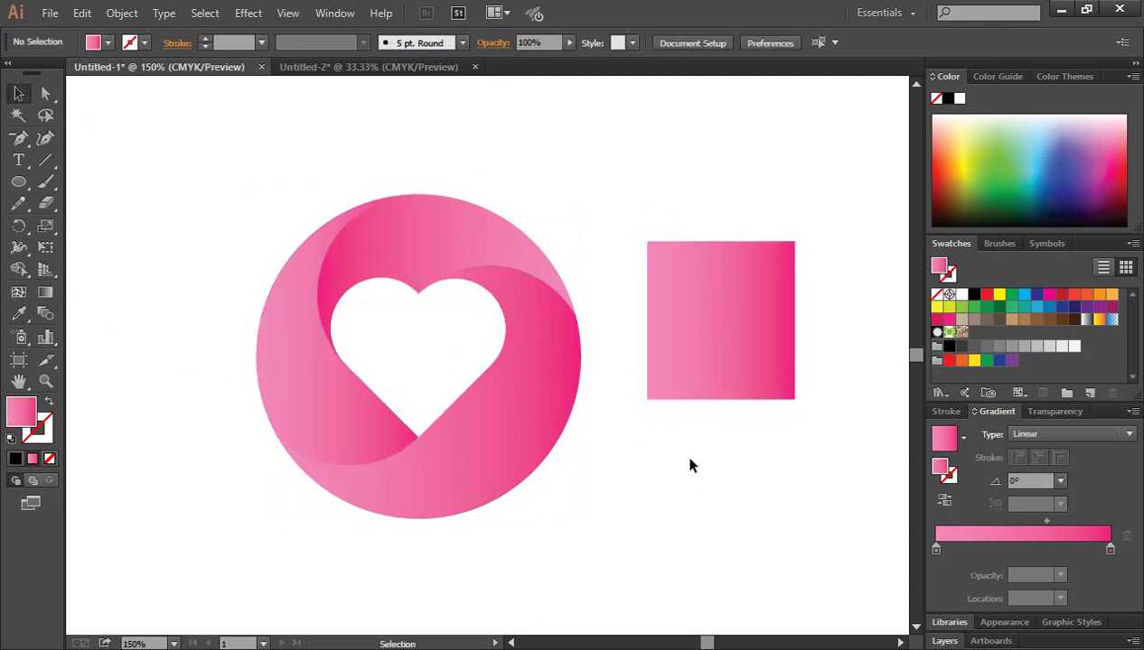
Give the right band a reversed diagonal gradient, shifted down-left across the band
{"action": "left_click", "coordinate": [504, 450]}
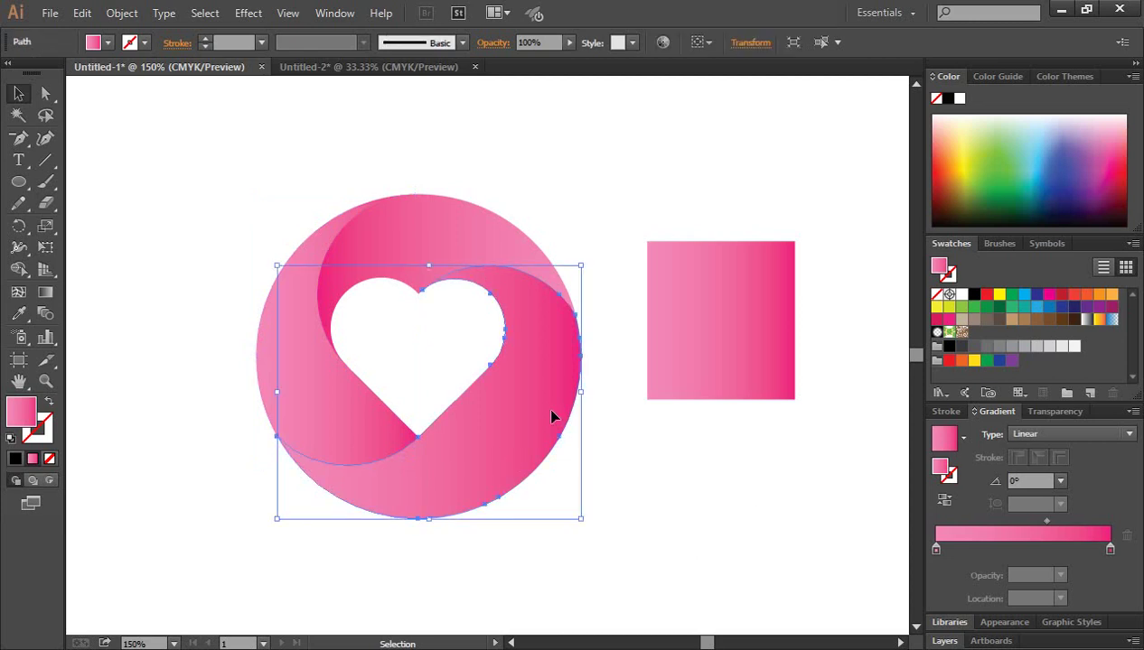
{"action": "left_click", "coordinate": [45, 295]}
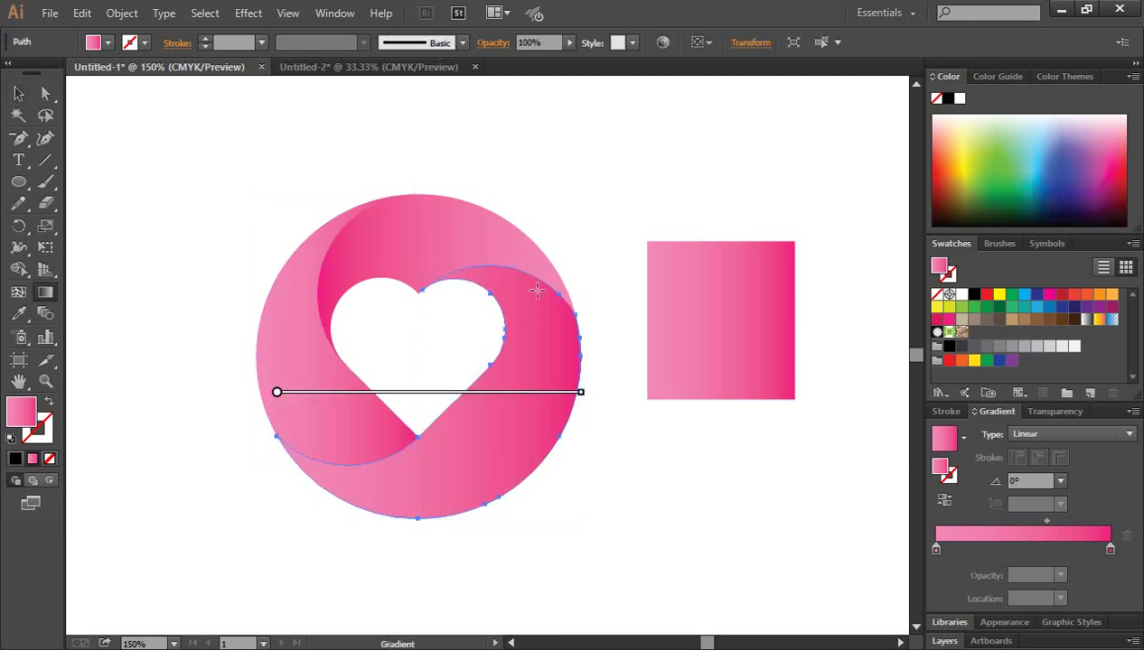
{"action": "mouse_move", "coordinate": [536, 280]}
{"action": "left_mouse_down"}
{"action": "mouse_move", "coordinate": [445, 502]}
{"action": "mouse_move", "coordinate": [388, 521]}
{"action": "mouse_move", "coordinate": [382, 511]}
{"action": "left_mouse_up"}
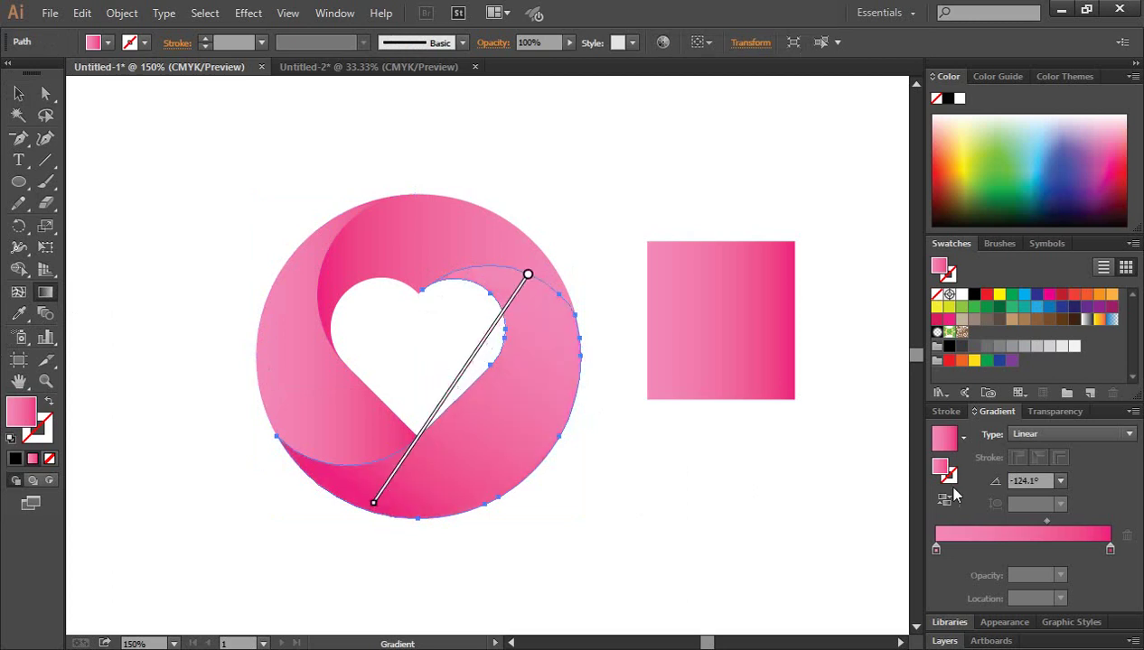
{"action": "left_click", "coordinate": [943, 502]}
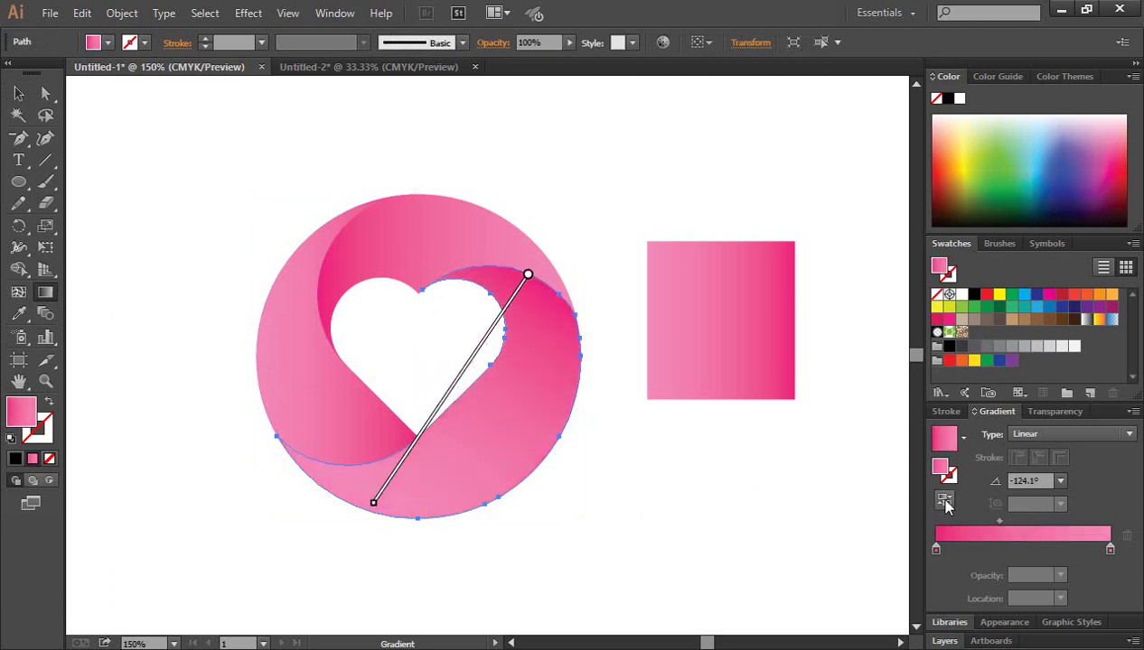
{"action": "left_click_drag", "start_coordinate": [471, 370], "coordinate": [455, 405]}
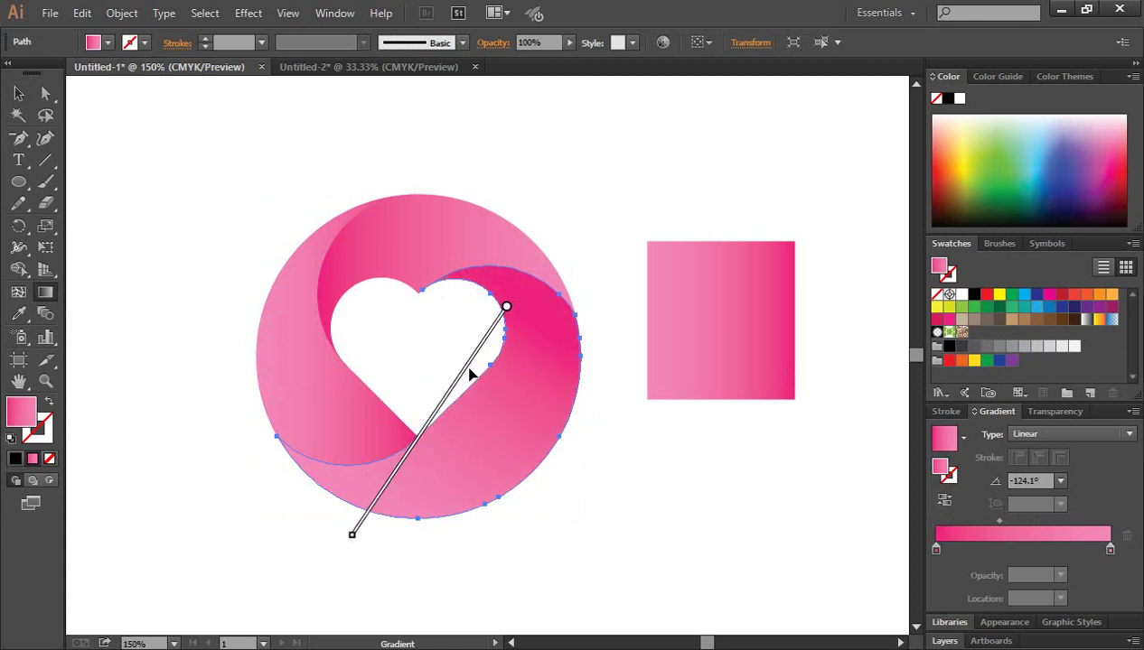
{"action": "left_click_drag", "start_coordinate": [472, 375], "coordinate": [463, 381]}
Angle the left band's gradient along its length with the Gradient Tool, to about -73.2°
{"action": "left_click", "coordinate": [19, 93]}
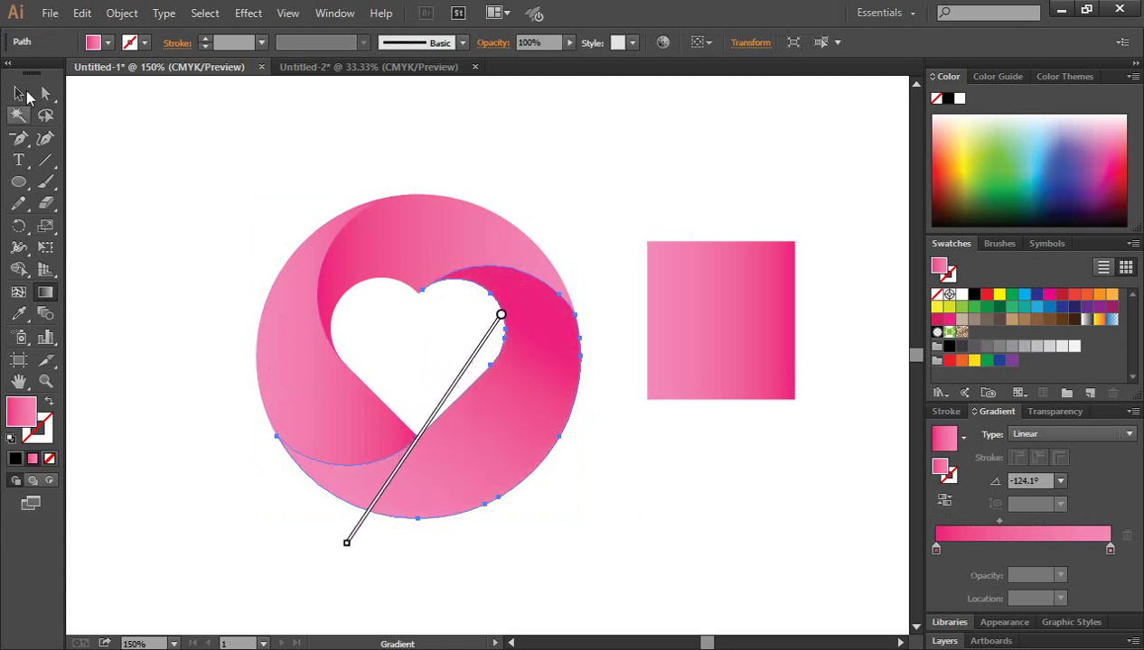
{"action": "left_click", "coordinate": [144, 261]}
{"action": "left_click", "coordinate": [312, 387]}
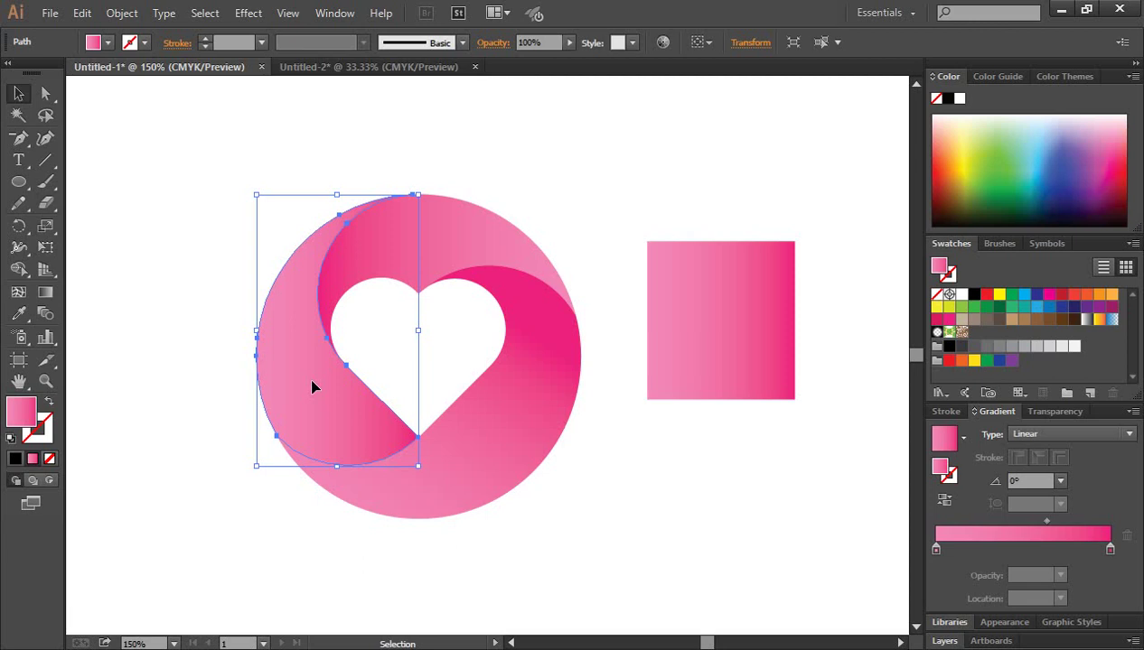
{"action": "left_click", "coordinate": [46, 293]}
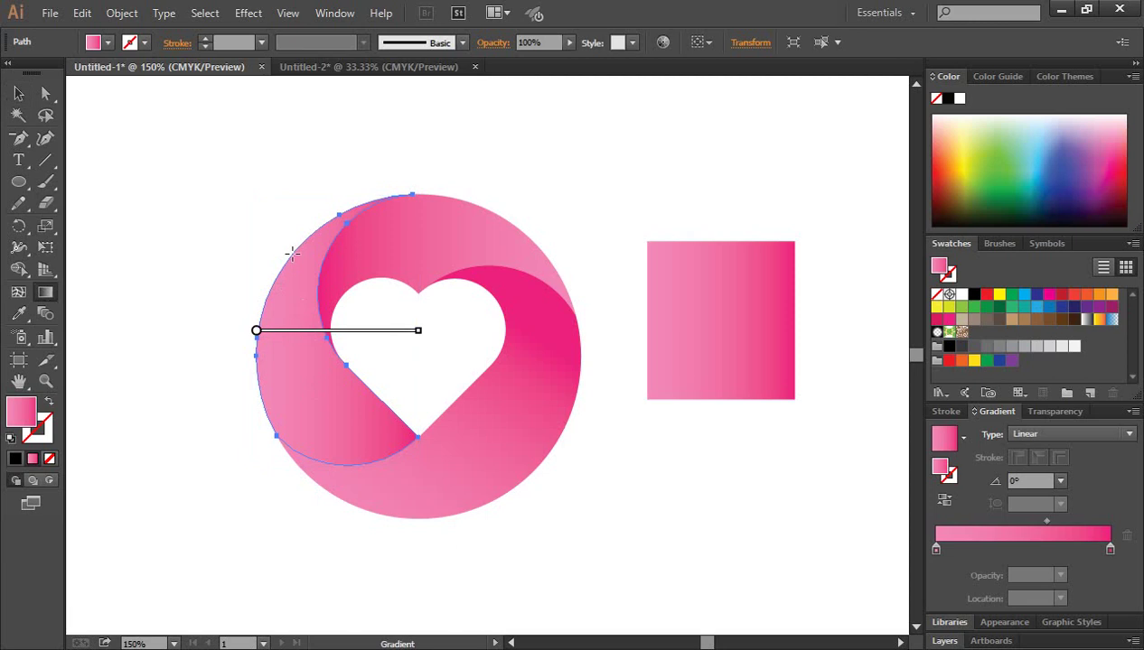
{"action": "mouse_move", "coordinate": [292, 256]}
{"action": "left_mouse_down"}
{"action": "mouse_move", "coordinate": [353, 457]}
{"action": "mouse_move", "coordinate": [383, 449]}
{"action": "left_mouse_up"}
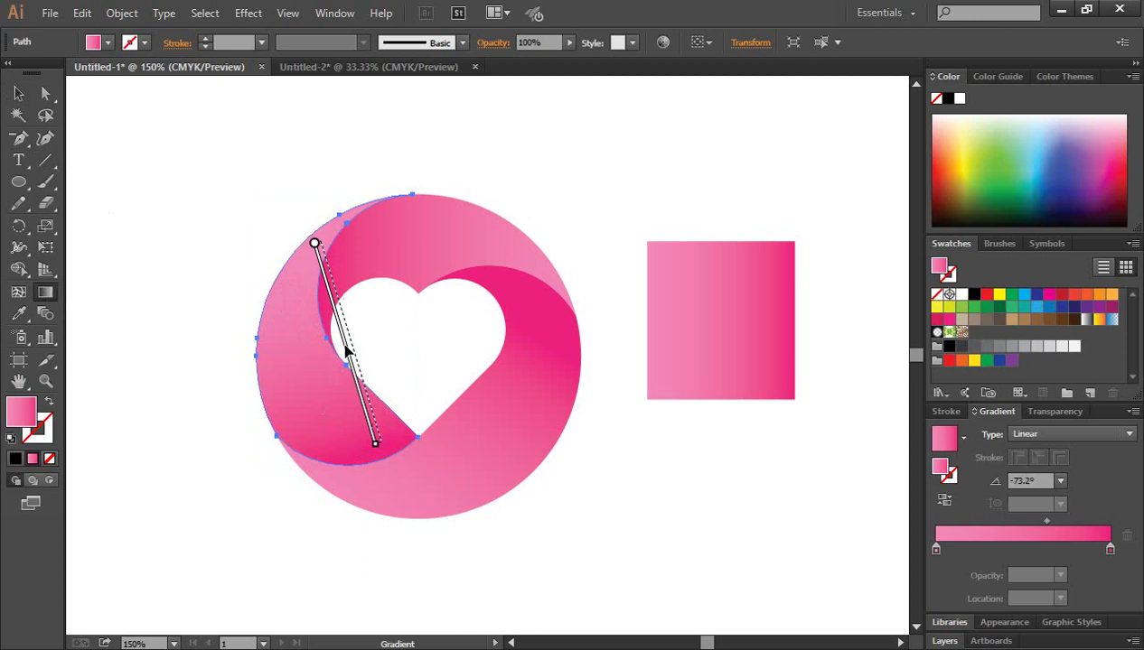
{"action": "left_click", "coordinate": [18, 93]}
{"action": "left_click", "coordinate": [533, 140]}
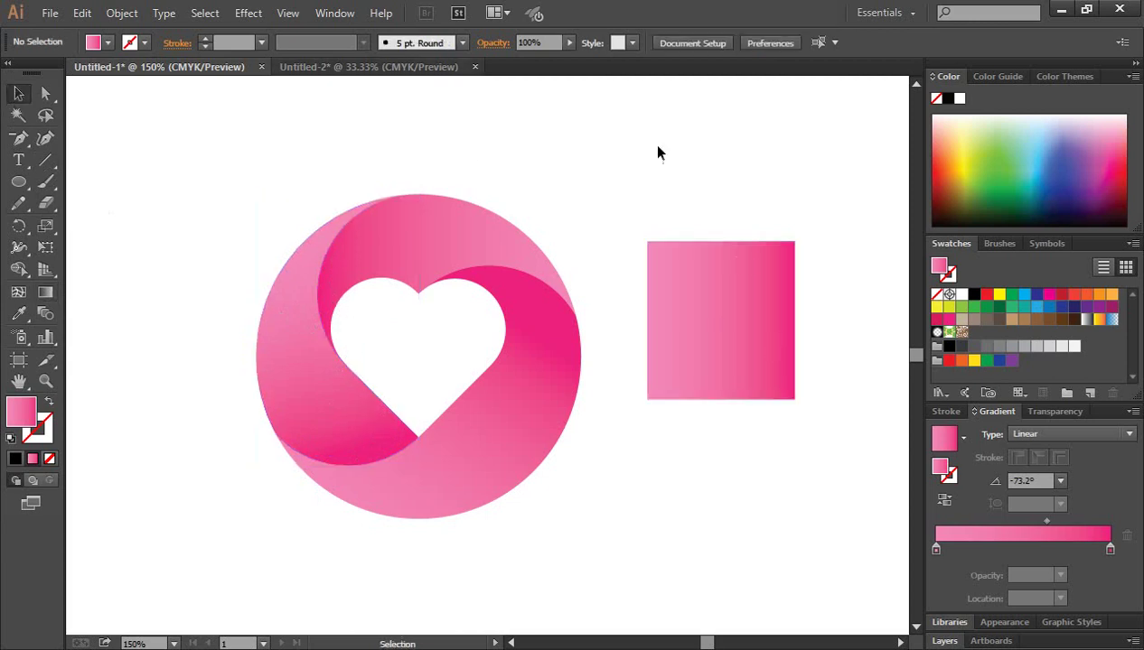
Shift the upper band's gradient midpoint right and move the pink square lower down
{"action": "left_click", "coordinate": [454, 234]}
{"action": "left_click_drag", "start_coordinate": [1000, 523], "coordinate": [1012, 523]}
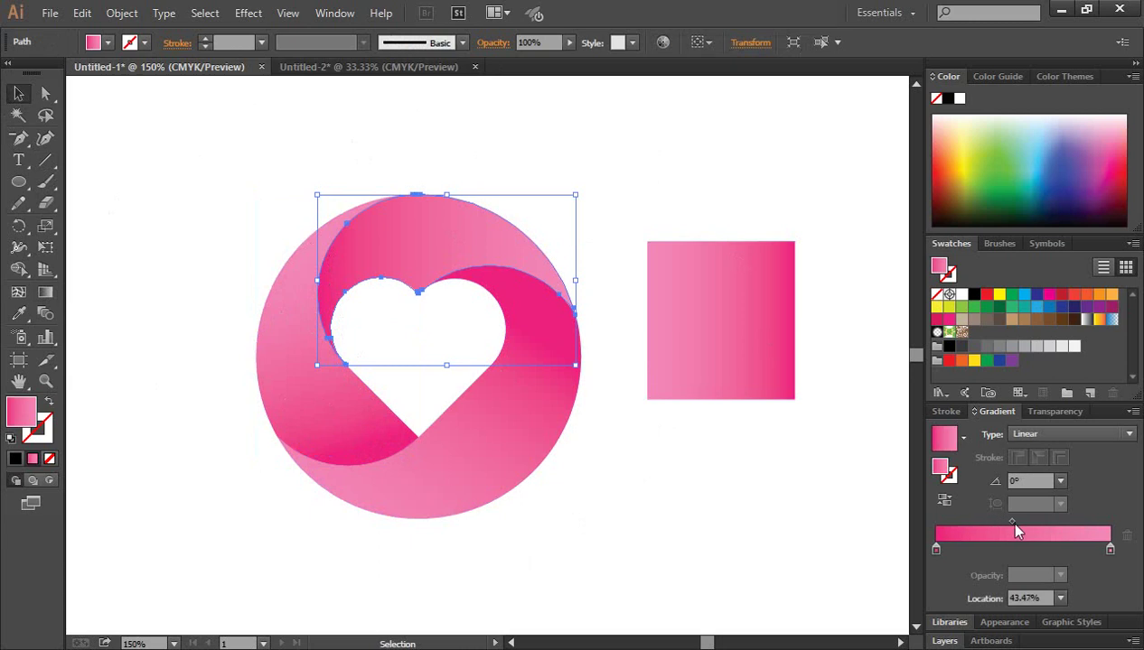
{"action": "left_click", "coordinate": [814, 494]}
{"action": "mouse_move", "coordinate": [754, 318]}
{"action": "left_mouse_down"}
{"action": "mouse_move", "coordinate": [730, 471]}
{"action": "mouse_move", "coordinate": [691, 534]}
{"action": "left_mouse_up"}
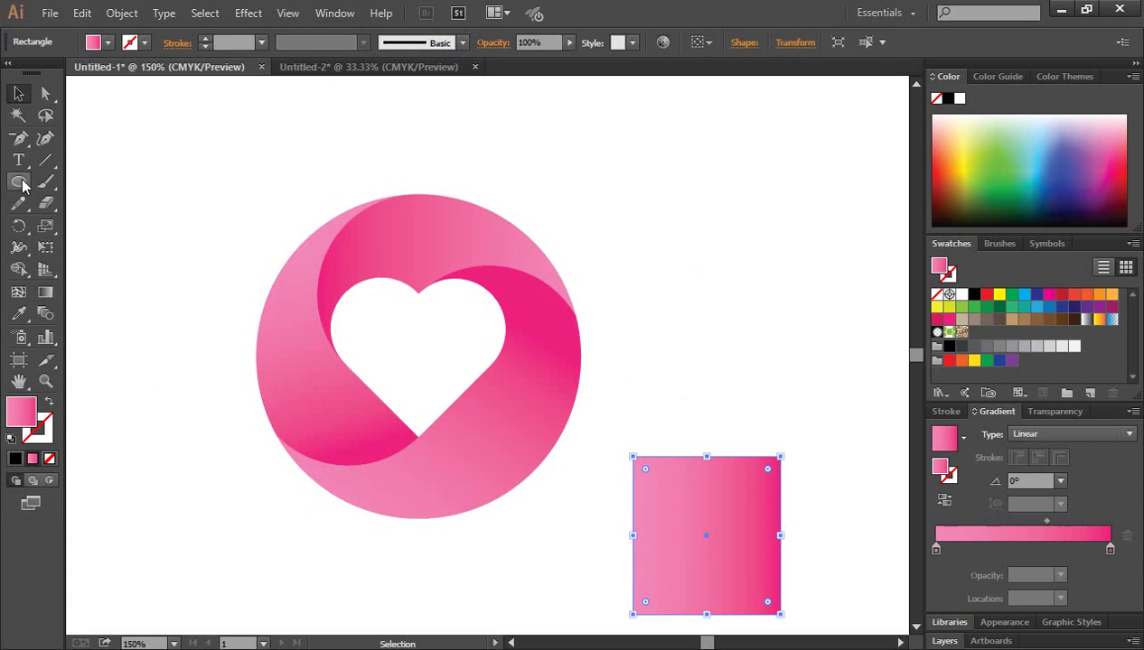
Draw a new square above the sample square and fill it with the White, Black gradient
{"action": "left_click_drag", "start_coordinate": [23, 185], "coordinate": [83, 183]}
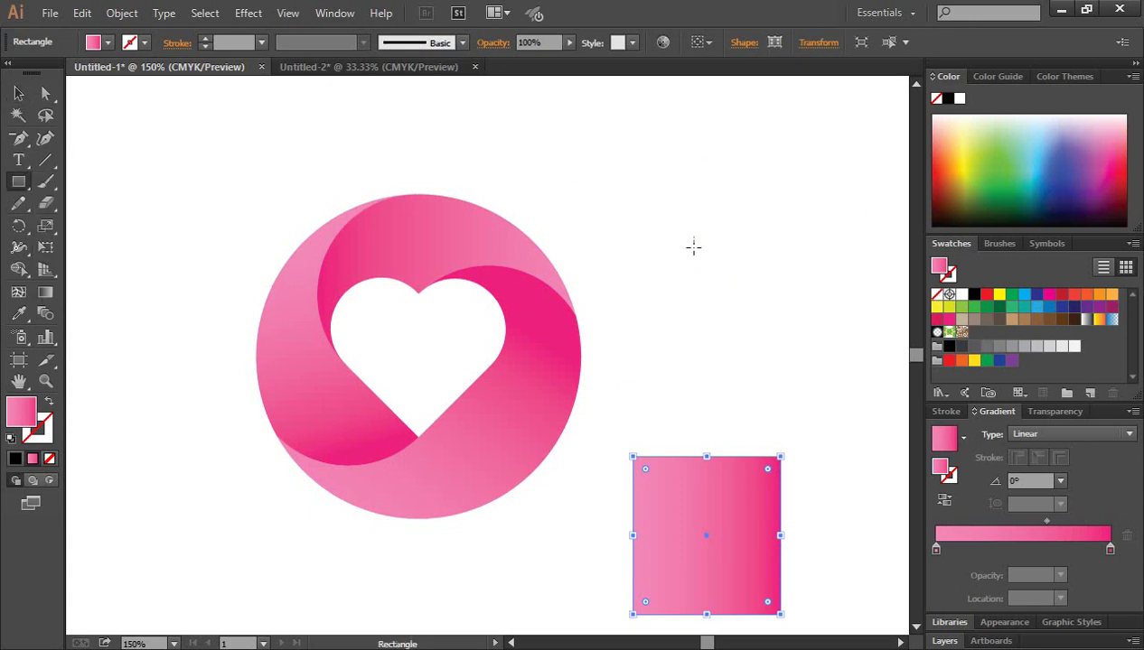
{"action": "left_click_drag", "start_coordinate": [651, 182], "coordinate": [780, 320]}
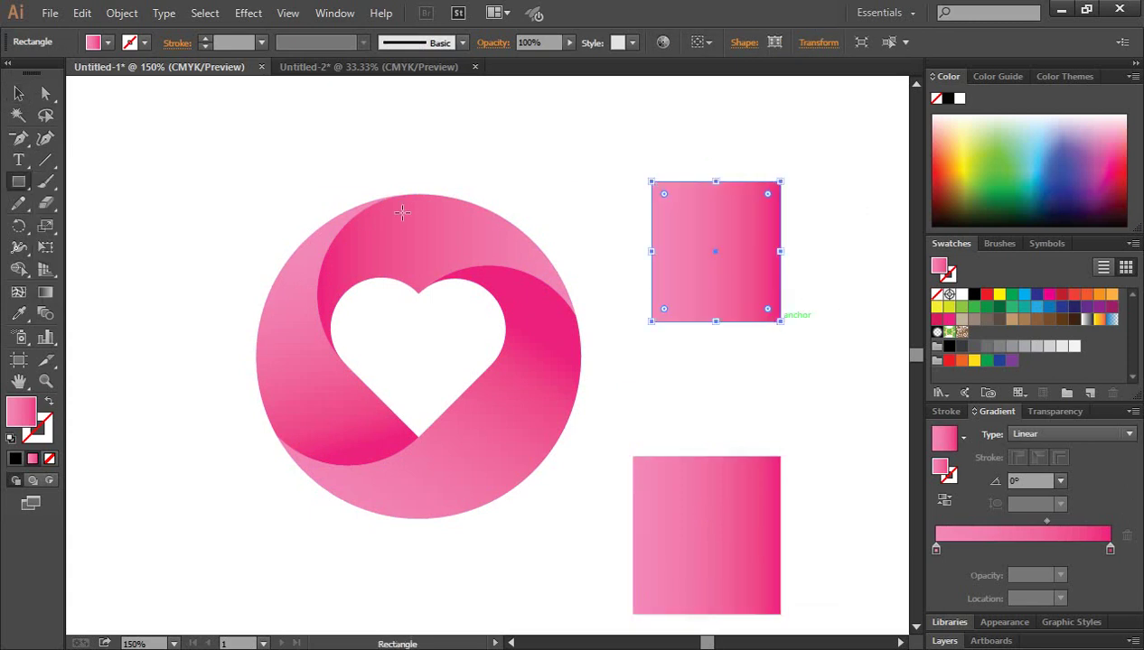
{"action": "left_click", "coordinate": [19, 94]}
{"action": "left_click", "coordinate": [963, 437]}
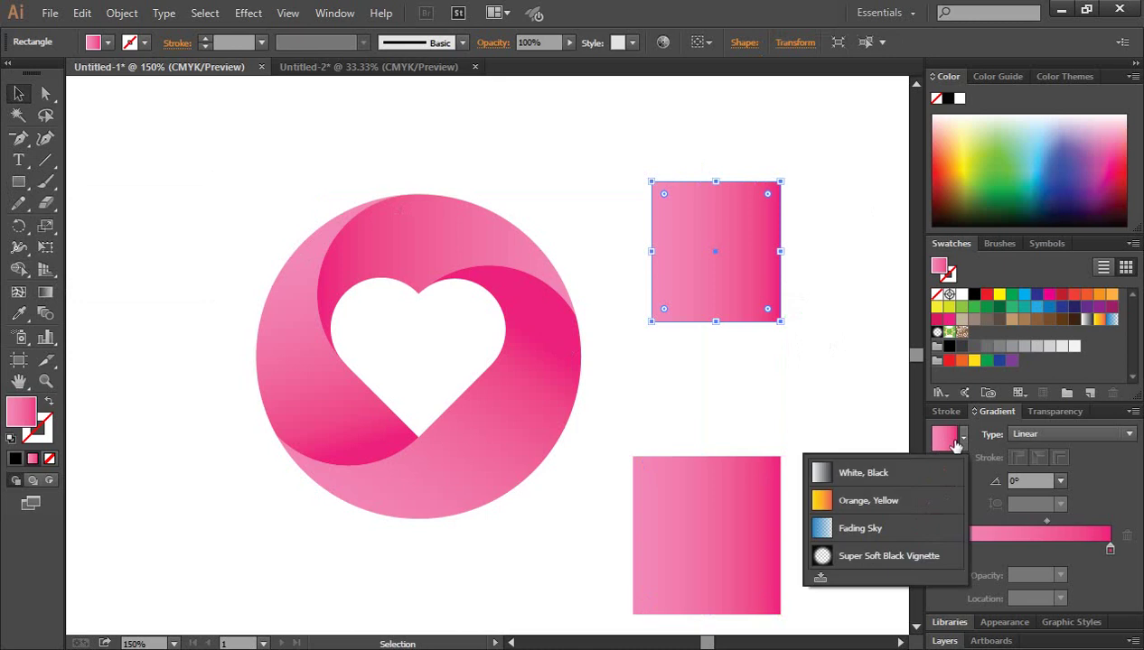
{"action": "left_click", "coordinate": [830, 474]}
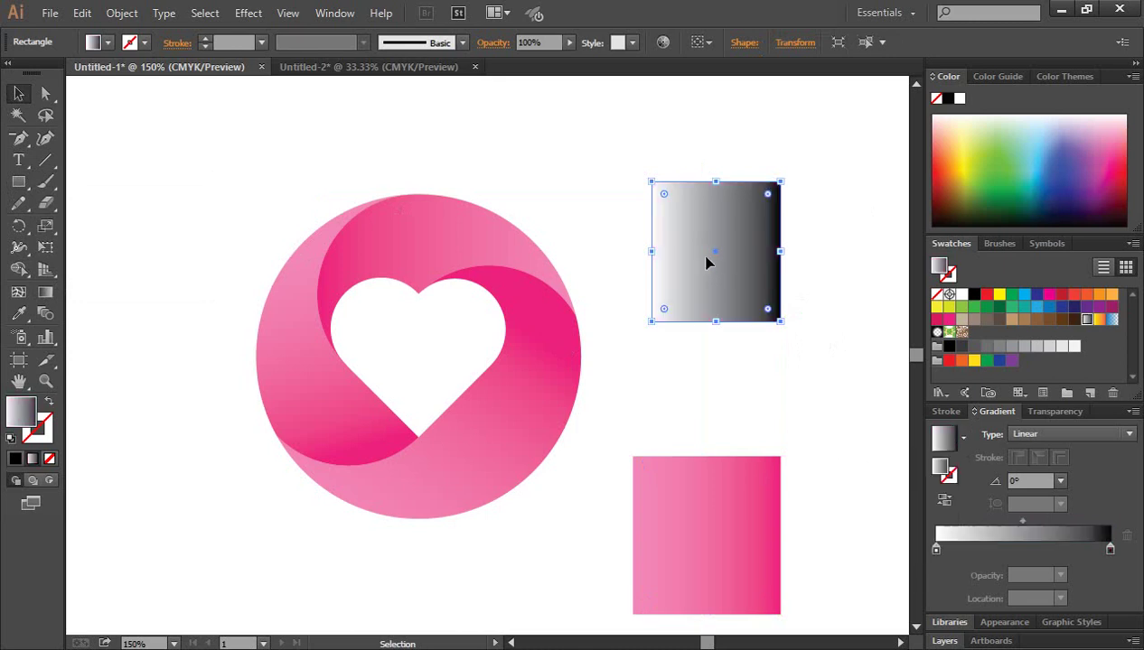
{"action": "left_click", "coordinate": [854, 239]}
{"action": "left_click", "coordinate": [722, 236]}
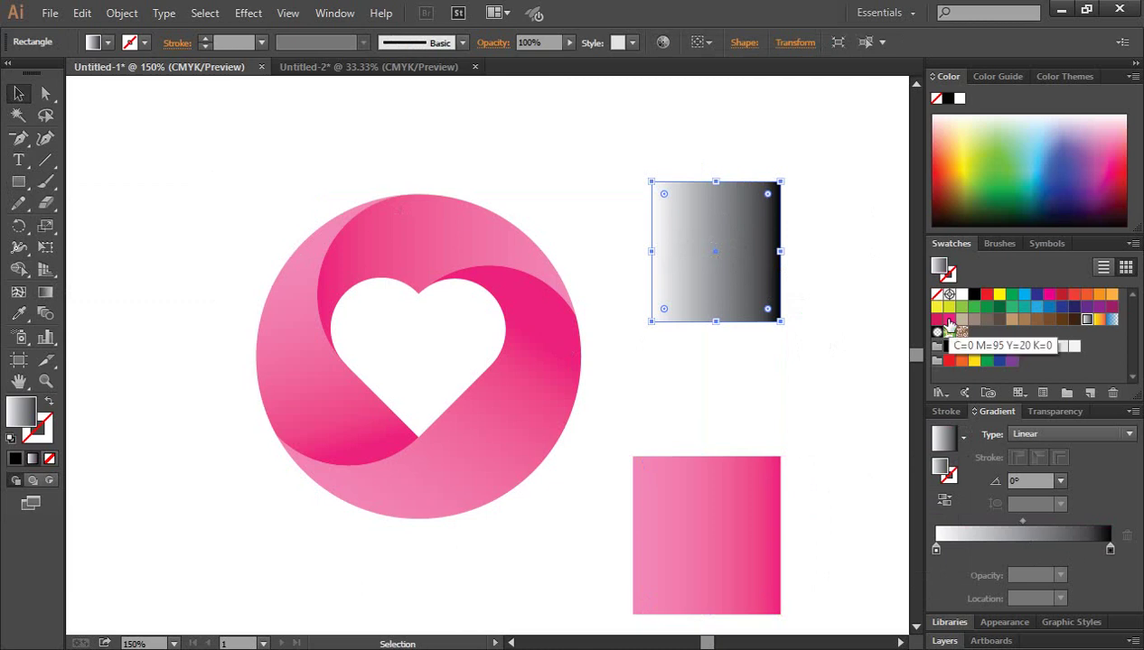
Recolour the gradient with pink and magenta stops, setting the right stop's M to 60
{"action": "left_click_drag", "start_coordinate": [950, 325], "coordinate": [935, 545]}
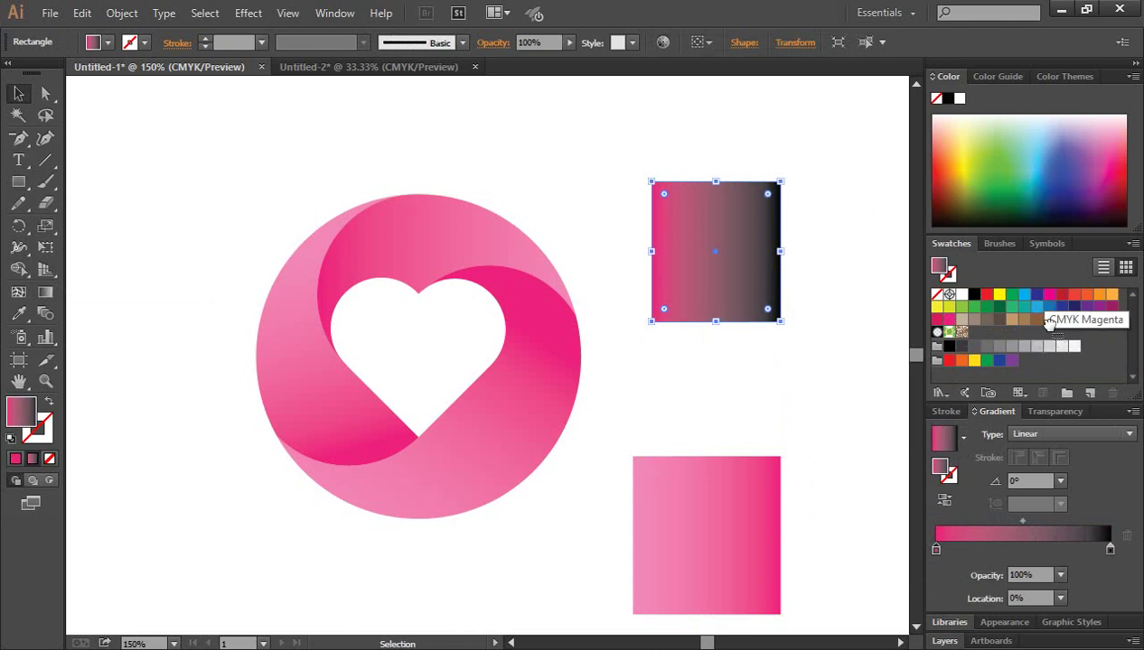
{"action": "mouse_move", "coordinate": [1049, 296]}
{"action": "left_mouse_down"}
{"action": "mouse_move", "coordinate": [1091, 564]}
{"action": "mouse_move", "coordinate": [1078, 537]}
{"action": "mouse_move", "coordinate": [1111, 582]}
{"action": "left_mouse_up"}
{"action": "left_click", "coordinate": [1074, 549]}
{"action": "left_click_drag", "start_coordinate": [1075, 550], "coordinate": [1110, 549]}
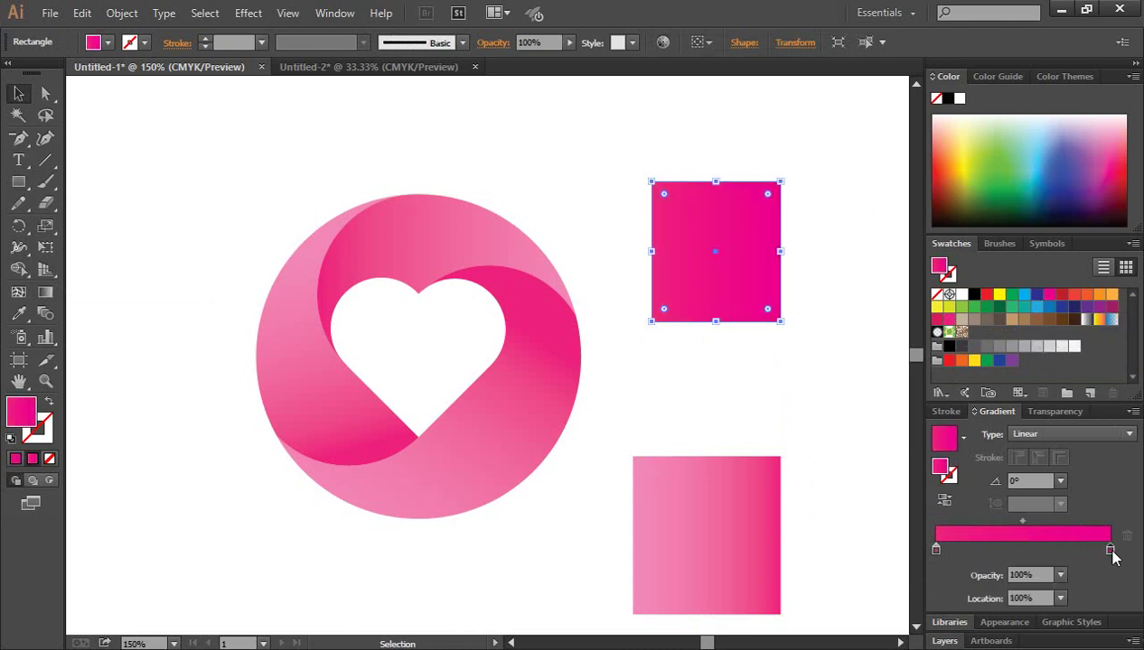
{"action": "double_click", "coordinate": [1111, 551]}
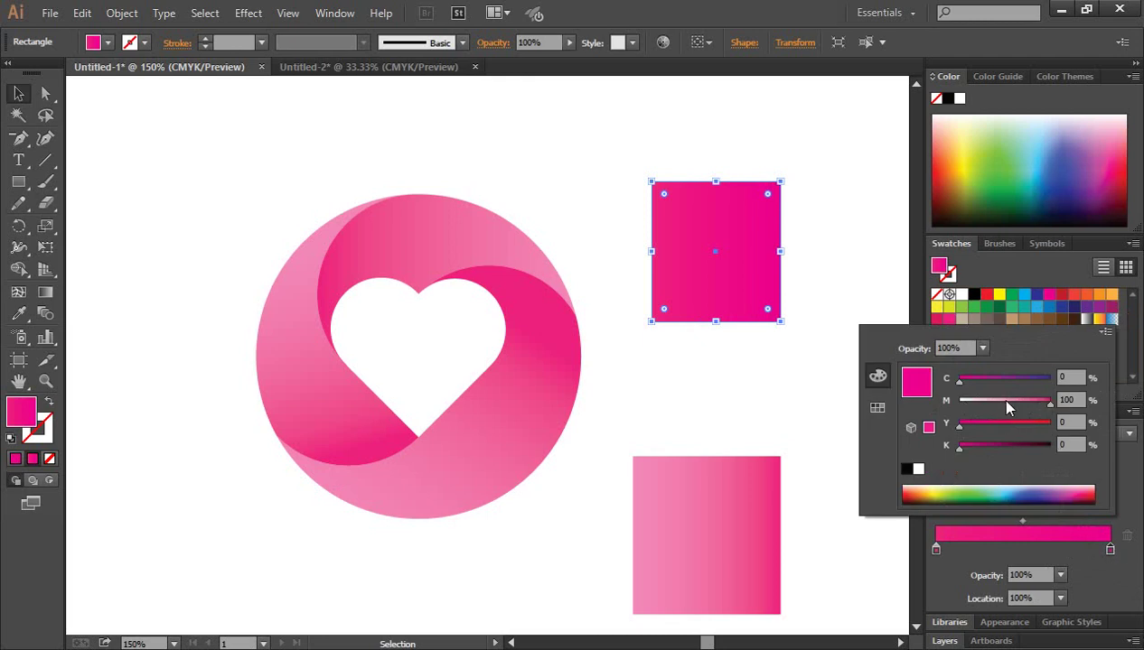
{"action": "left_click", "coordinate": [1078, 399]}
{"action": "type", "text": "60"}
{"action": "key", "text": "Return"}
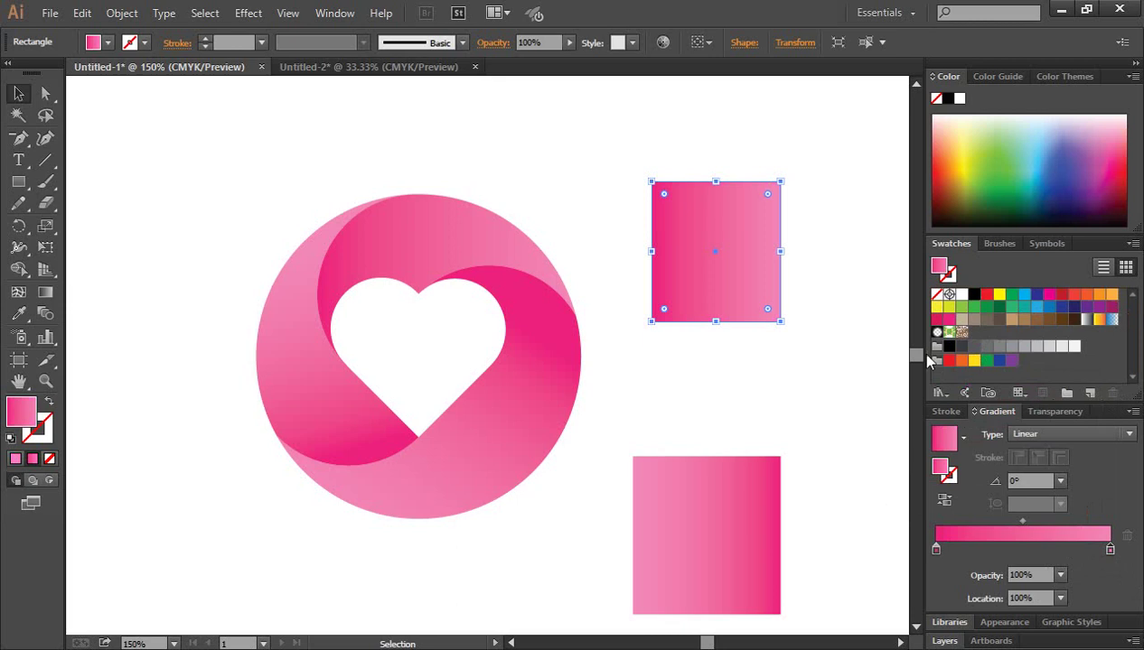
{"action": "left_click", "coordinate": [832, 307]}
{"action": "left_click", "coordinate": [689, 285]}
Reverse the top square's gradient to run light-to-dark pink, and stack the lower square beneath it
{"action": "left_click", "coordinate": [944, 501]}
{"action": "left_click", "coordinate": [835, 365]}
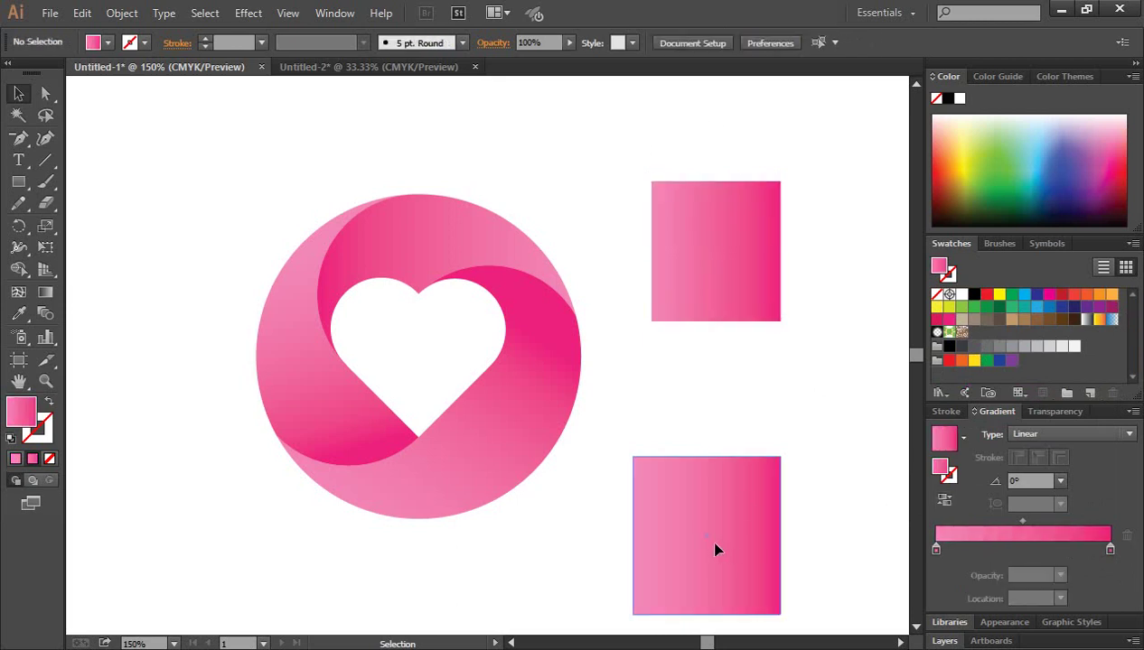
{"action": "left_click_drag", "start_coordinate": [714, 548], "coordinate": [732, 447]}
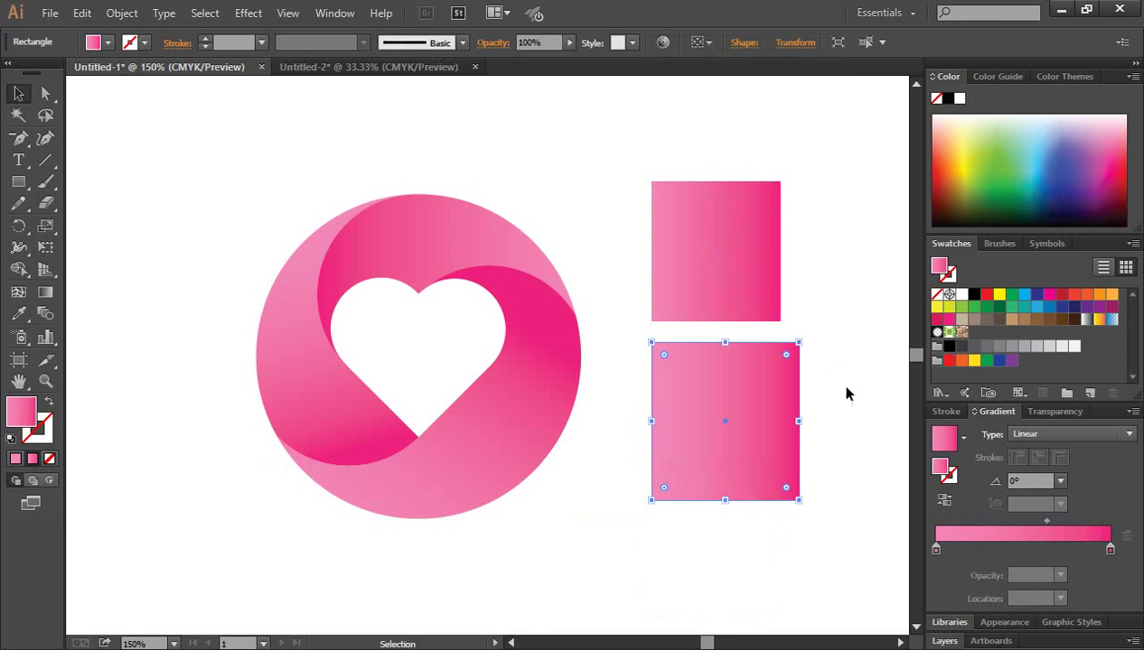
{"action": "left_click", "coordinate": [854, 325]}
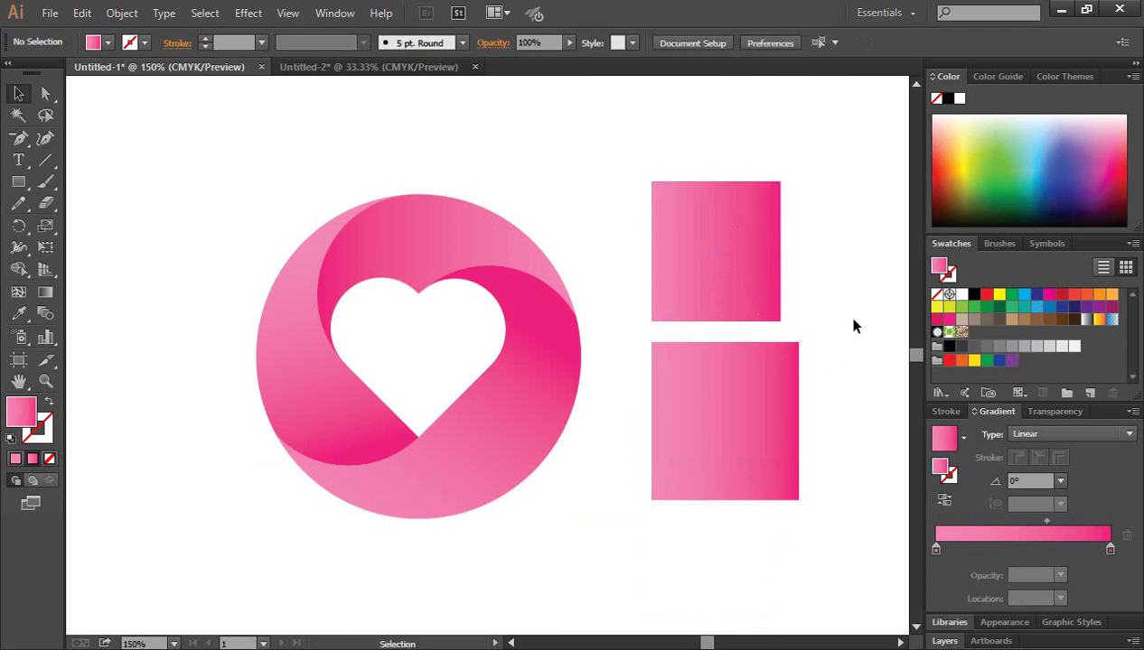
{"action": "left_click", "coordinate": [726, 257]}
{"action": "left_click", "coordinate": [773, 331]}
{"action": "left_click", "coordinate": [721, 227]}
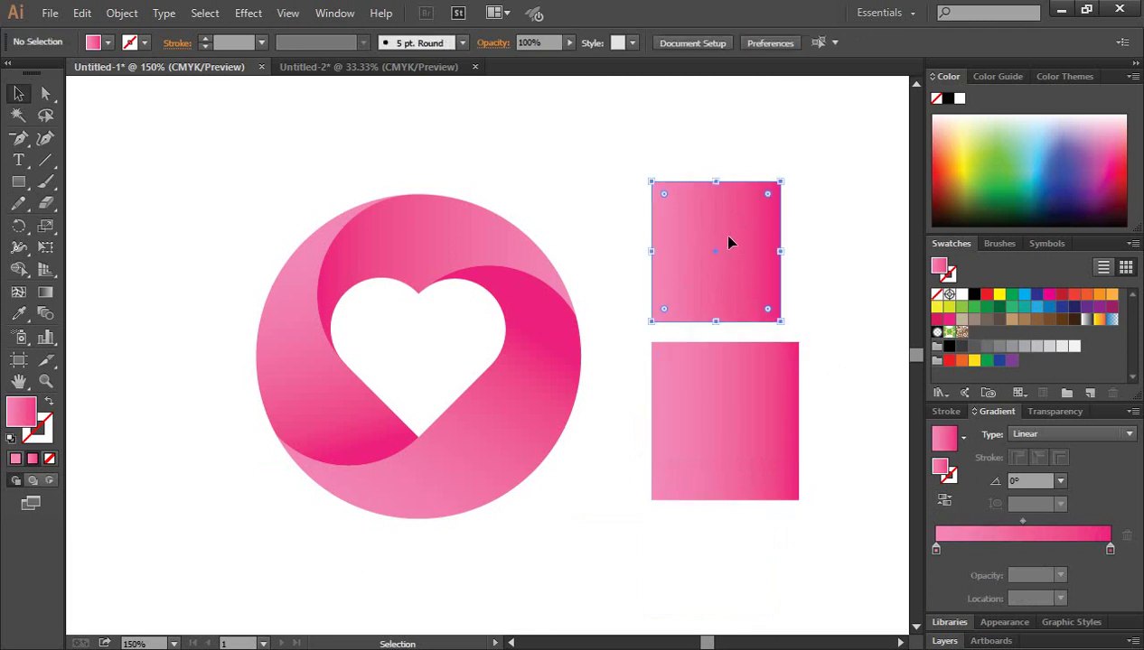
{"action": "left_click", "coordinate": [858, 321]}
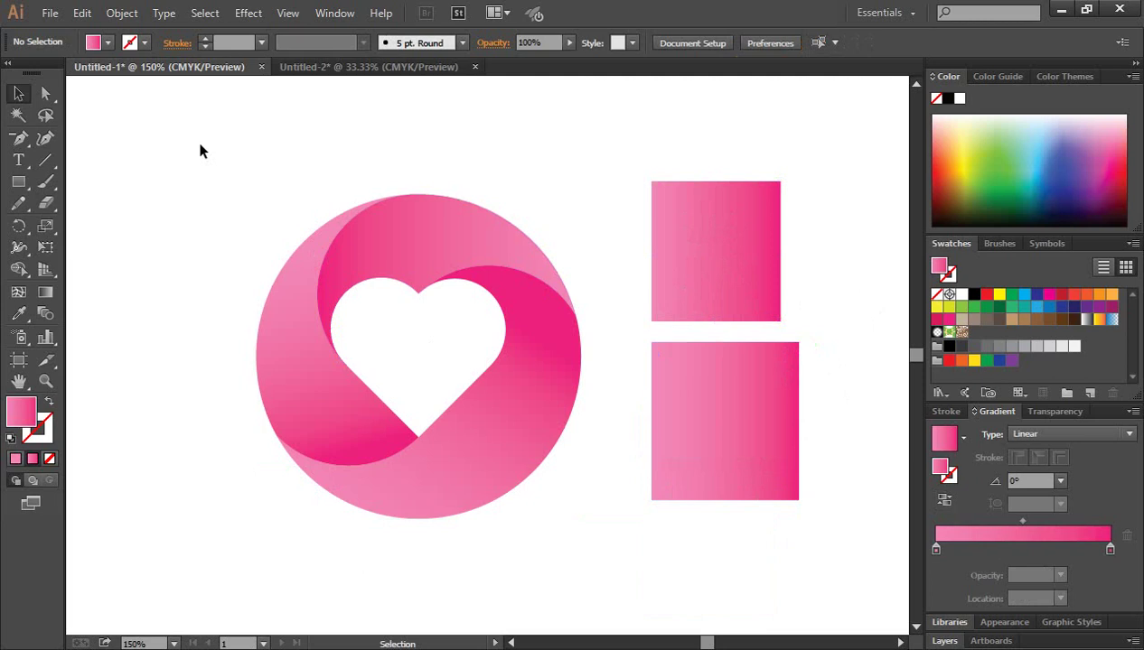
Shift the left crescent band's gradient slightly with the Gradient Tool
{"action": "left_click_drag", "start_coordinate": [201, 150], "coordinate": [590, 563]}
{"action": "left_click", "coordinate": [677, 553]}
{"action": "left_click", "coordinate": [322, 394]}
{"action": "left_click", "coordinate": [45, 291]}
{"action": "left_click_drag", "start_coordinate": [320, 242], "coordinate": [380, 443]}
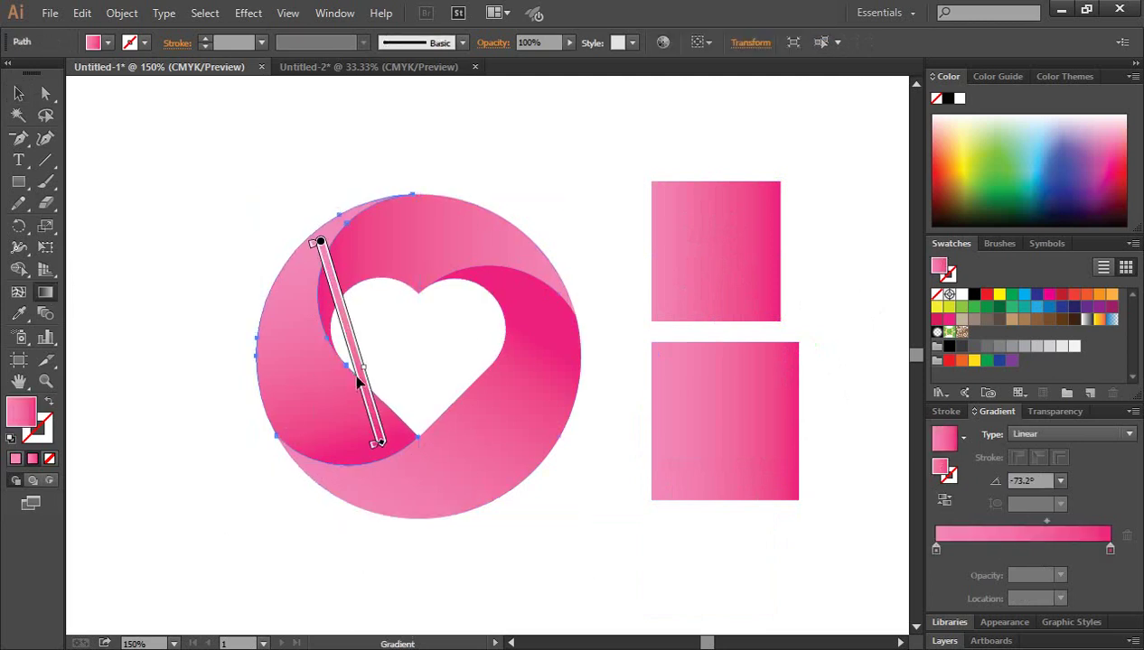
{"action": "left_click_drag", "start_coordinate": [364, 378], "coordinate": [364, 381]}
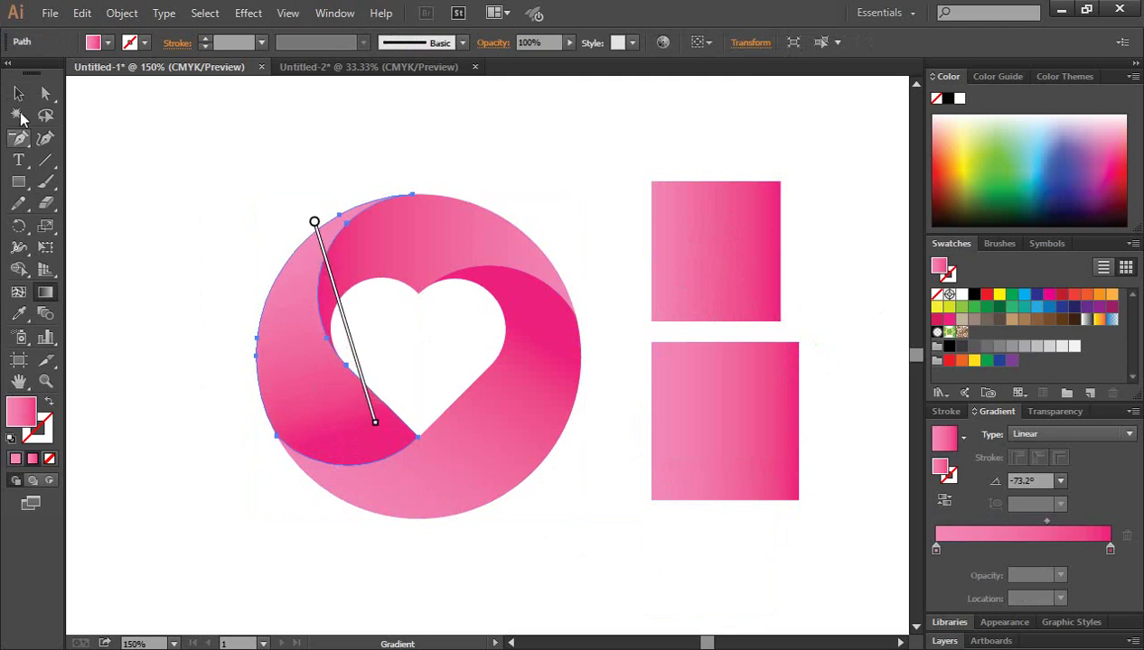
{"action": "key", "text": "v"}
{"action": "left_click", "coordinate": [342, 148]}
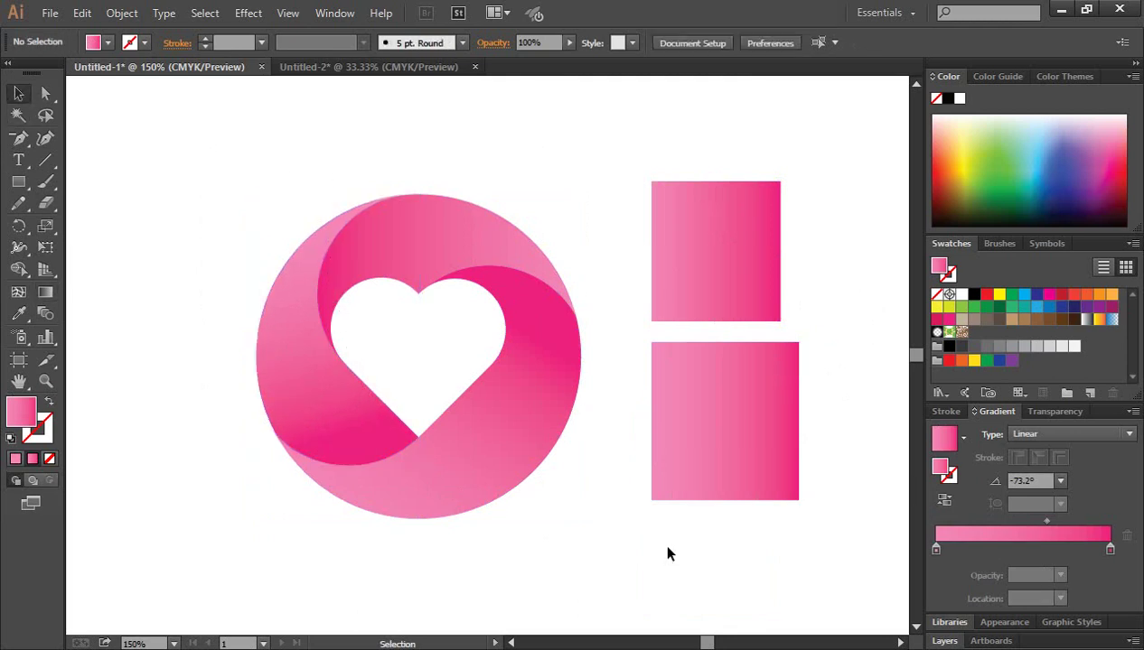
{"action": "scroll", "coordinate": [630, 558], "scroll_direction": "up", "scroll_amount": 1}
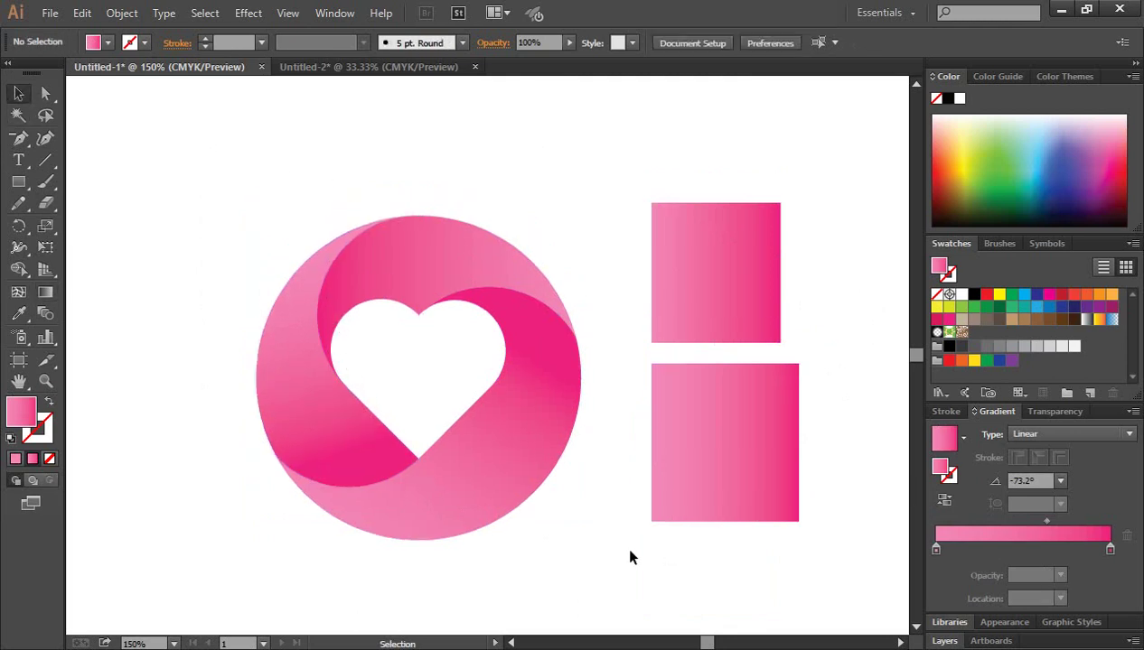